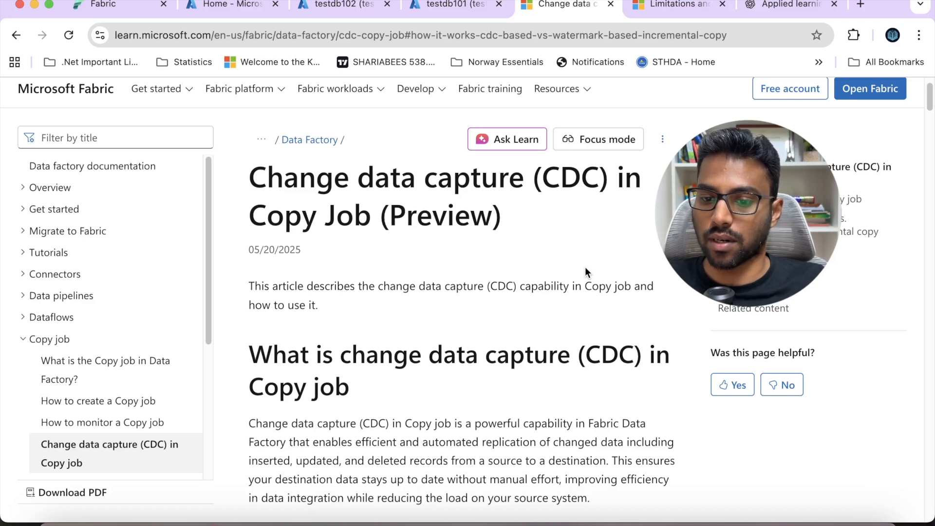
Read the article's introduction on what change data capture (CDC) in Copy job does.
scroll(501, 270, down, 3)
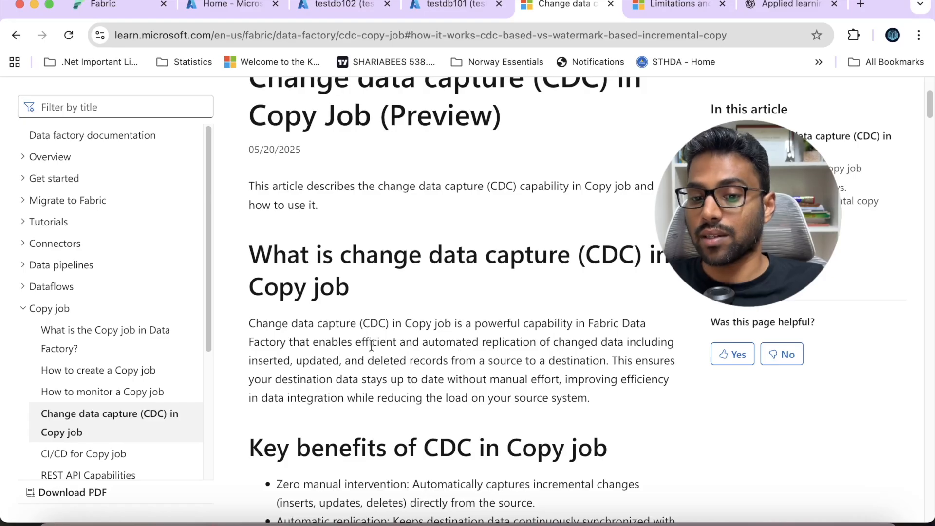
double_click(429, 347)
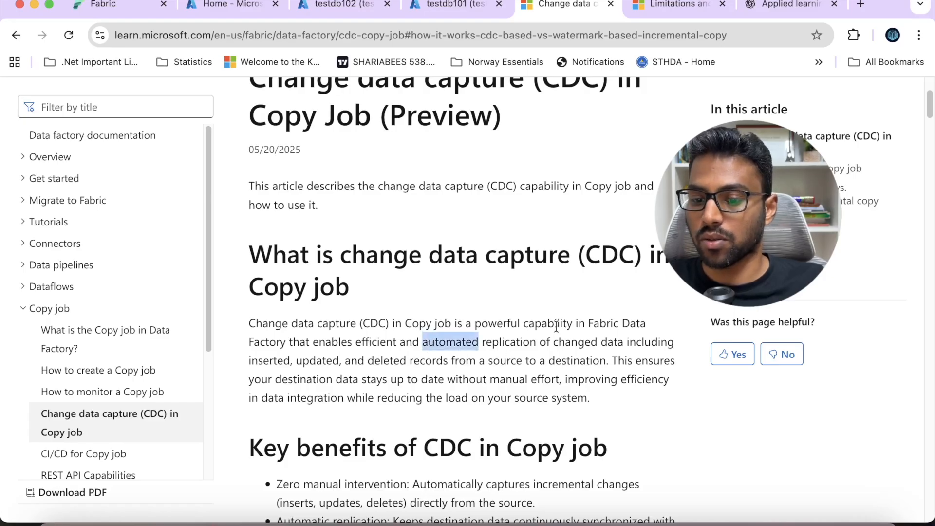
click(580, 338)
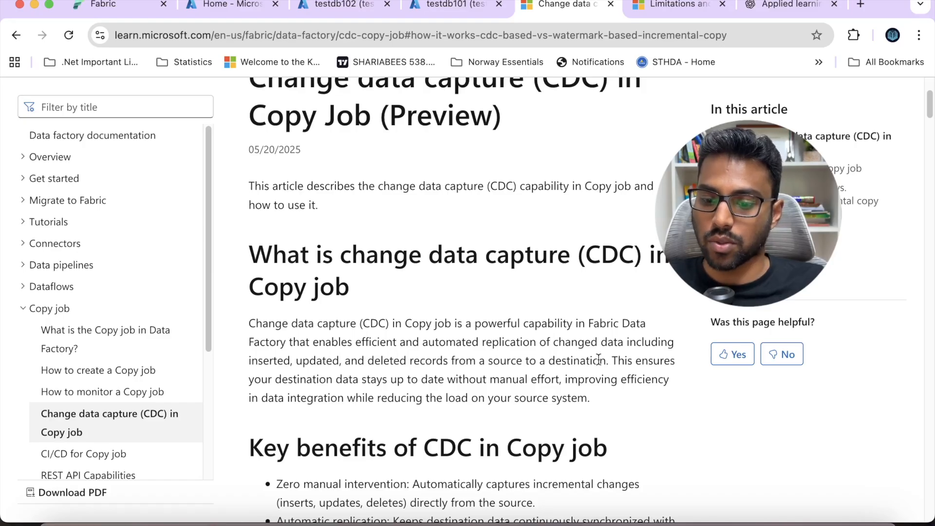
drag(607, 360, 250, 325)
click(348, 379)
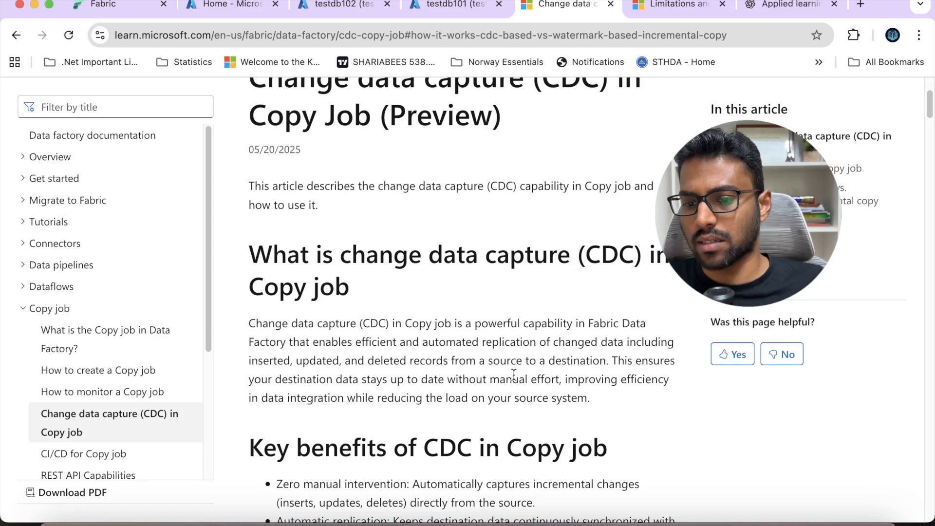
Review the key benefits of CDC in Copy job, including automatic replication, optimized performance and smarter incremental copy.
scroll(513, 374, down, 5)
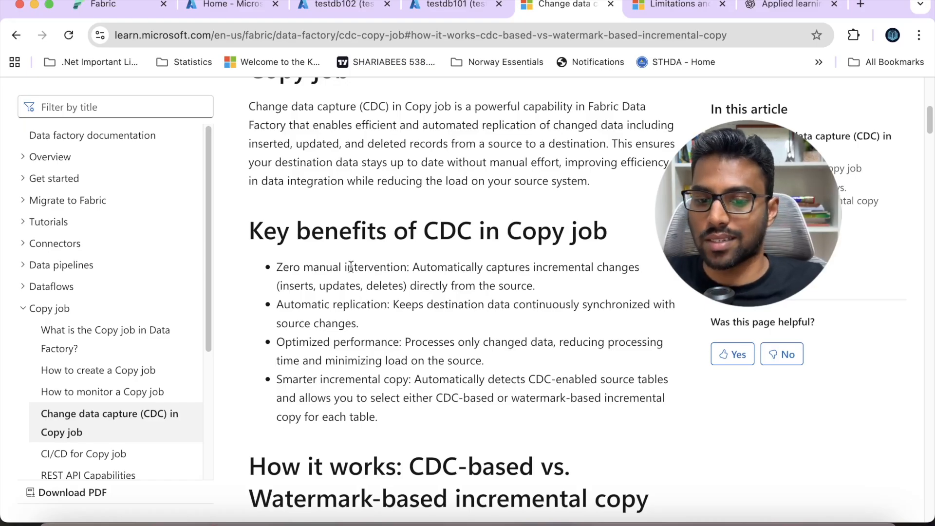
drag(362, 322, 278, 304)
click(392, 326)
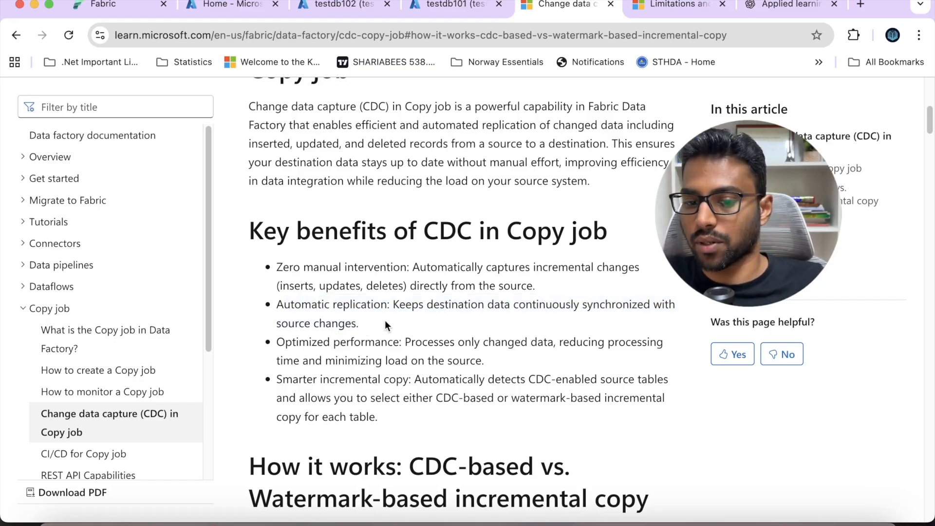
drag(441, 304, 559, 306)
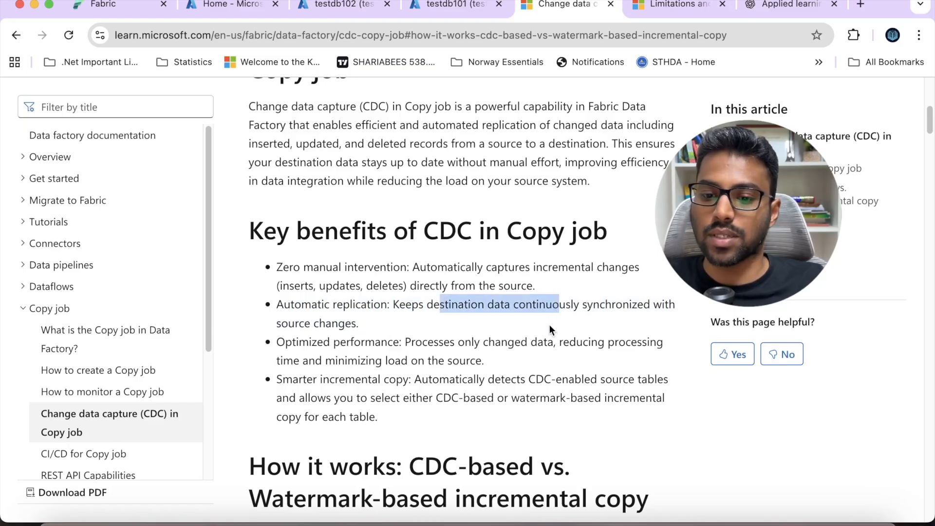
click(548, 325)
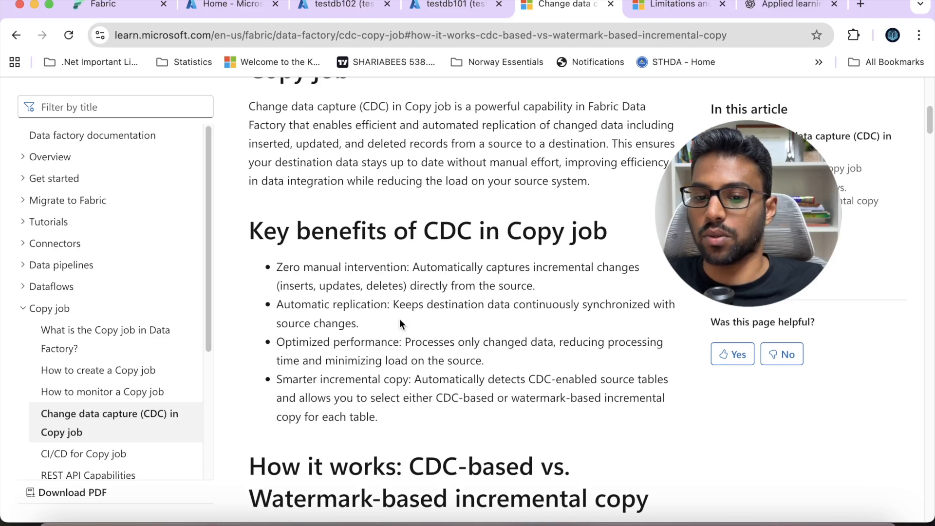
drag(359, 323, 278, 307)
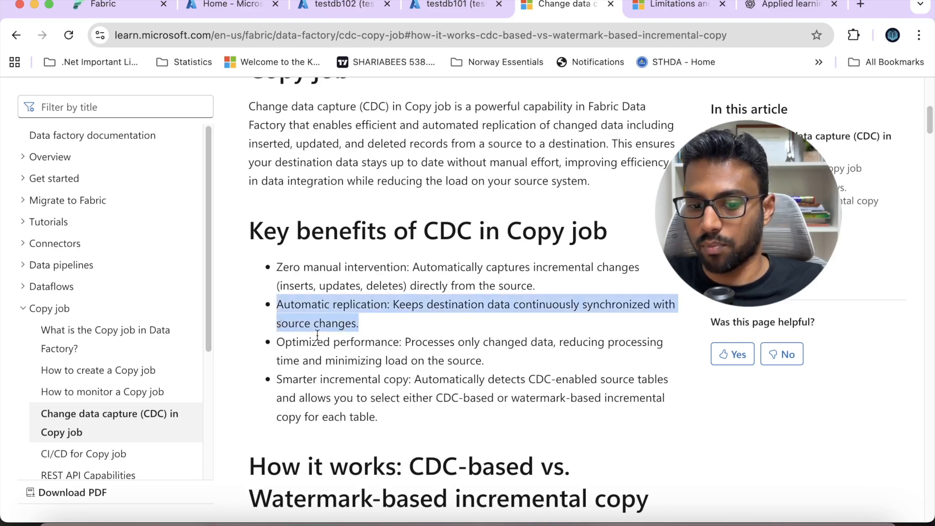
click(375, 346)
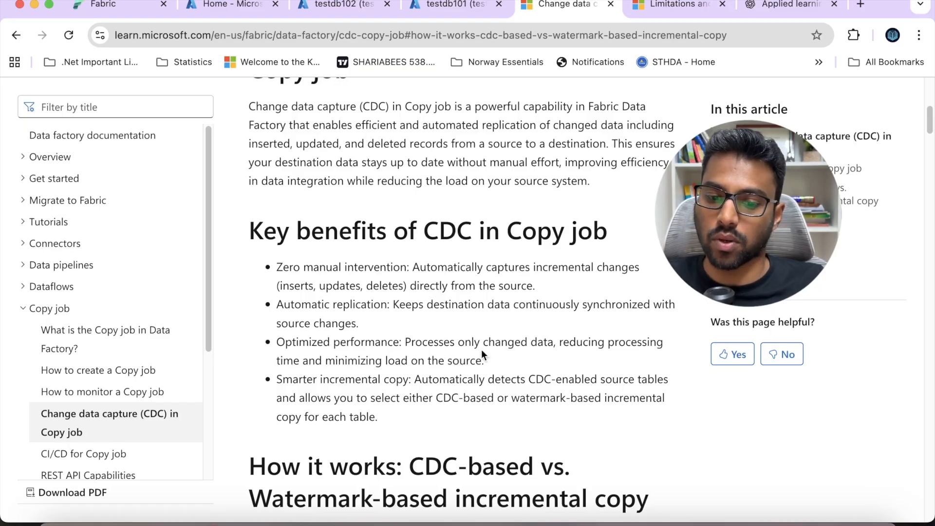
drag(484, 360, 276, 342)
click(375, 344)
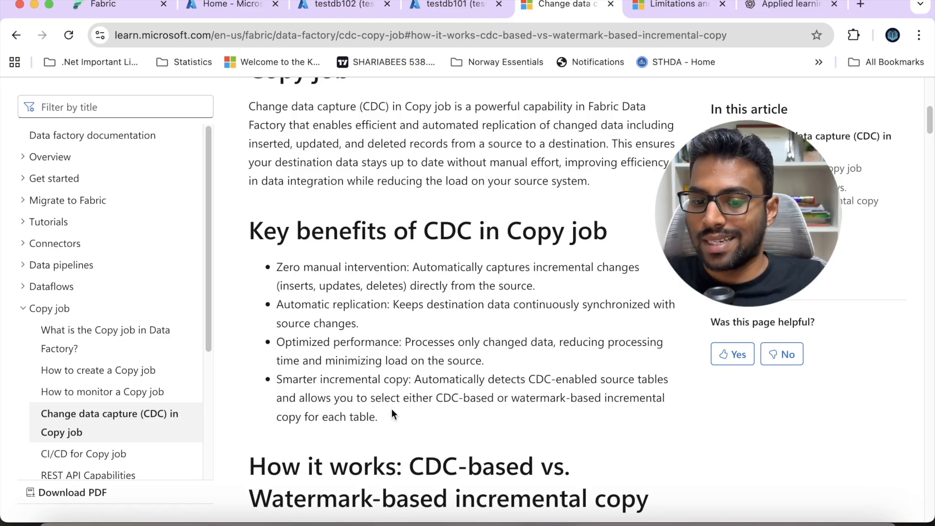
drag(441, 397, 537, 406)
click(498, 409)
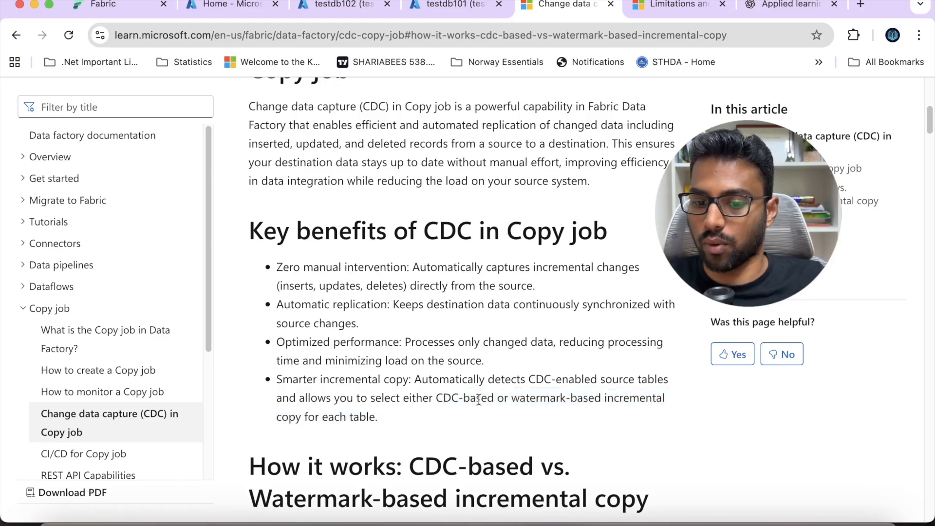
Go to the article's Supported connectors section and examine the list of supported source stores.
scroll(440, 327, up, 3)
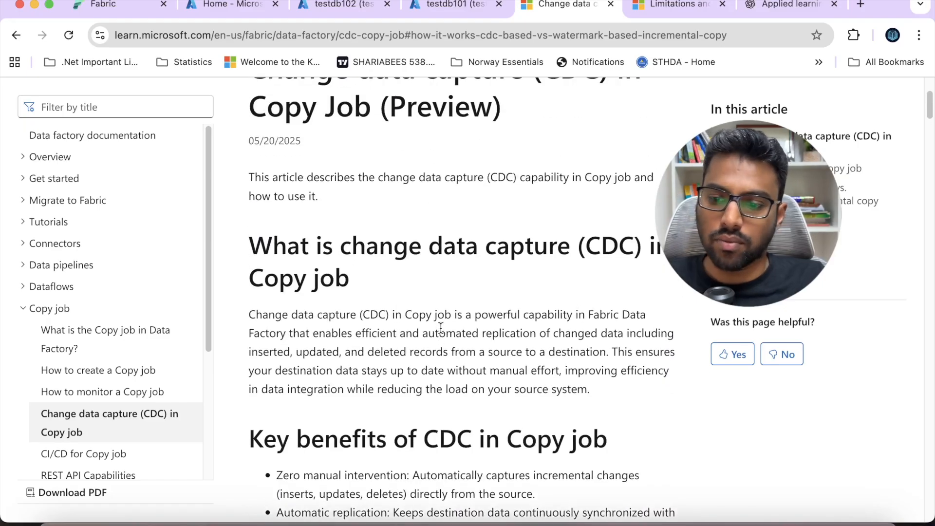
scroll(441, 328, down, 1)
click(755, 220)
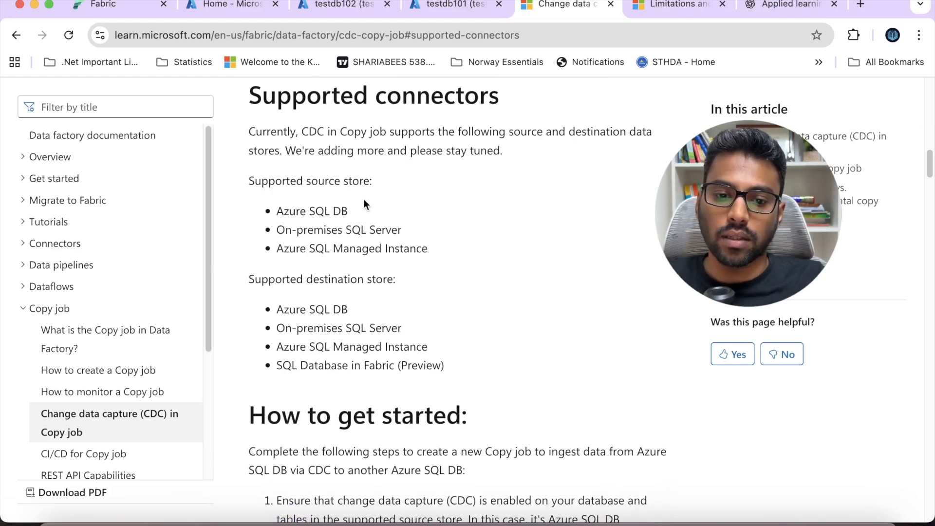
drag(427, 245, 273, 203)
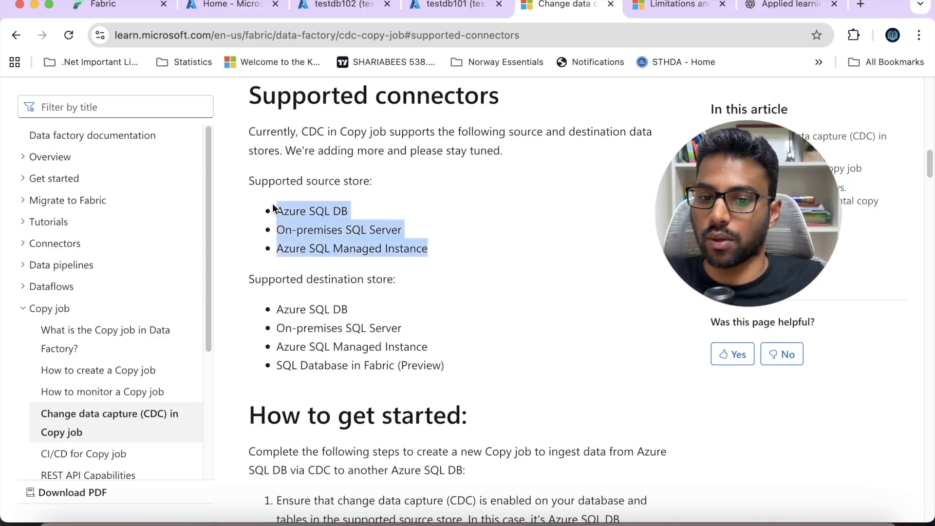
click(319, 213)
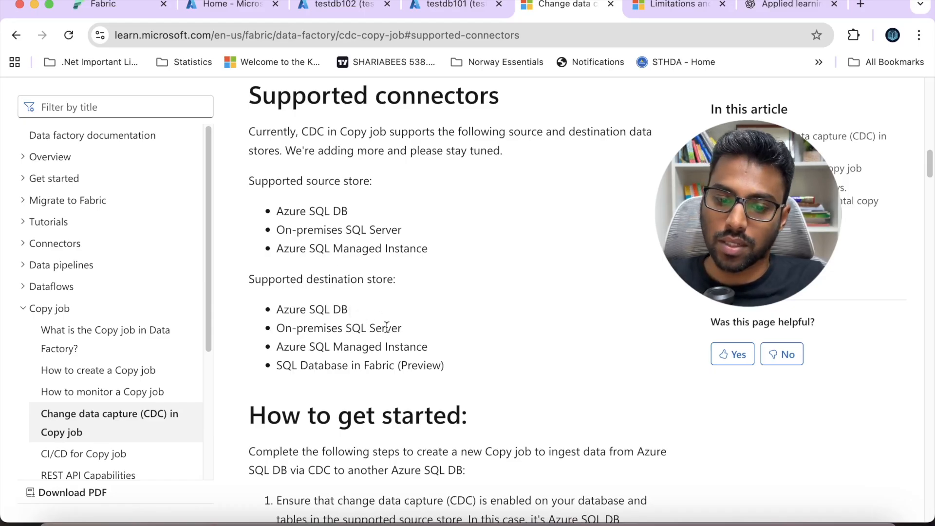
Examine the supported destination stores, comparing SQL Database in Fabric (Preview) with Azure SQL DB as a source.
drag(421, 343, 425, 365)
click(292, 343)
click(445, 366)
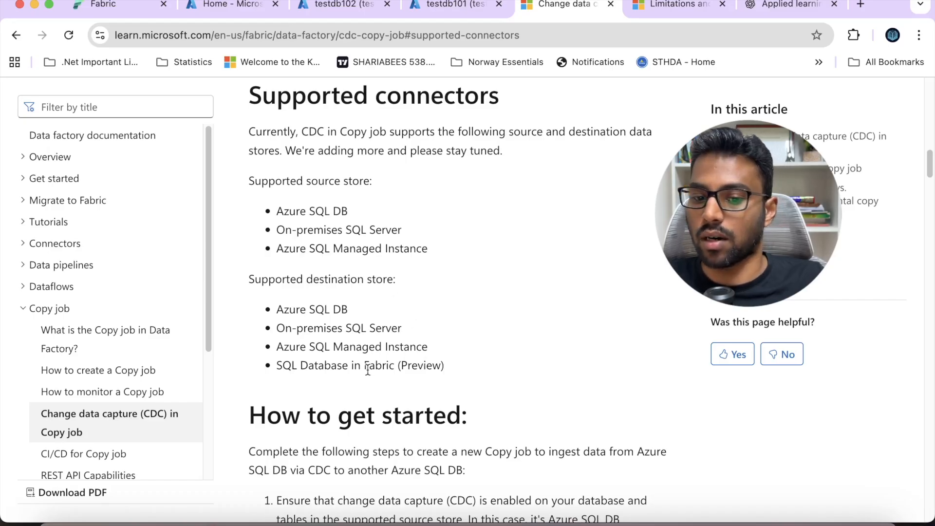
double_click(410, 366)
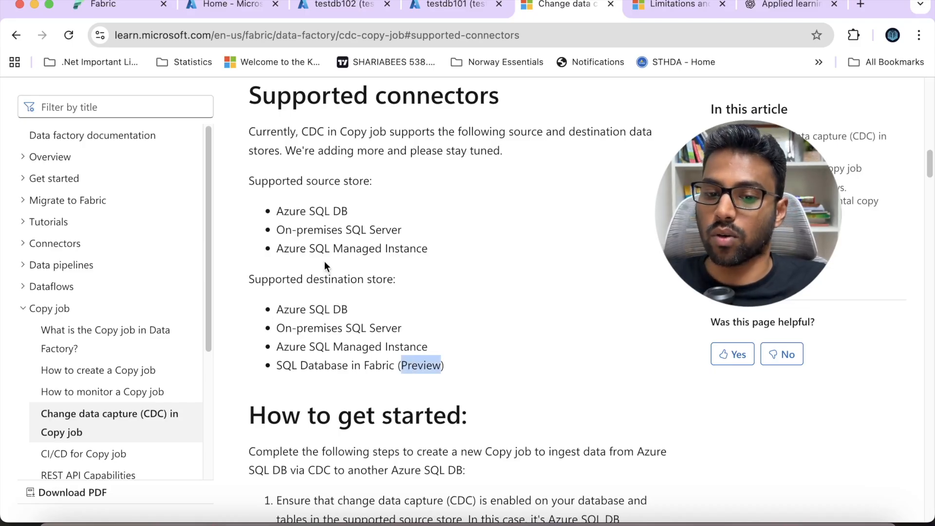
drag(280, 209, 353, 215)
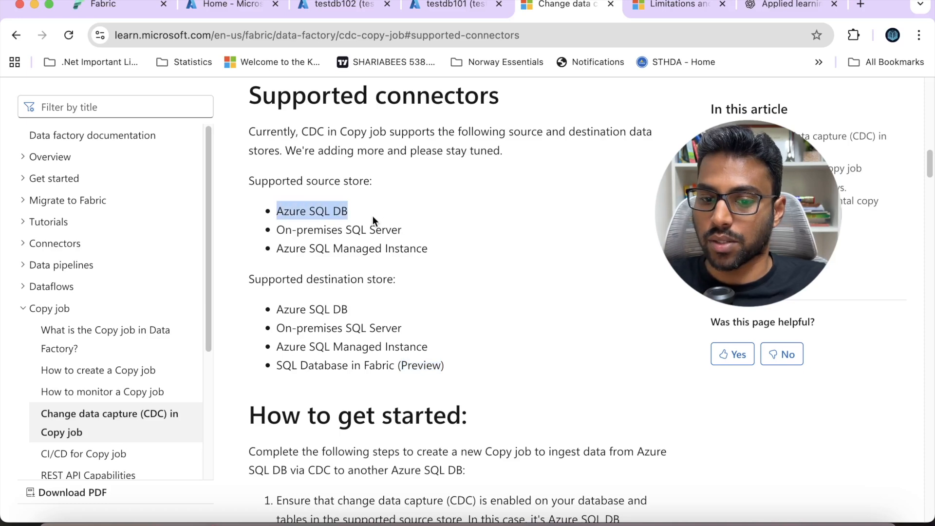
click(277, 368)
drag(277, 367, 401, 388)
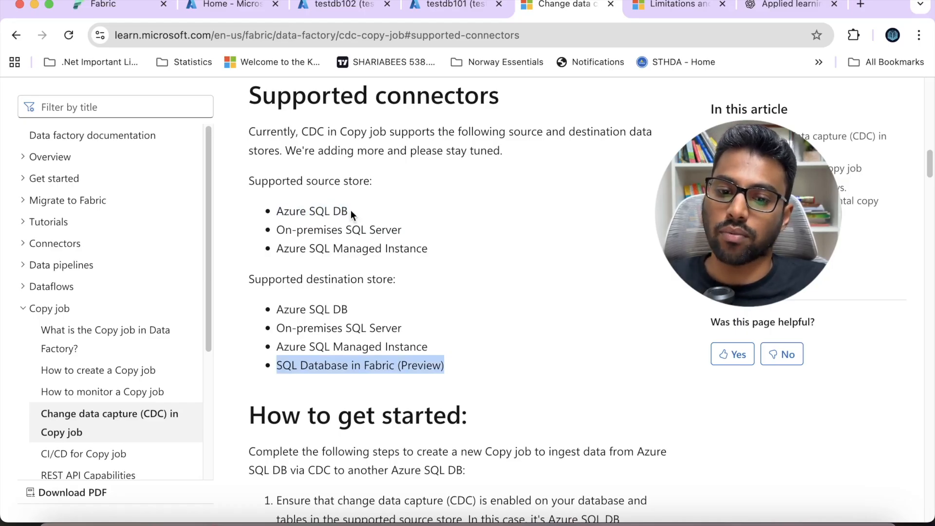
drag(349, 210, 277, 211)
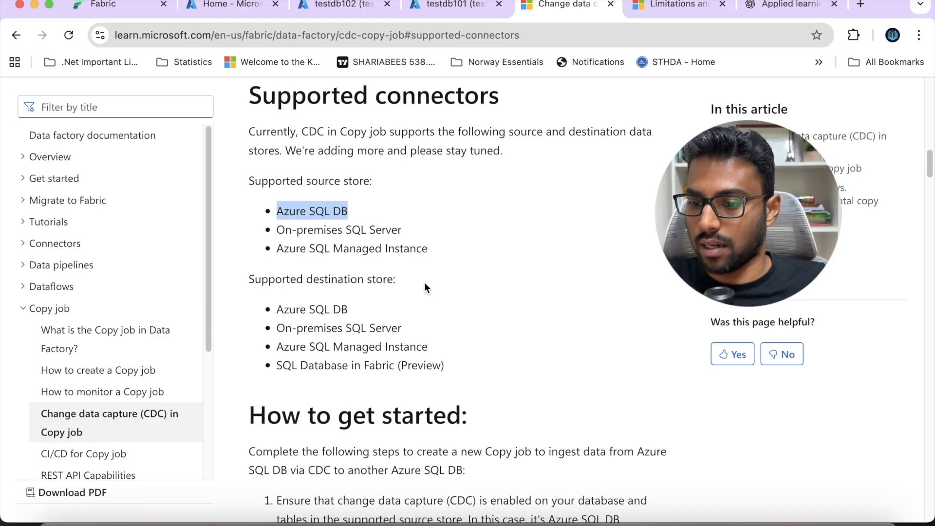
Read the How to get started section on enabling CDC on the source database and tables.
scroll(425, 283, down, 5)
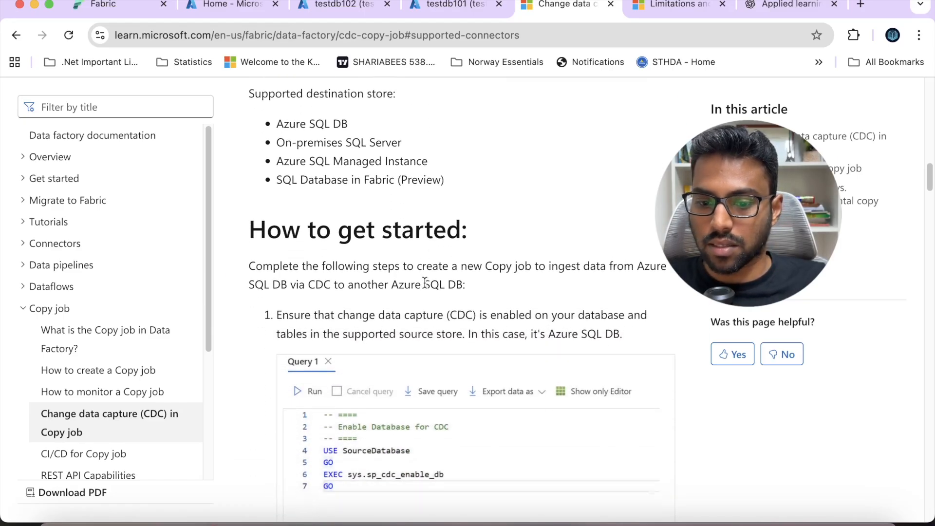
scroll(425, 282, down, 3)
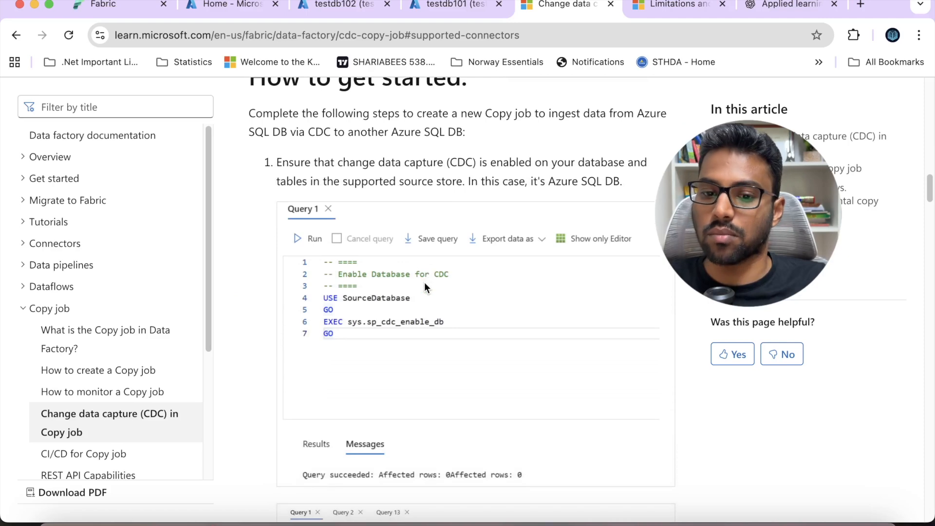
scroll(424, 286, up, 2)
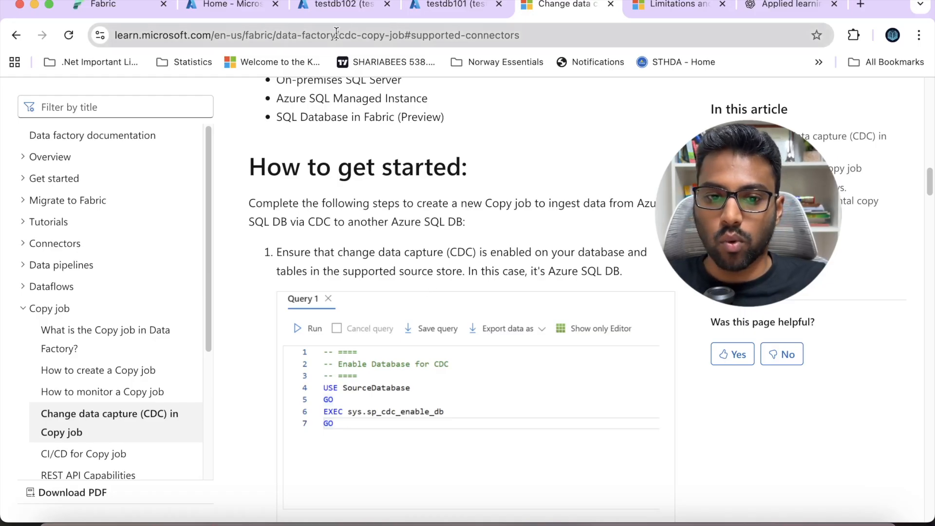
Look over the cdc_demo workspace in Fabric and the testdb102 and testdb101 query editors in the Azure portal.
click(129, 8)
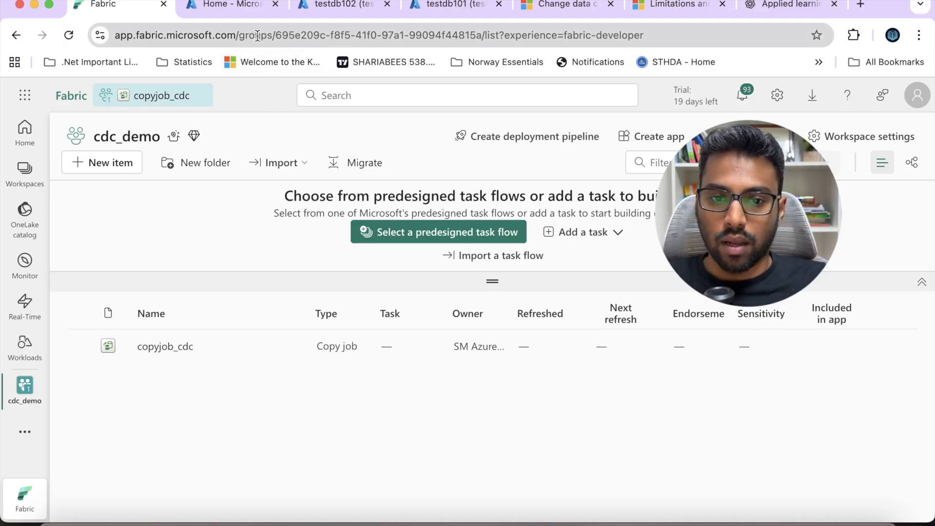
click(251, 7)
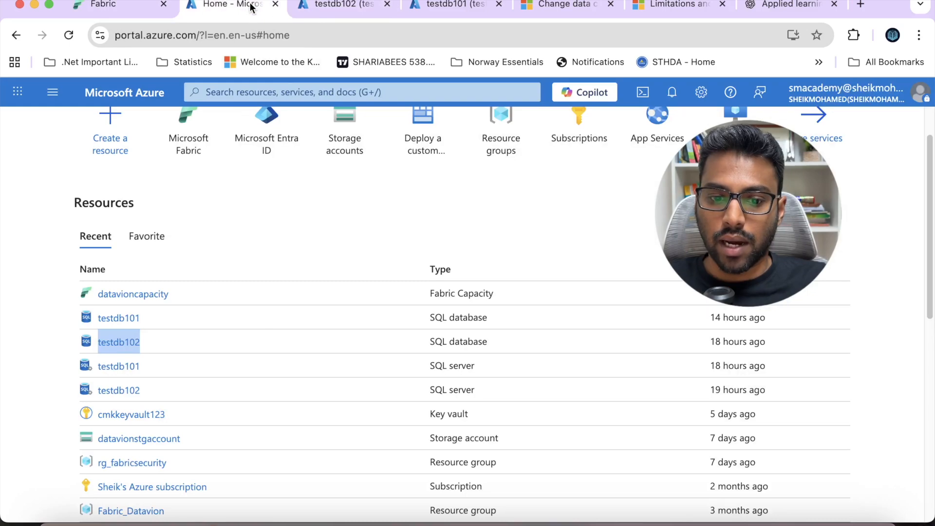
click(341, 5)
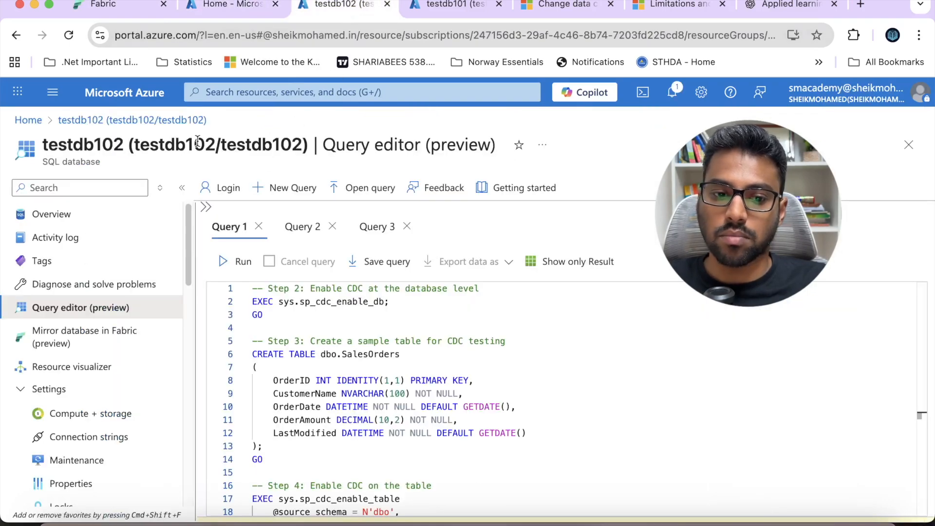
double_click(93, 146)
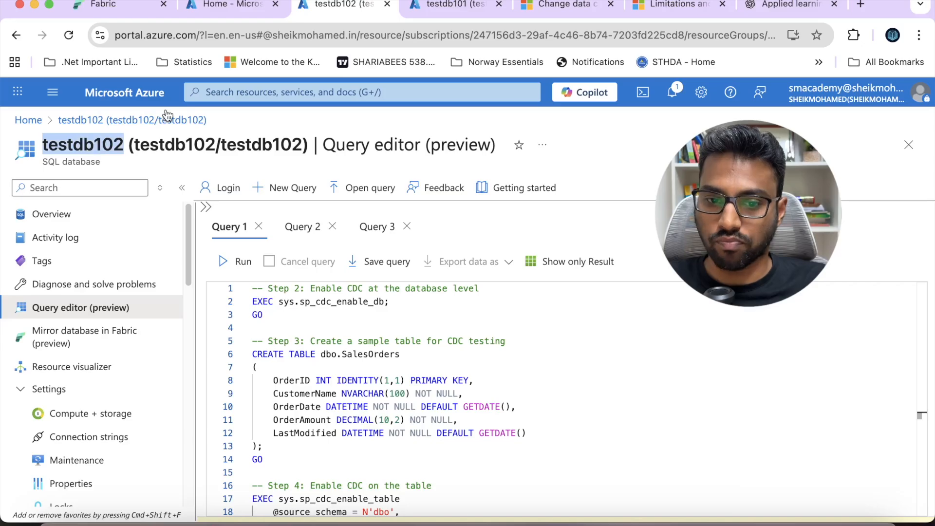
click(449, 5)
double_click(89, 144)
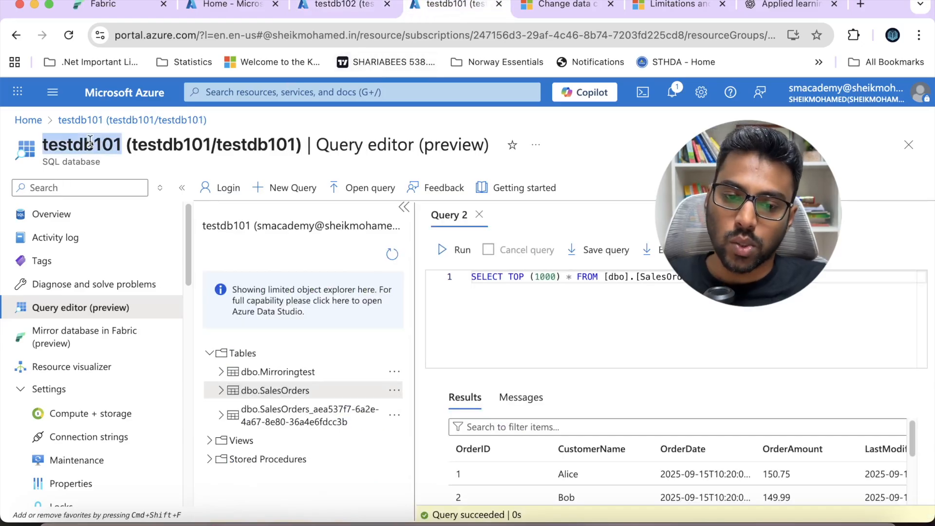
Check the SalesOrders table script in testdb102 against the tables in testdb101.
click(344, 12)
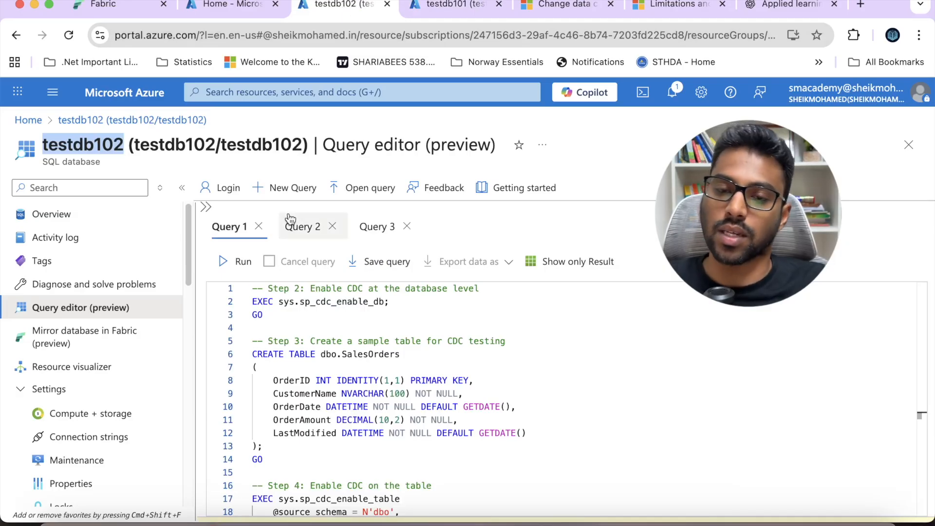
double_click(359, 353)
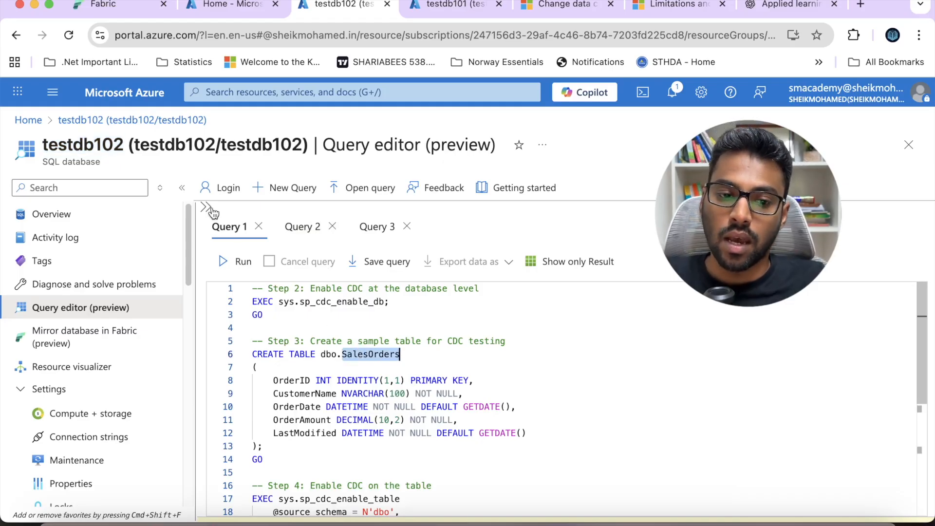
double_click(108, 144)
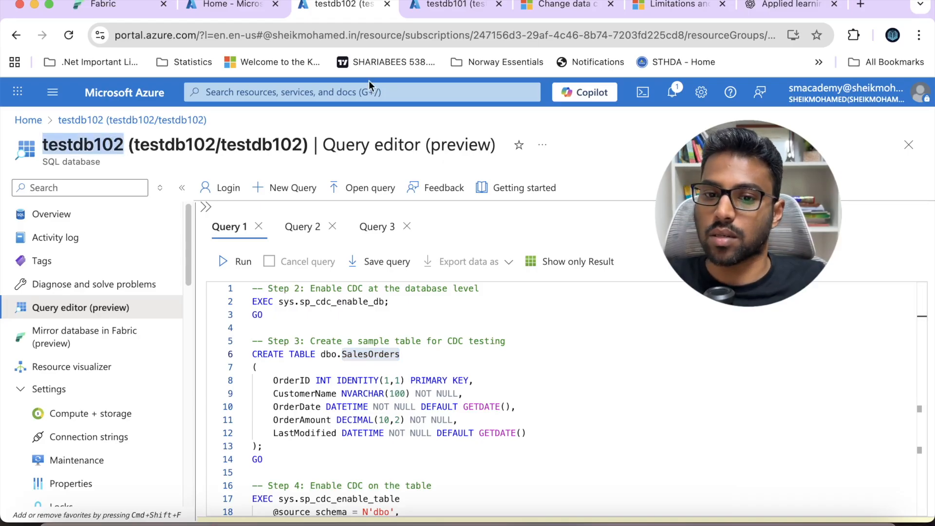
click(436, 9)
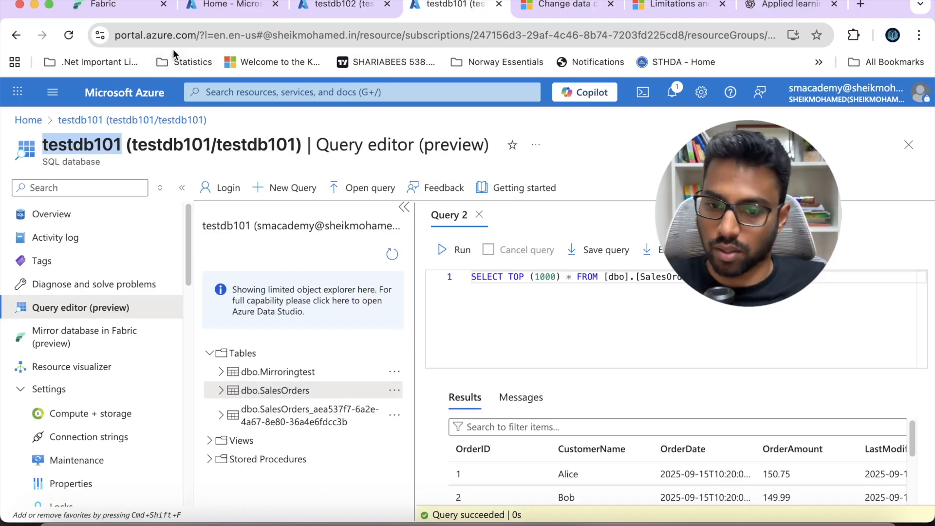
Return to Query 1 of testdb102 and highlight the statements that enable CDC at the database level.
click(343, 13)
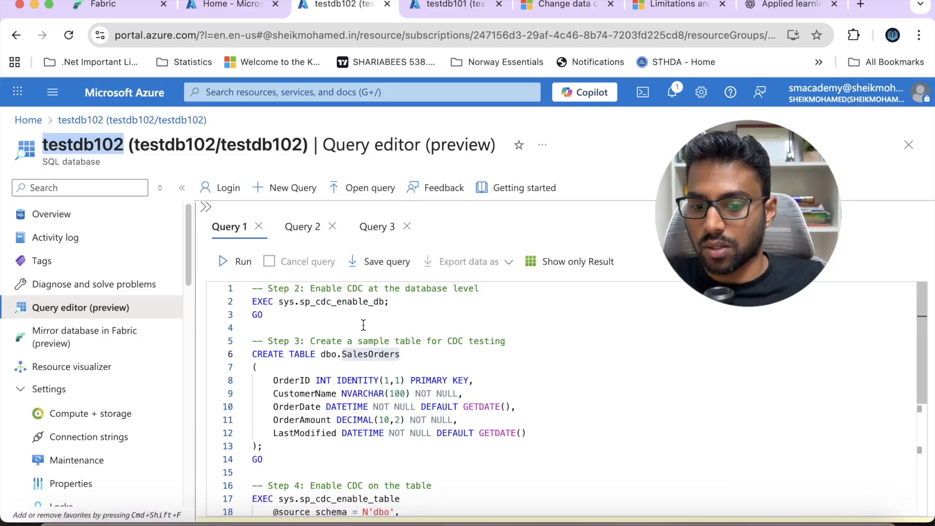
drag(290, 317, 248, 290)
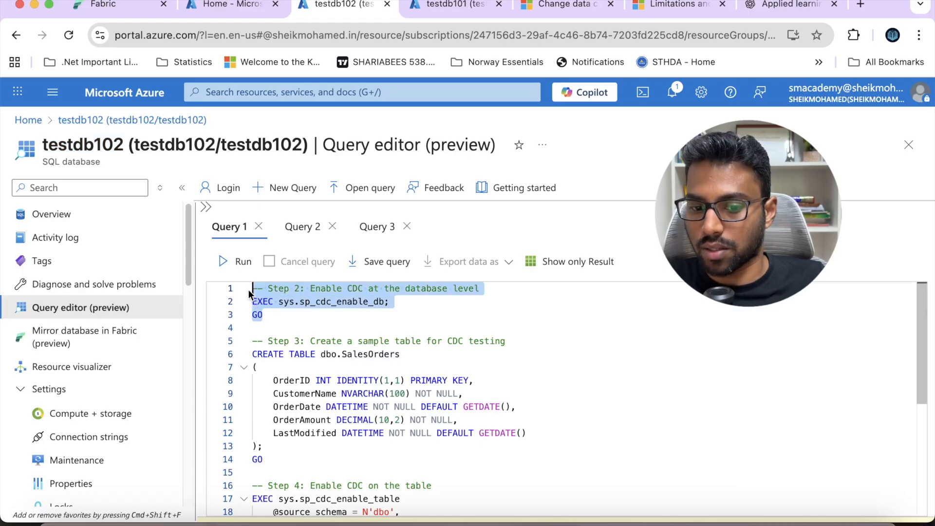
Go over the sys.sp_cdc_enable_db call under Step 2 of Query 1 and highlight the EXEC and GO lines.
click(299, 304)
double_click(354, 289)
drag(267, 314, 246, 300)
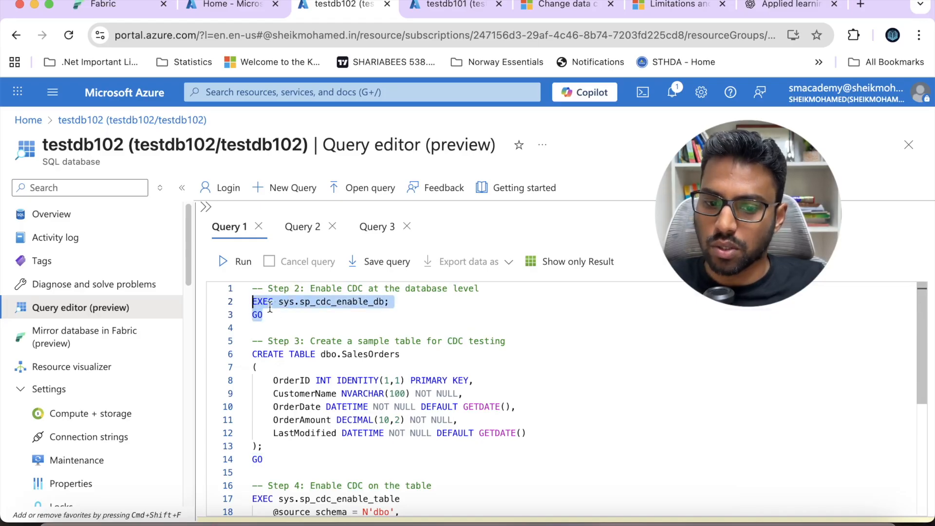
click(305, 308)
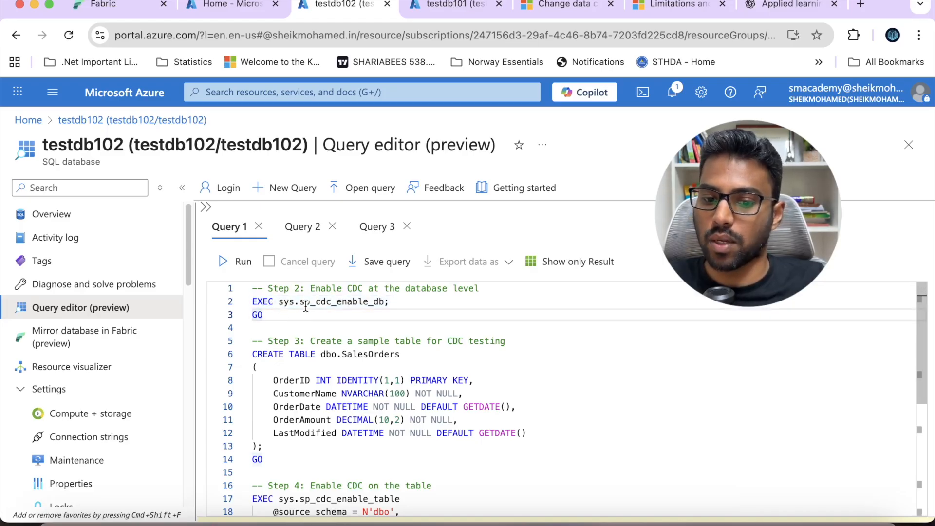
drag(305, 302, 379, 301)
click(384, 301)
click(319, 309)
drag(278, 302, 252, 301)
click(271, 314)
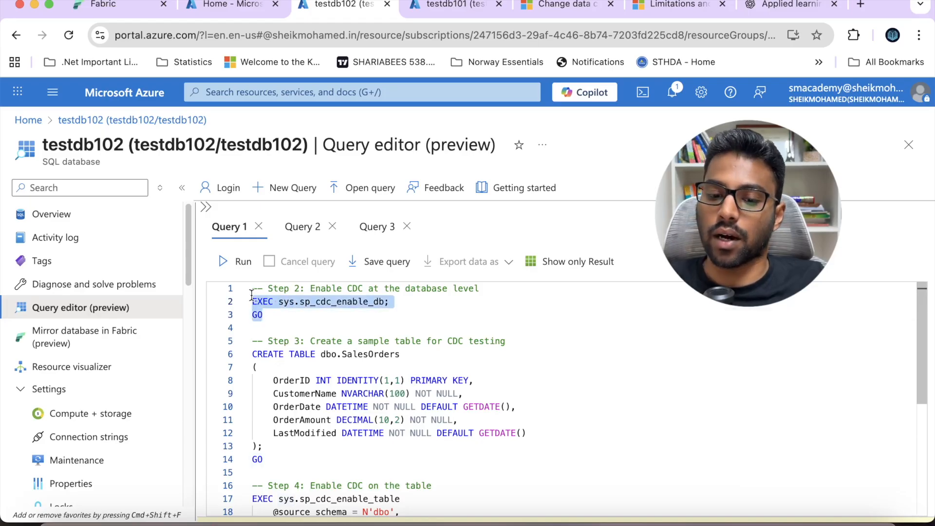
List the tables of testdb102 in the object explorer, collapsing the resource menu and widening the explorer pane for room.
click(205, 207)
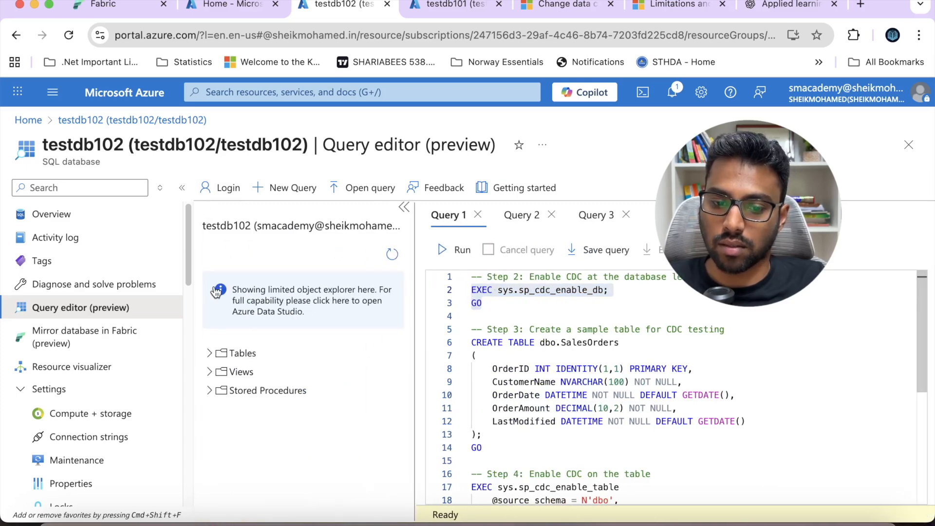
click(209, 351)
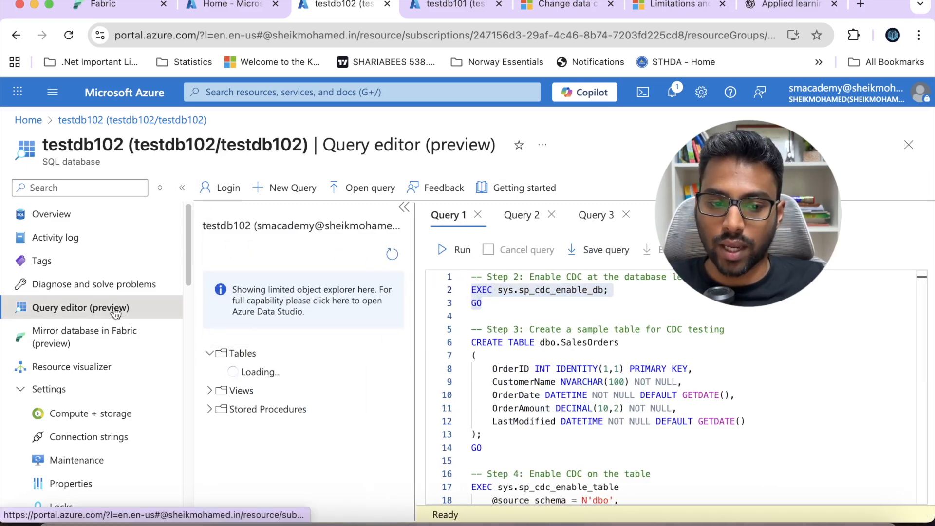
click(181, 187)
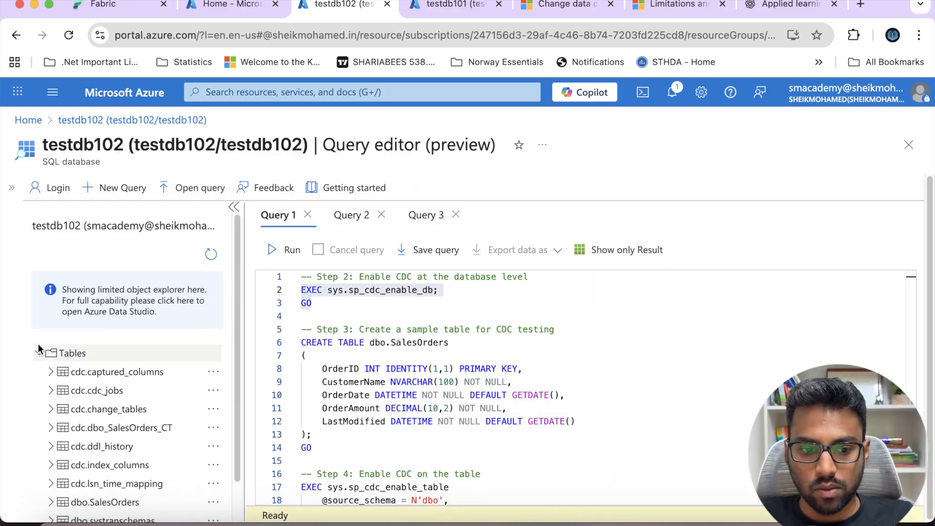
click(39, 352)
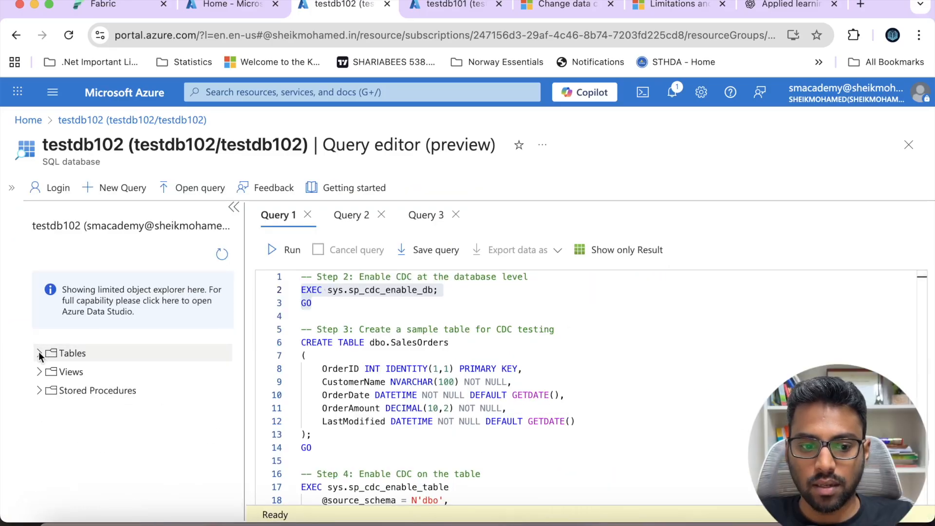
click(39, 351)
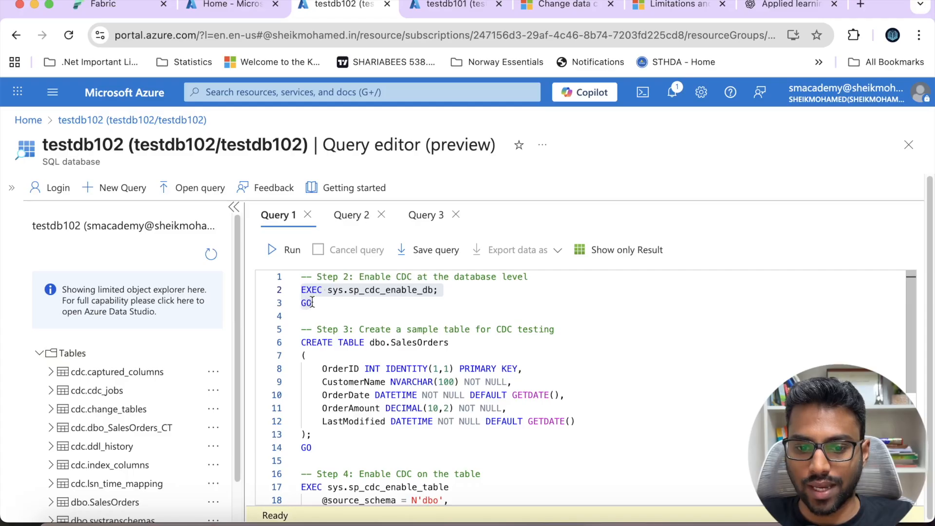
drag(235, 284, 214, 320)
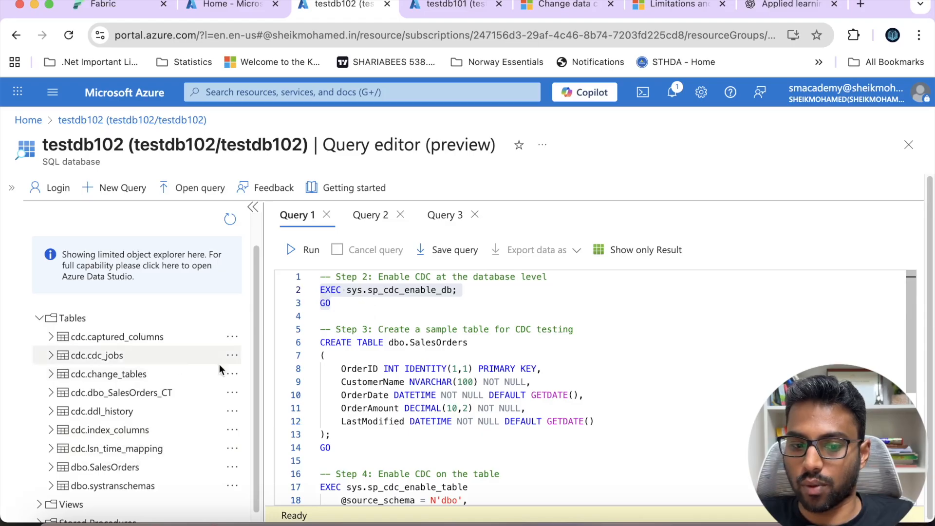
Review the columns in the dbo.SalesOrders CREATE TABLE script and highlight the whole Step 3 block.
click(392, 312)
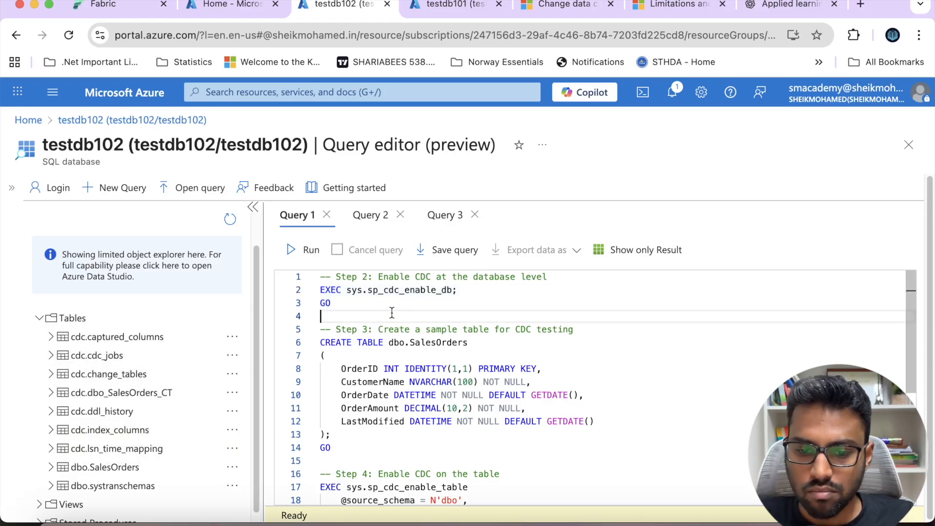
scroll(398, 316, down, 1)
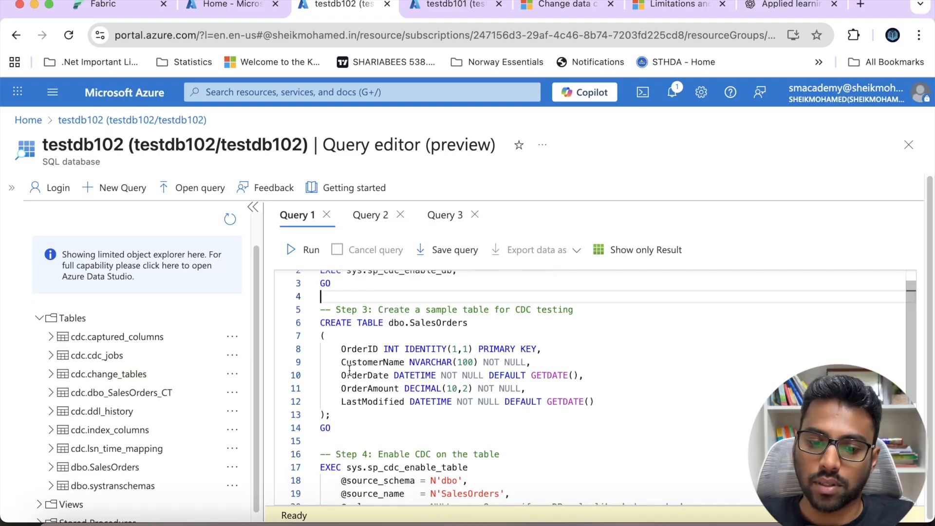
double_click(398, 322)
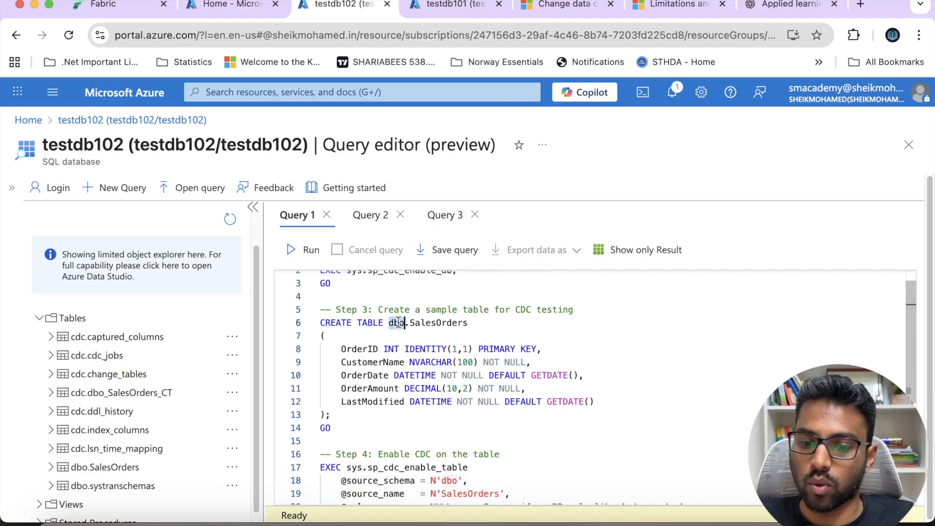
double_click(360, 347)
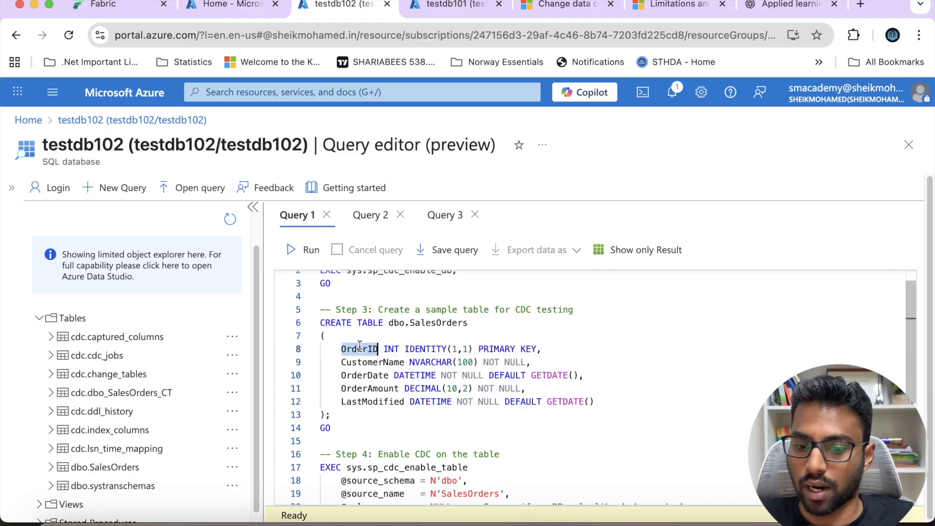
double_click(368, 362)
click(364, 375)
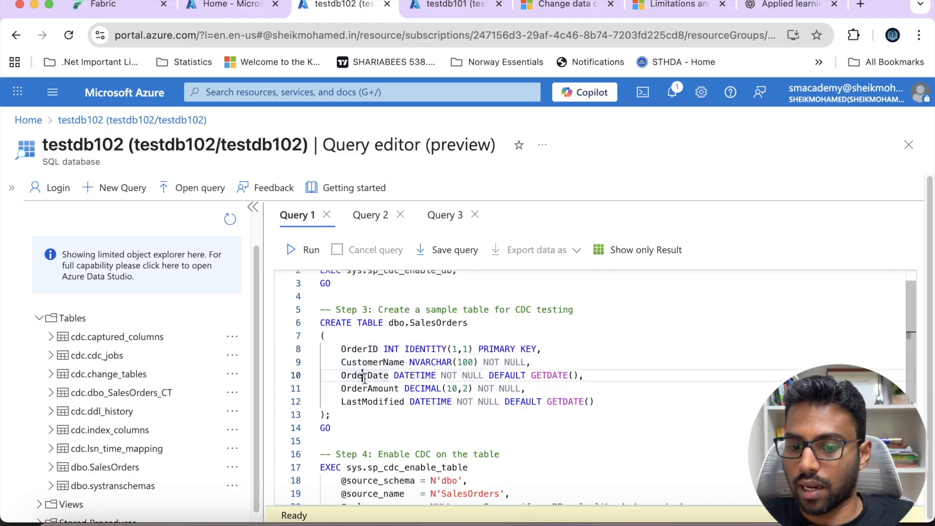
click(365, 388)
click(367, 402)
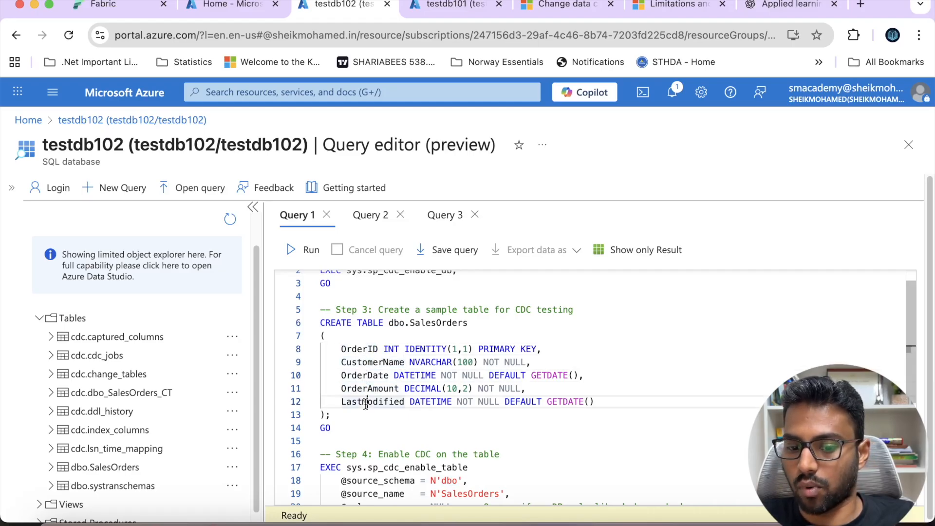
drag(336, 428, 315, 311)
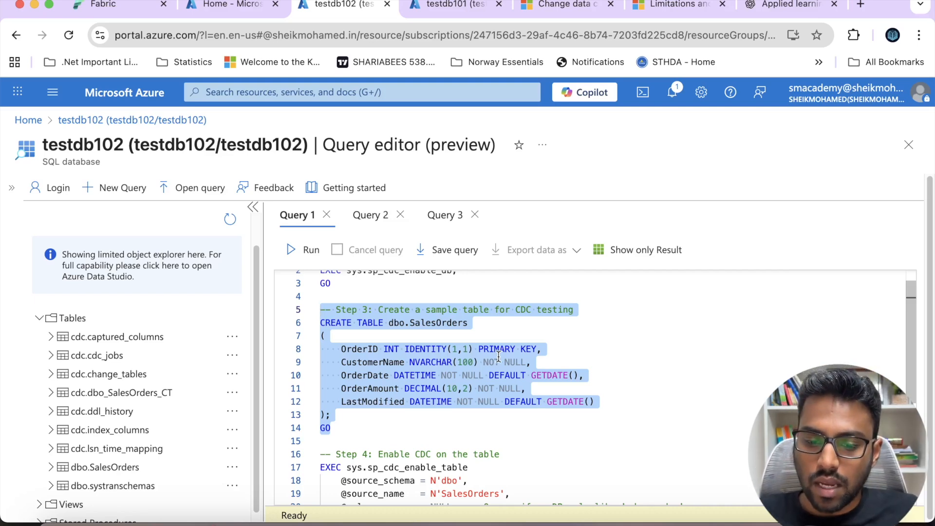
Highlight the Step 4 block that enables CDC on the table and compare it with the database-level enable statement in Step 2.
scroll(507, 370, down, 3)
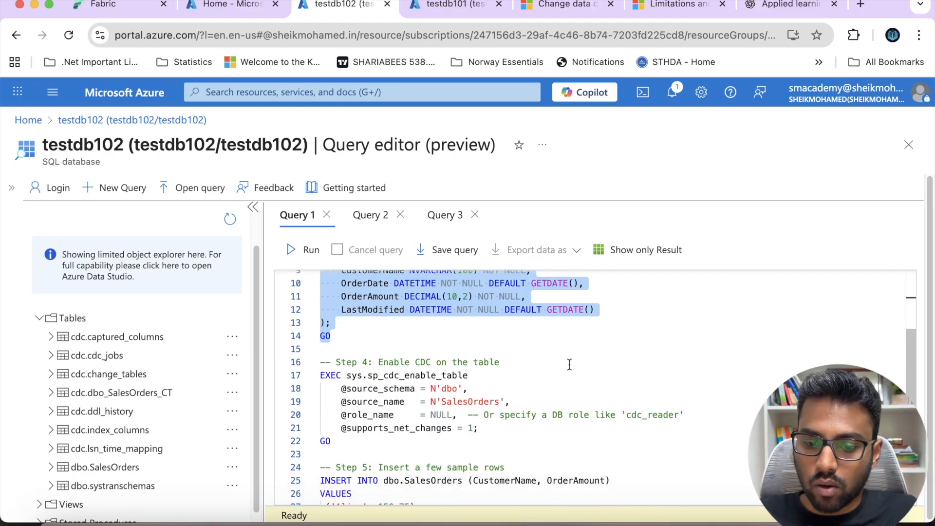
click(343, 430)
drag(343, 429, 311, 354)
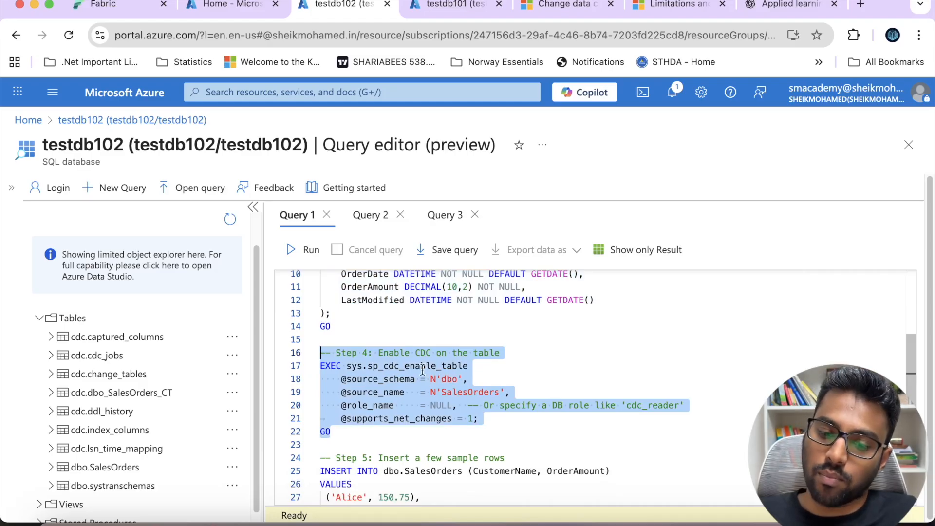
click(408, 353)
scroll(408, 353, up, 3)
click(361, 300)
drag(330, 303, 314, 291)
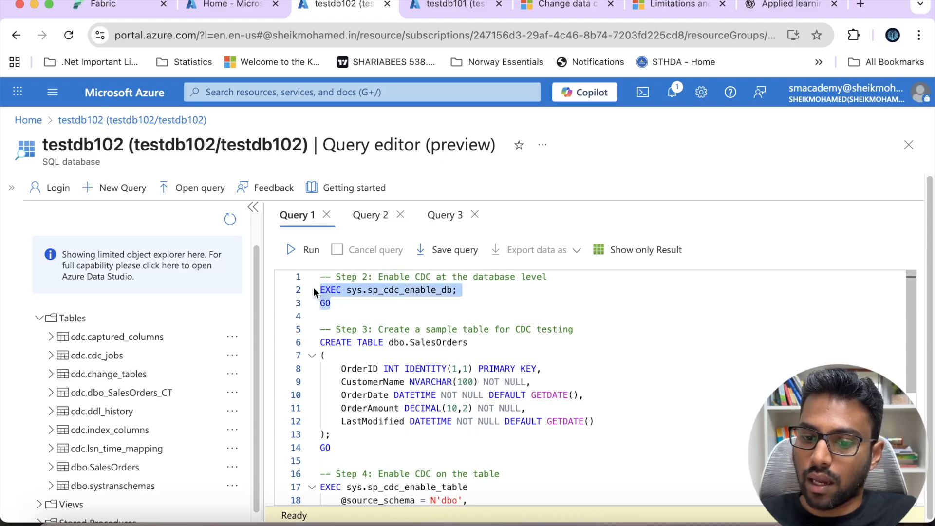
scroll(370, 308, down, 4)
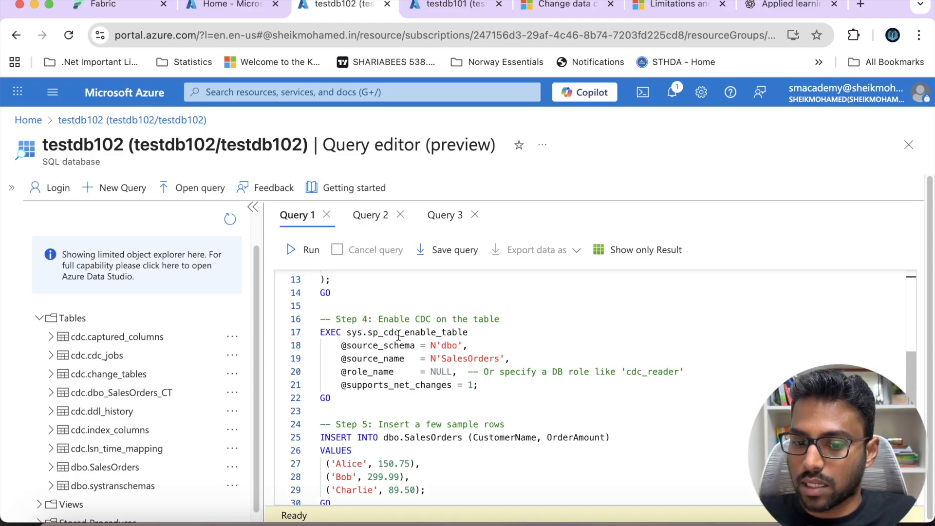
double_click(429, 333)
click(384, 346)
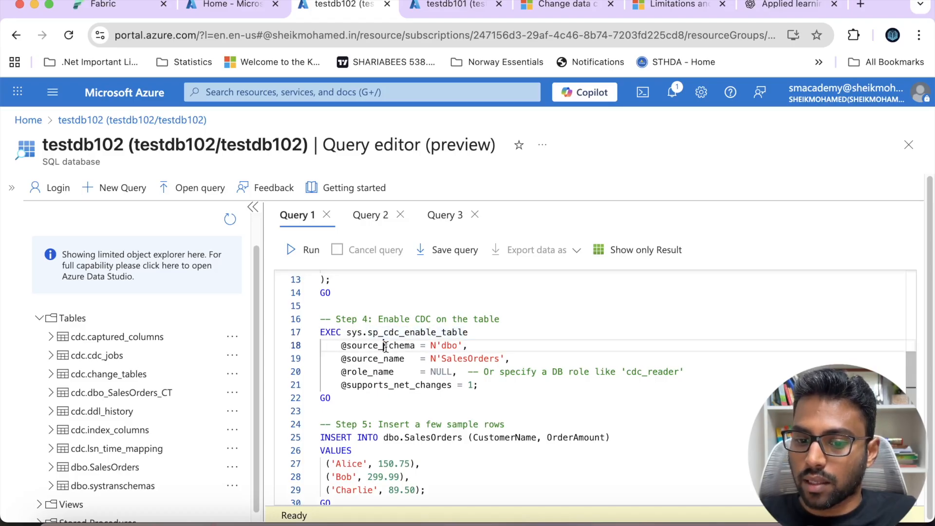
click(393, 358)
scroll(429, 351, up, 3)
scroll(433, 345, up, 2)
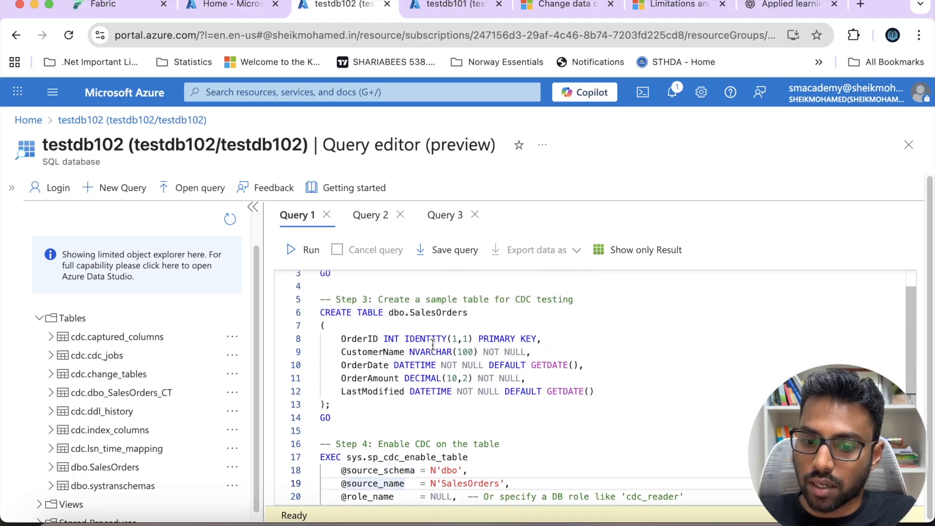
scroll(458, 314, down, 4)
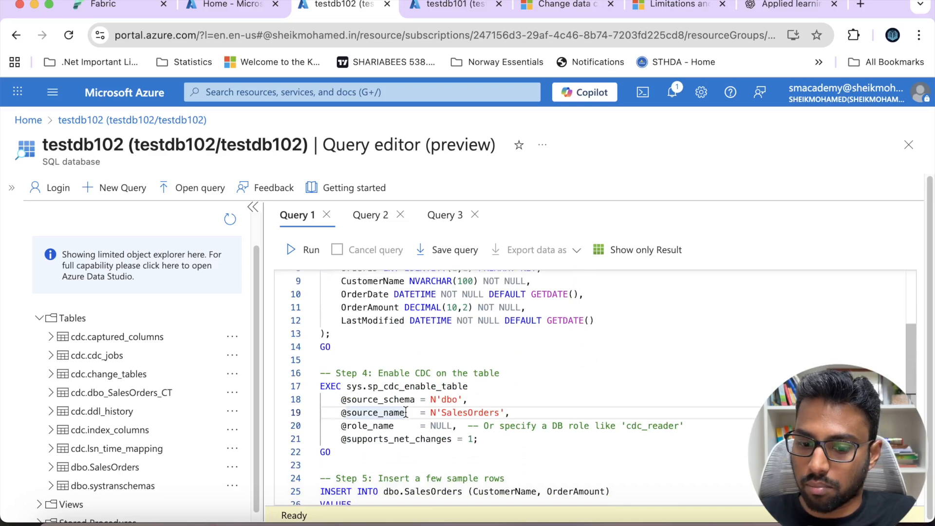
click(368, 426)
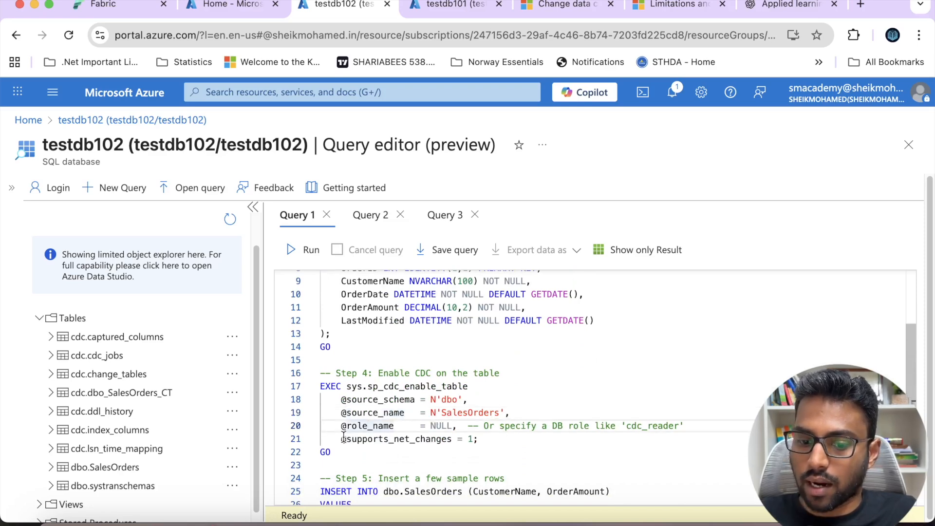
drag(342, 437, 480, 436)
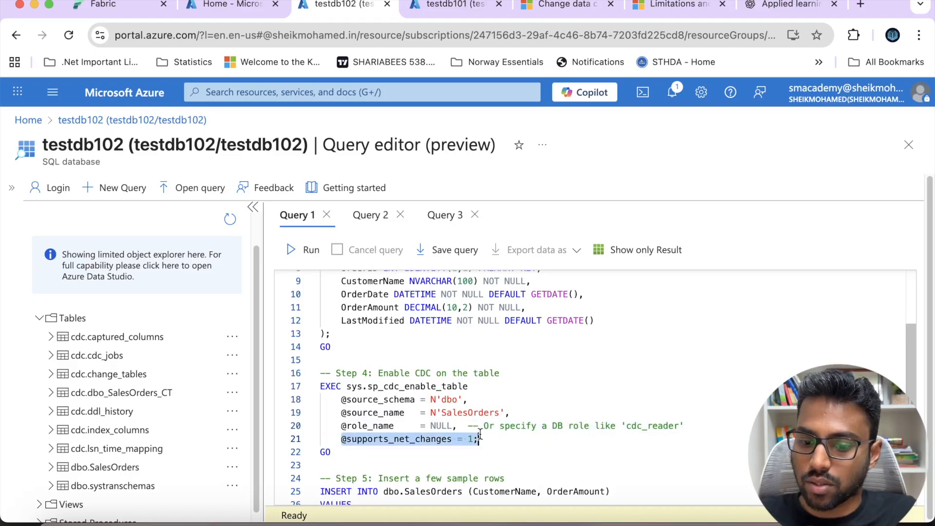
Read the note on enabling CDC for tables in the Microsoft Learn CDC article, highlighting the supports_net_changes requirement.
click(571, 8)
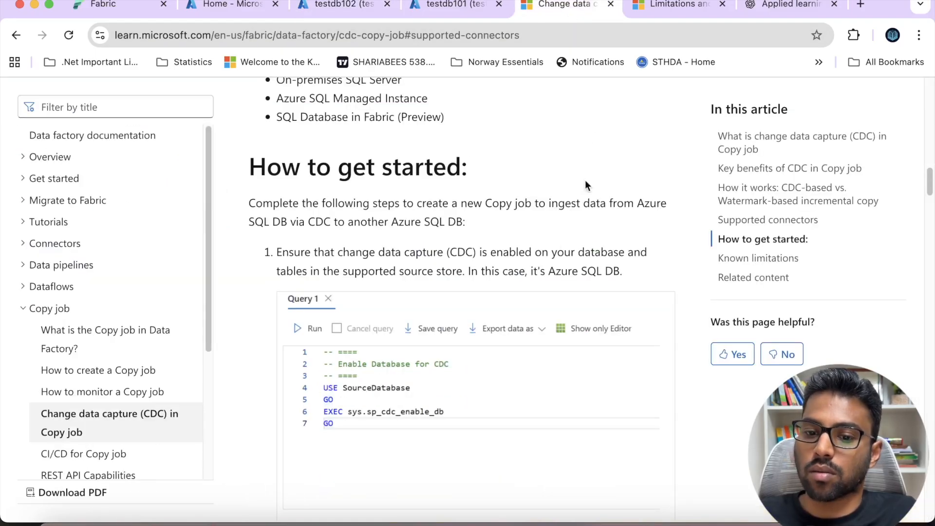
scroll(419, 351, down, 10)
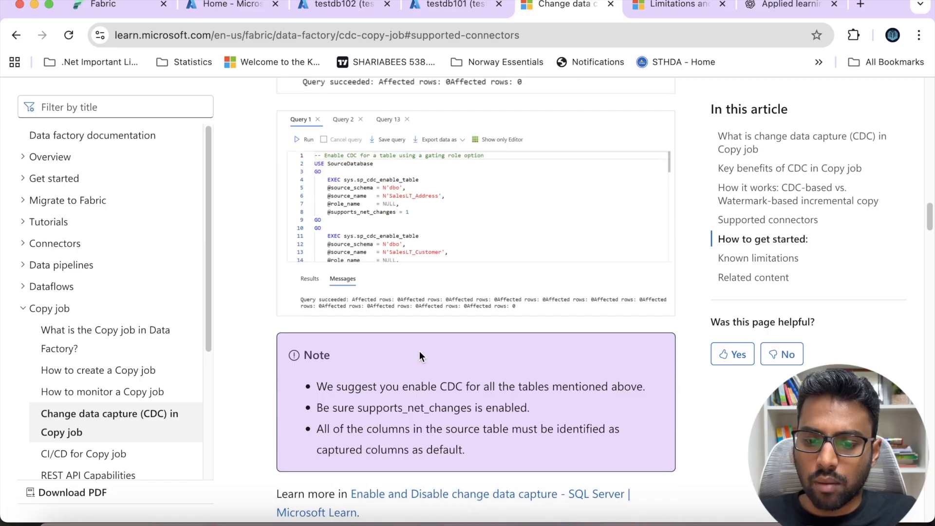
scroll(419, 351, up, 2)
scroll(414, 349, down, 3)
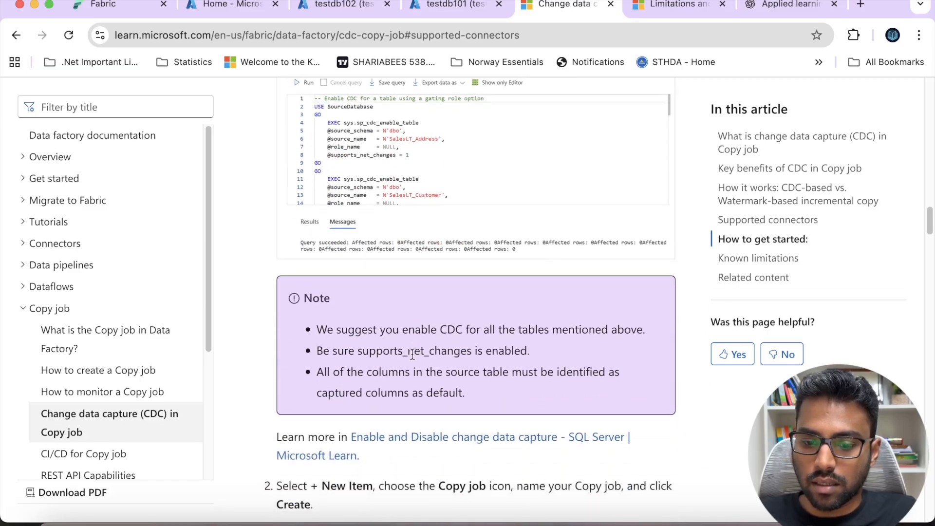
scroll(381, 355, down, 2)
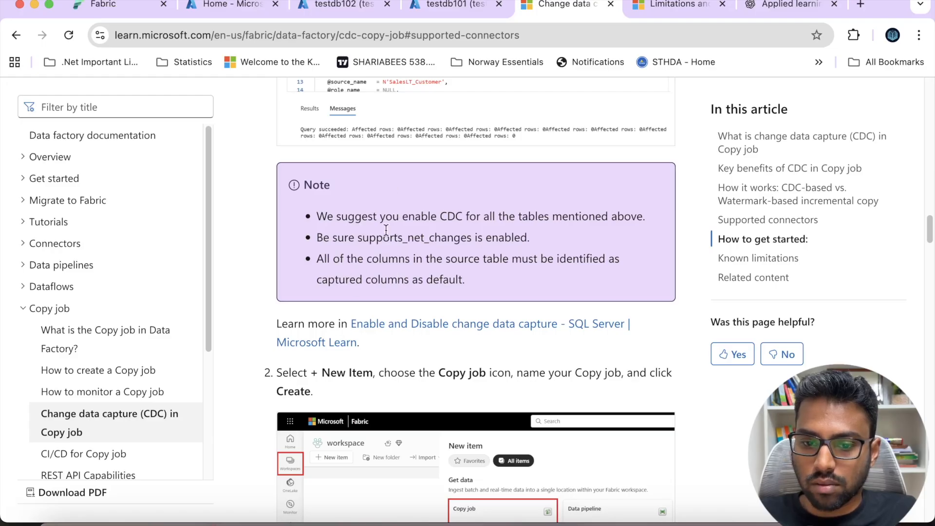
drag(316, 238, 530, 236)
scroll(529, 233, up, 2)
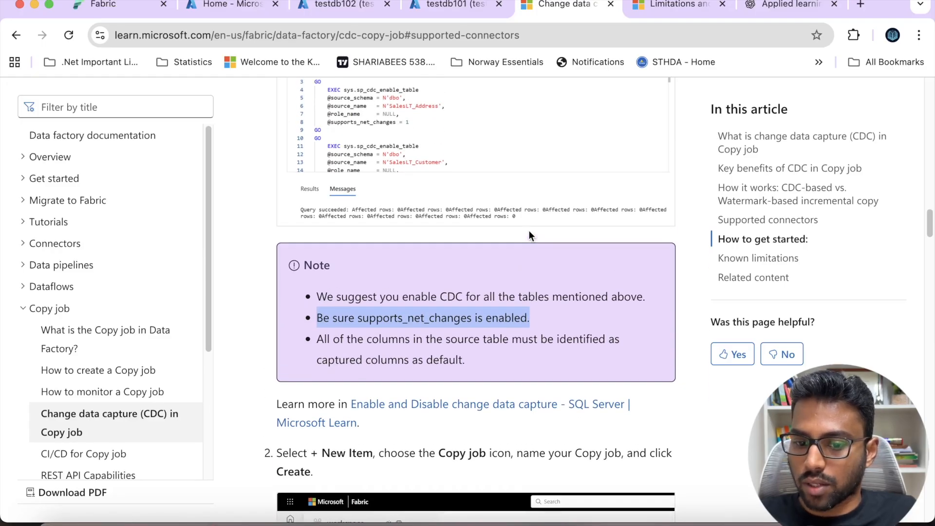
click(414, 298)
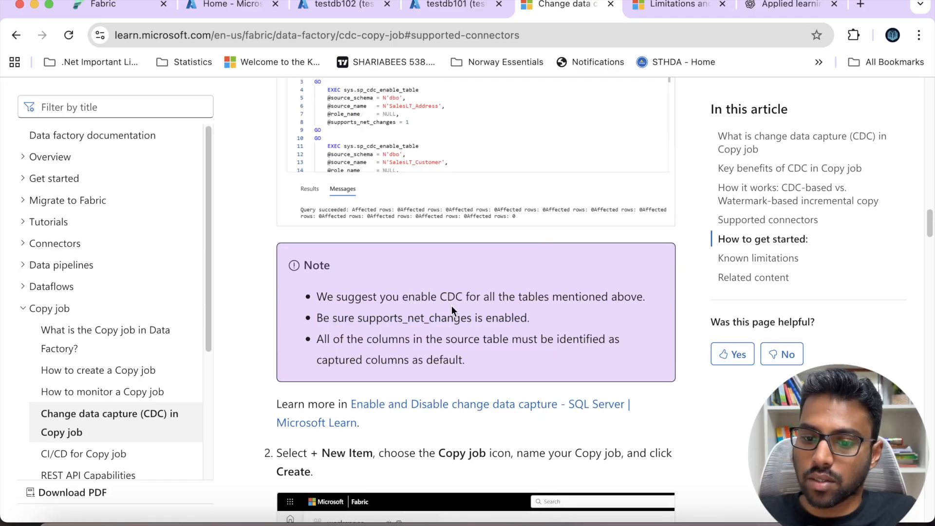
scroll(452, 309, up, 1)
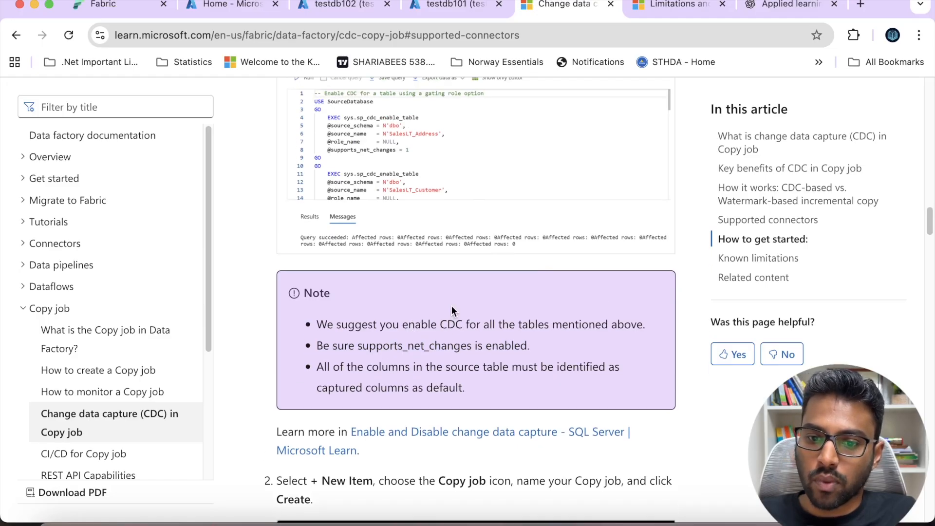
scroll(451, 305, down, 3)
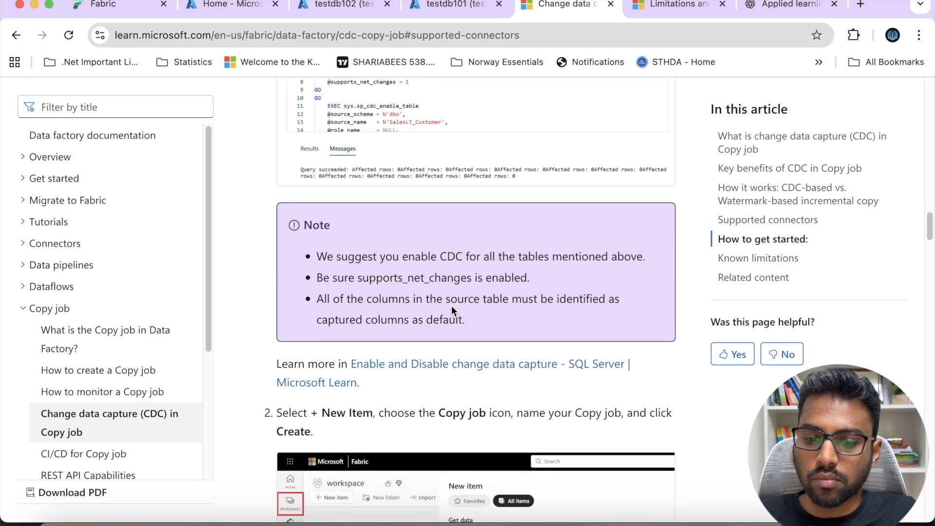
Look at the SalesOrders query in the testdb101 query editor and return to Query 1 of testdb102.
click(440, 18)
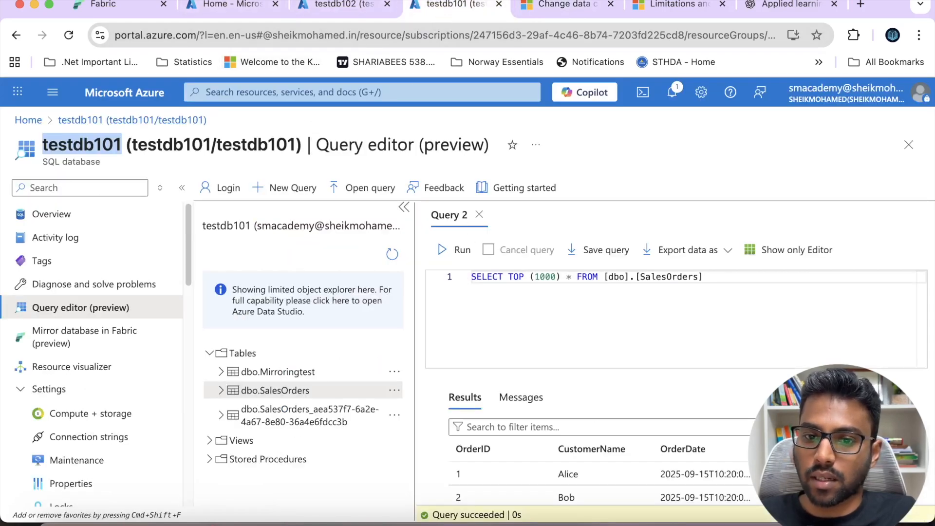
click(334, 6)
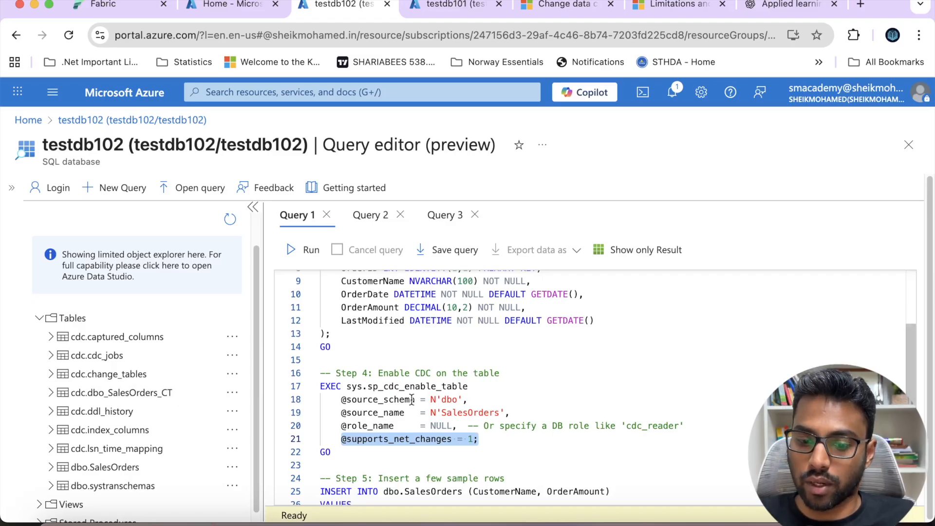
click(442, 398)
drag(331, 452, 320, 373)
click(391, 428)
click(340, 440)
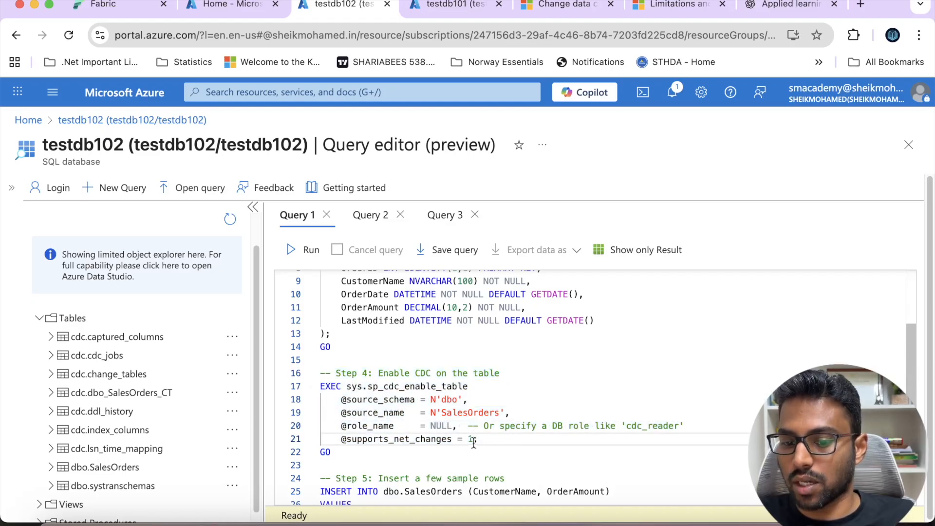
drag(484, 441, 334, 432)
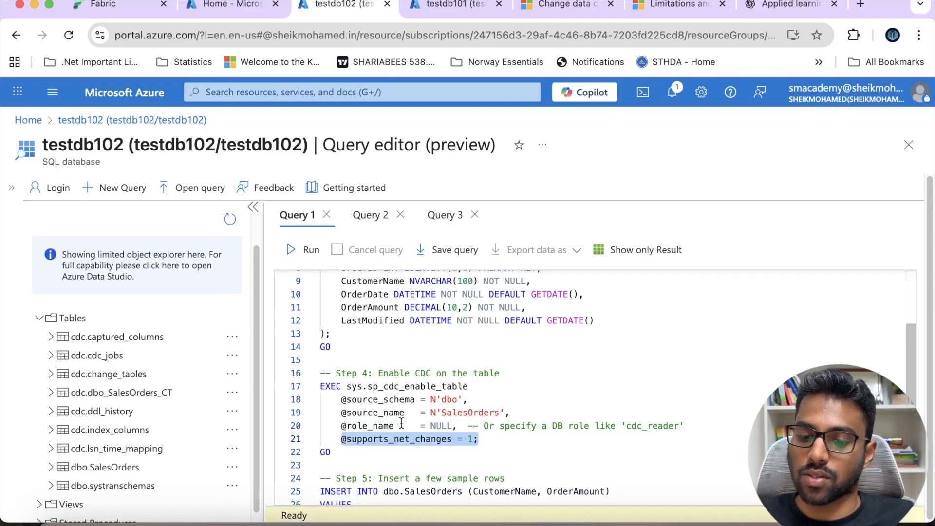
Review the Step 5 sample-row insert in Query 1 and look at Query 2 and Query 3.
scroll(402, 422, down, 2)
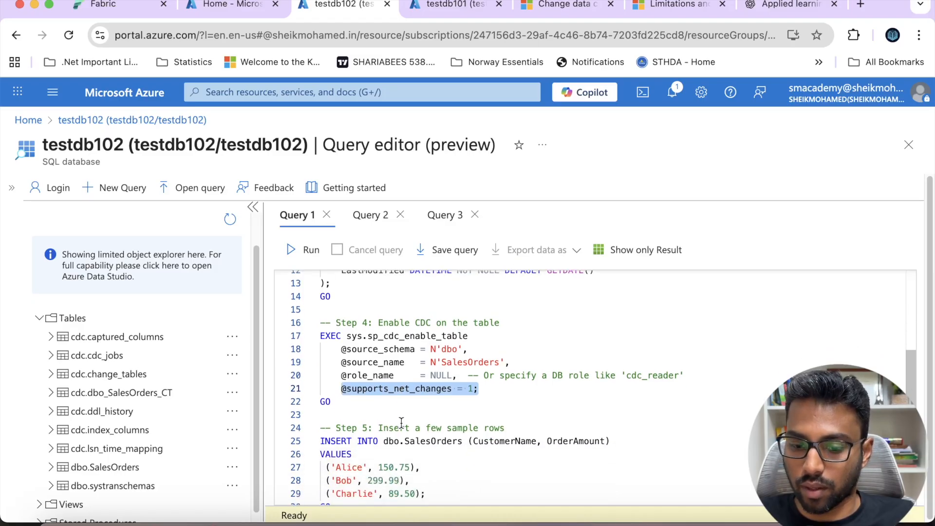
scroll(478, 359, down, 1)
scroll(477, 359, down, 1)
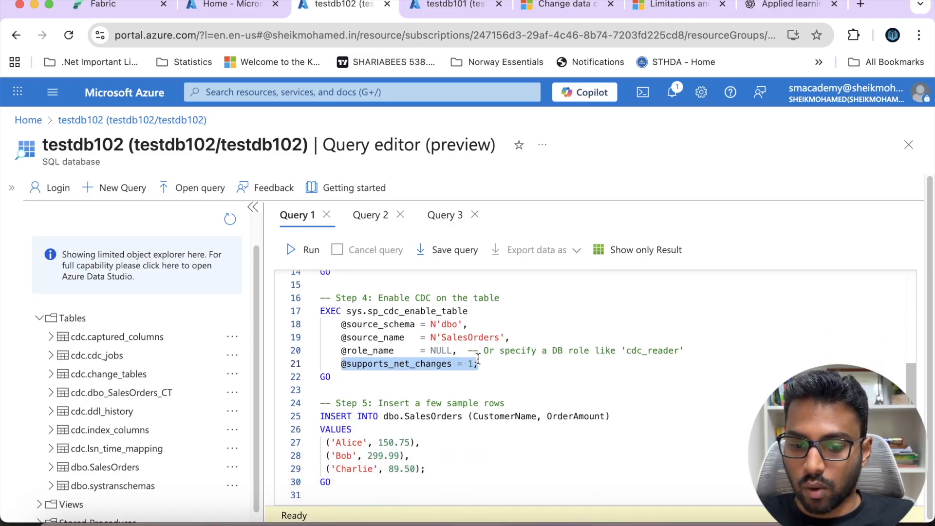
scroll(445, 437, up, 5)
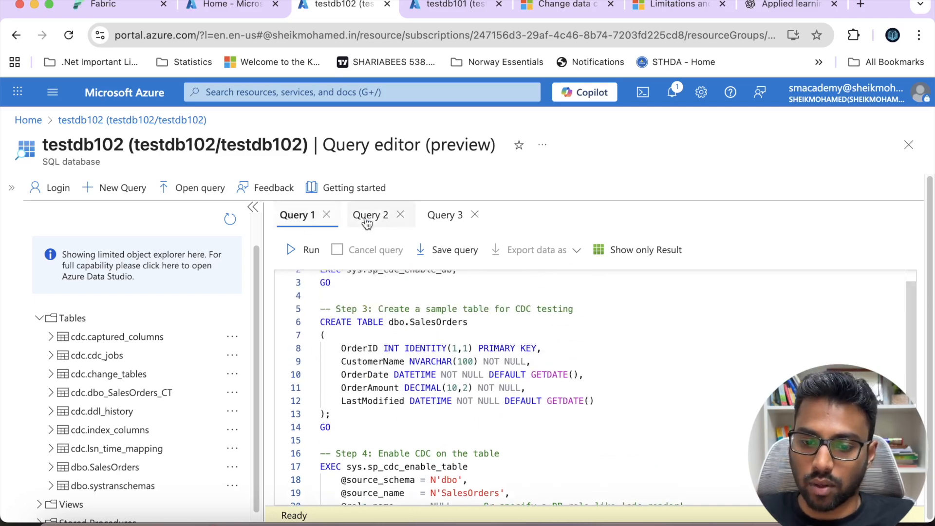
click(370, 215)
click(459, 213)
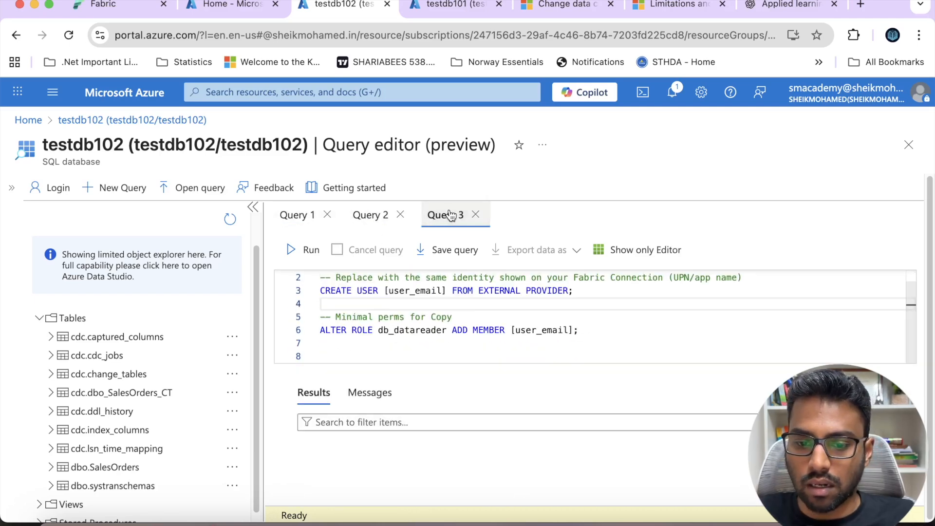
Query the top 1000 rows of dbo.SalesOrders in testdb102 and look through the returned rows.
click(232, 467)
click(284, 404)
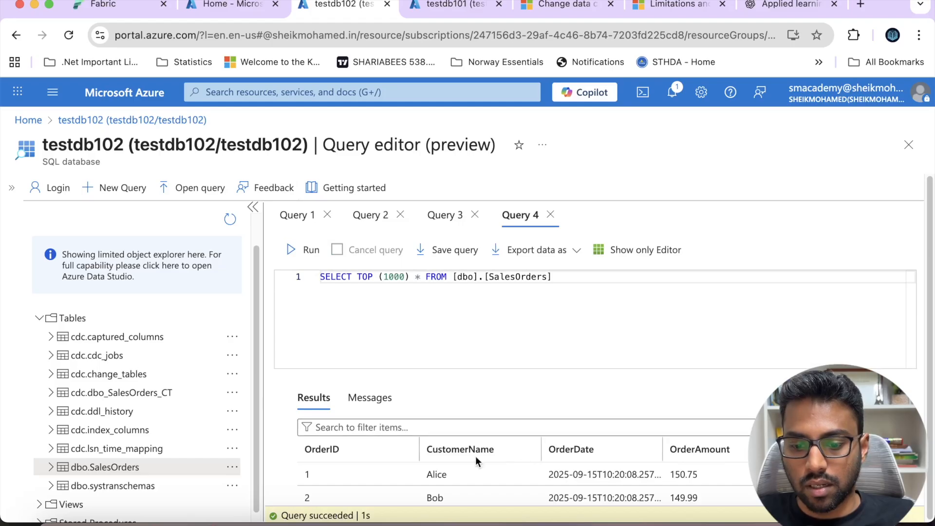
scroll(593, 478, down, 3)
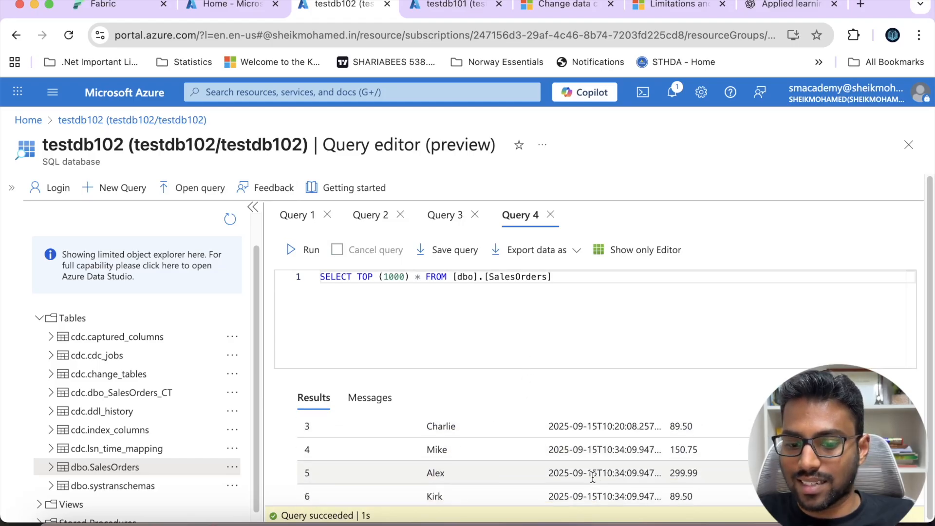
scroll(591, 477, up, 3)
scroll(579, 480, down, 1)
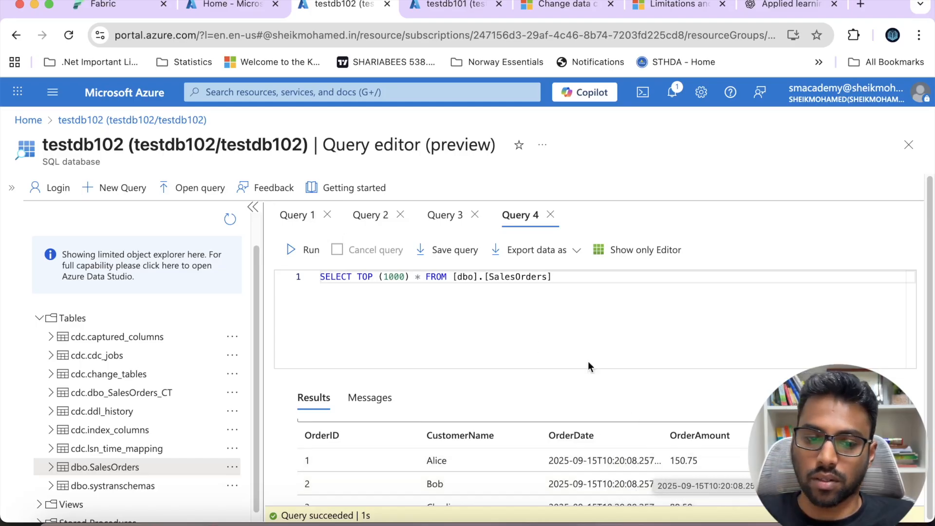
Switch to Fabric, open copyjob_cdc to view its source and destination, and check its recent run history.
click(117, 11)
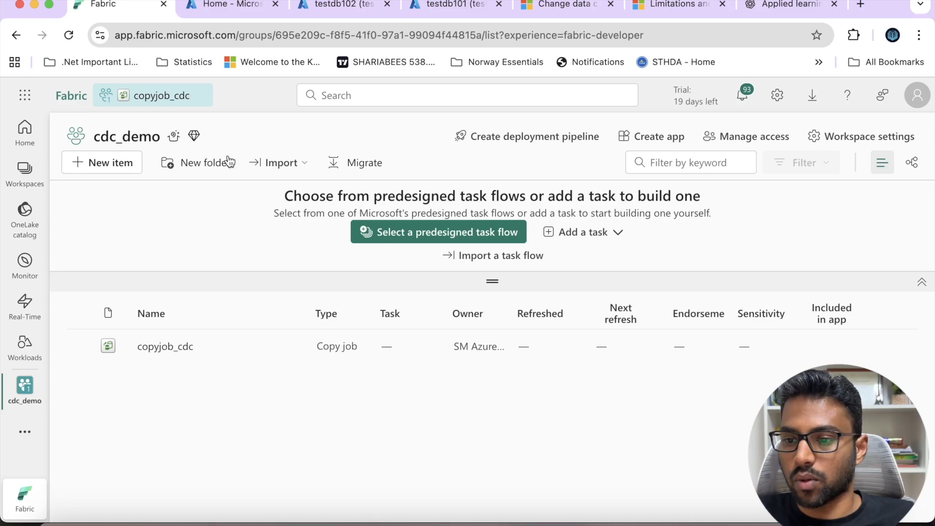
click(166, 347)
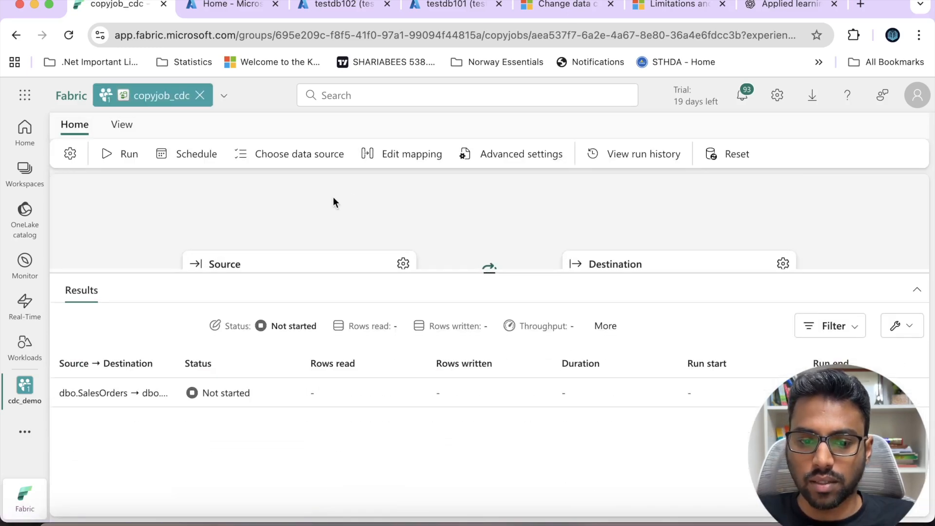
drag(488, 270, 493, 352)
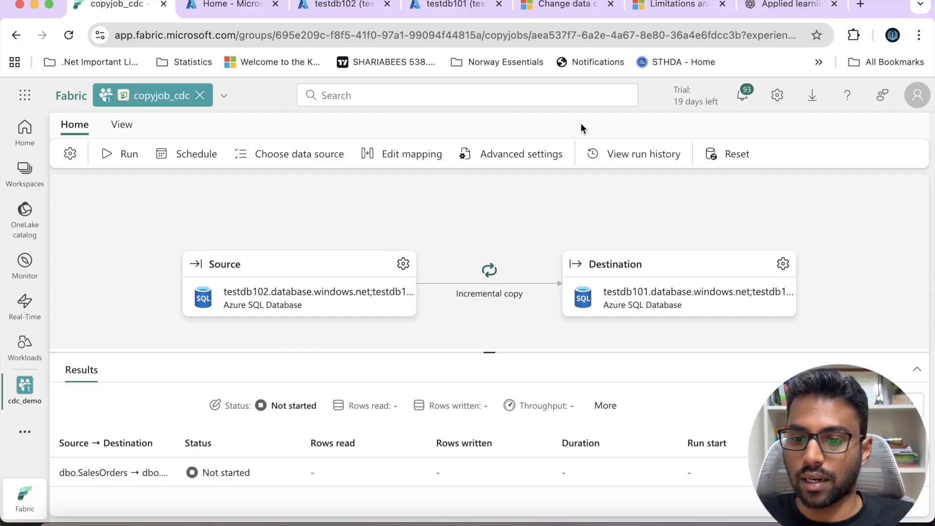
click(629, 155)
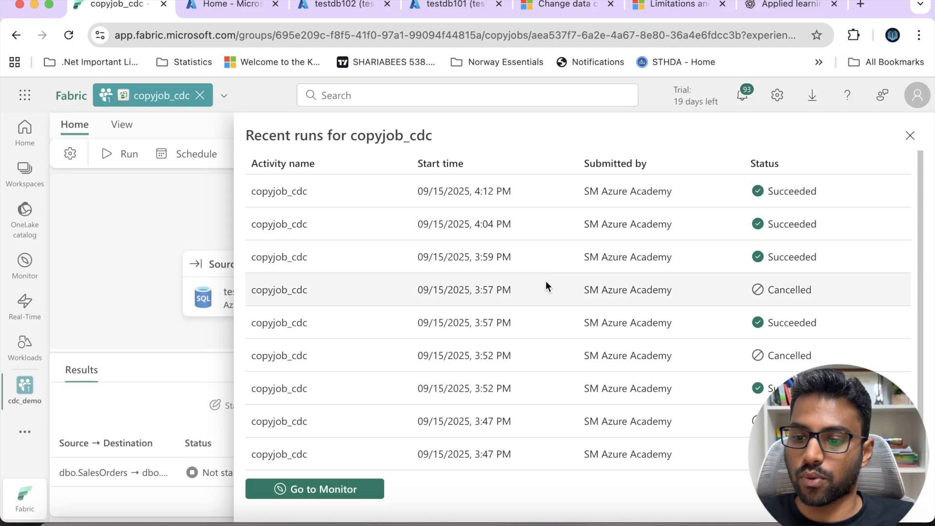
click(910, 138)
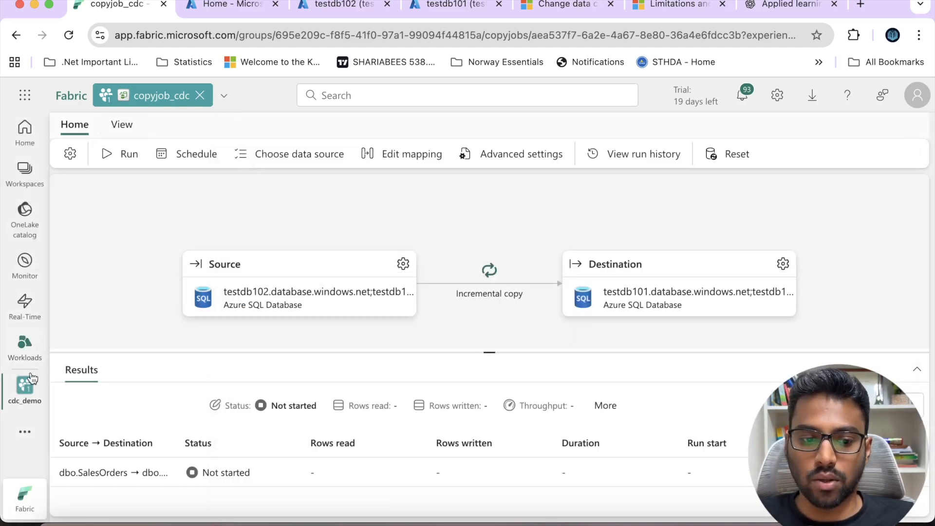
Leave the copyjob_cdc item and open the cdc_demo workspace from the list of workspaces.
click(25, 131)
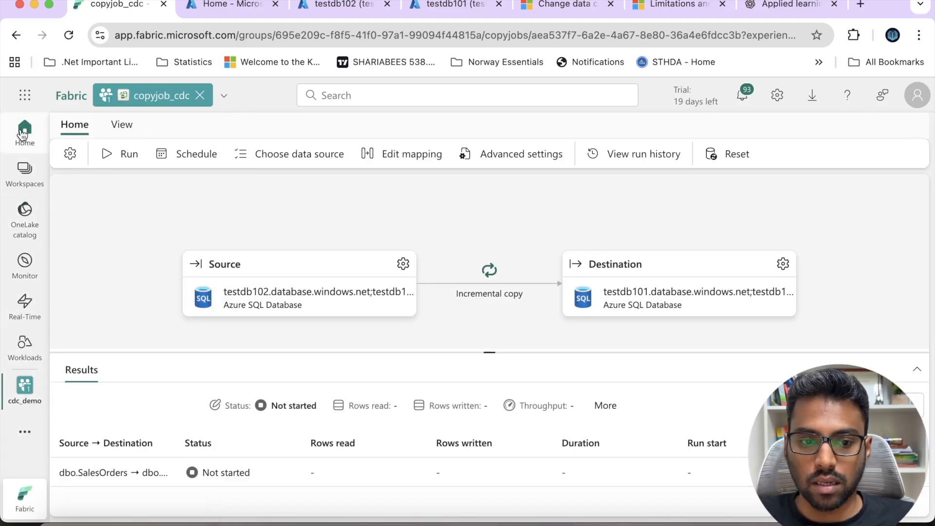
scroll(198, 350, down, 10)
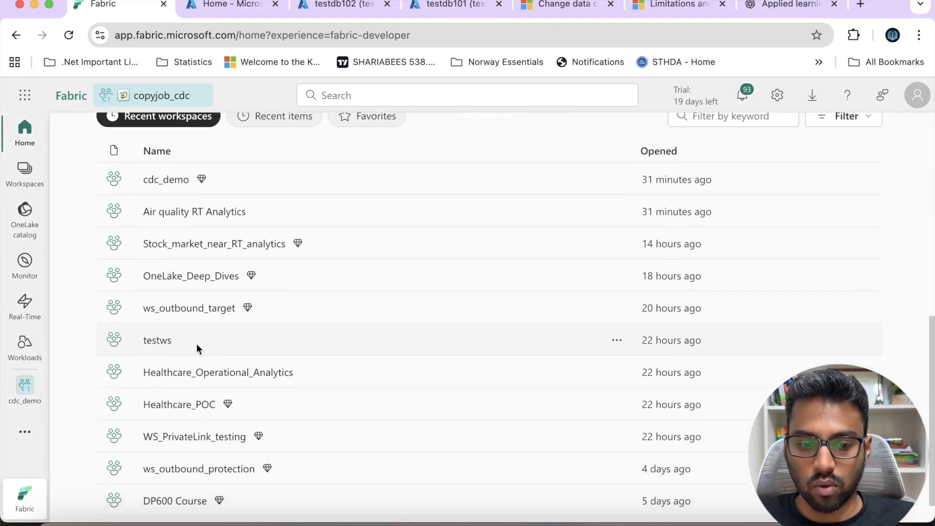
click(28, 186)
scroll(134, 317, down, 1)
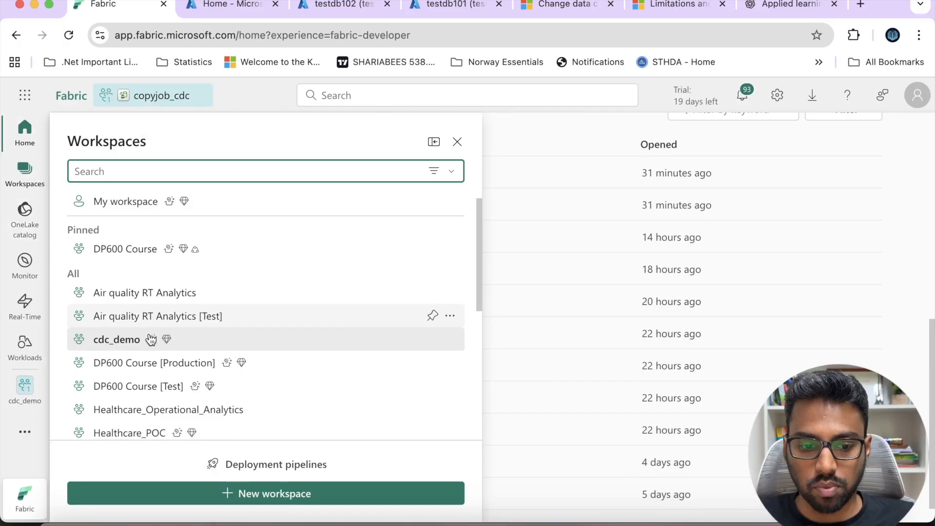
click(132, 337)
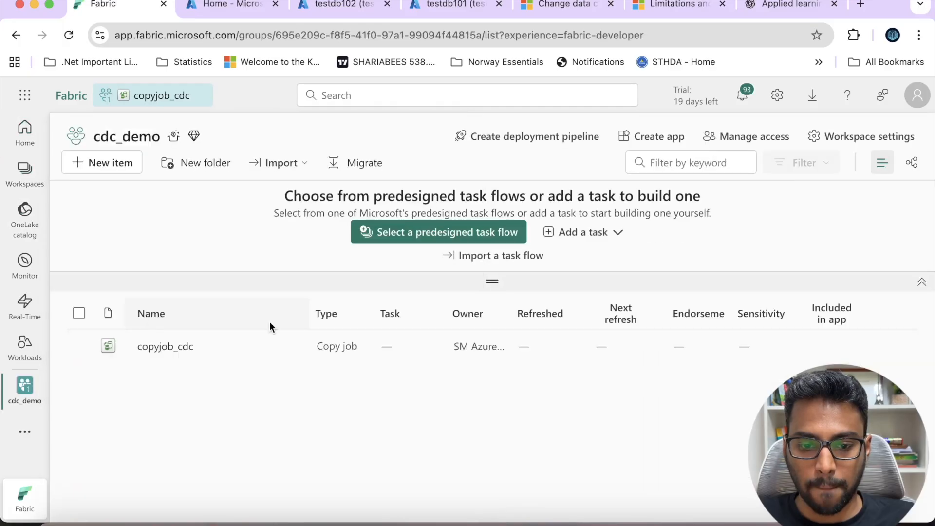
Create a new Copy job item named copyjob_test in the cdc_demo workspace.
click(132, 164)
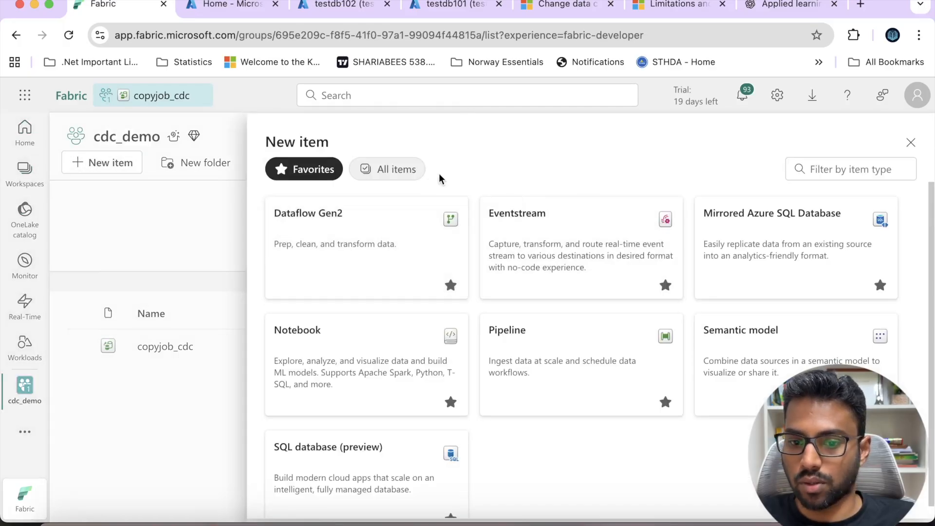
click(401, 171)
click(899, 172)
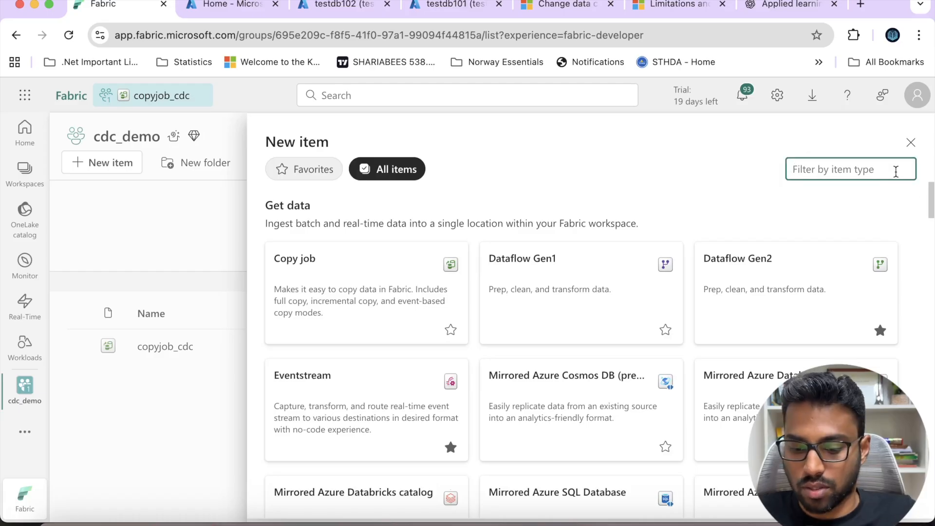
text(copy)
click(321, 331)
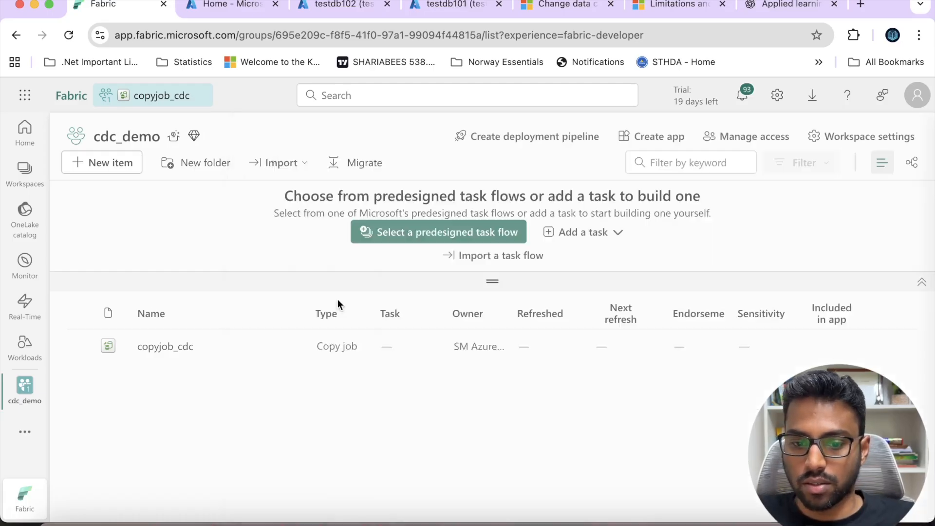
double_click(389, 275)
text(copyjob_test)
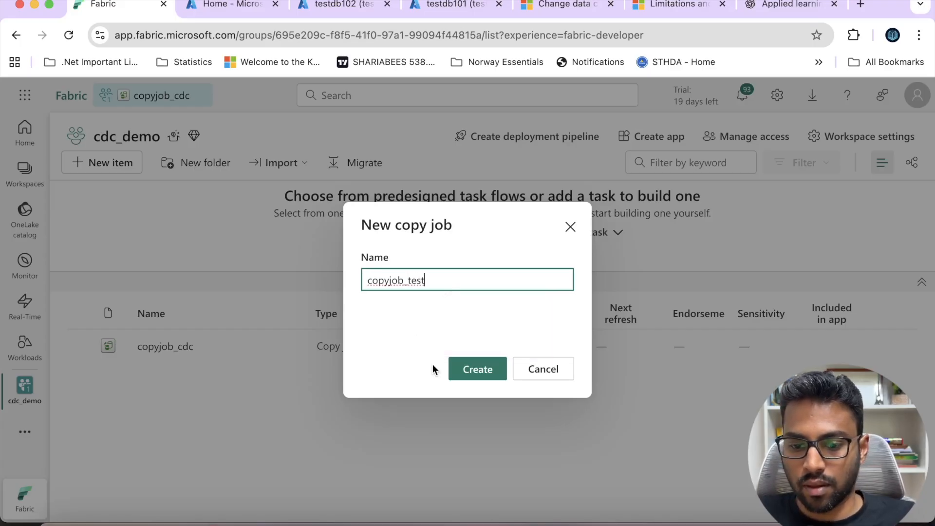
click(474, 369)
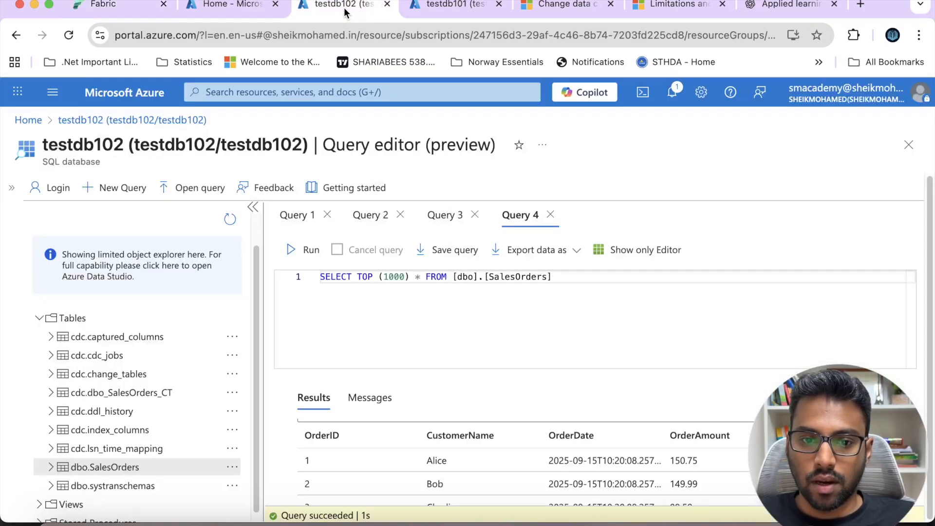
Switch to the Azure portal home page and open the overview of the testdb101 SQL database.
click(346, 11)
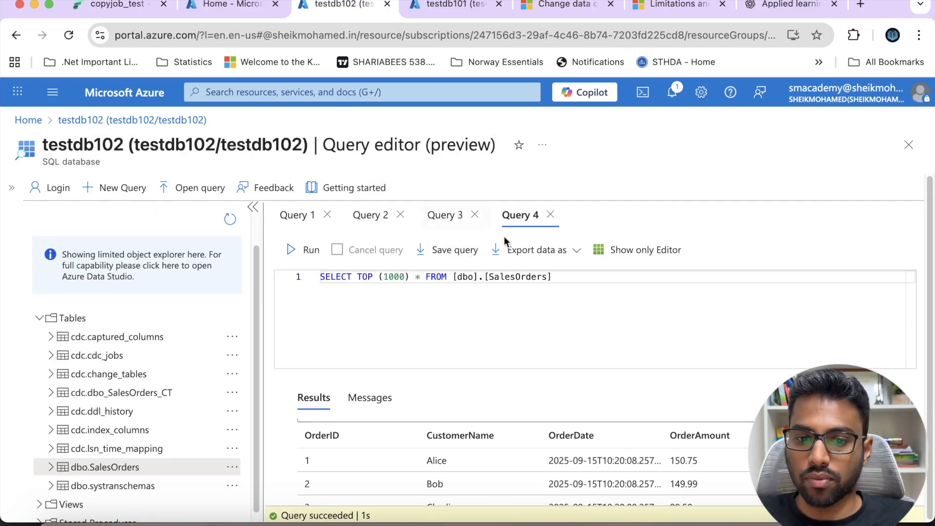
click(211, 6)
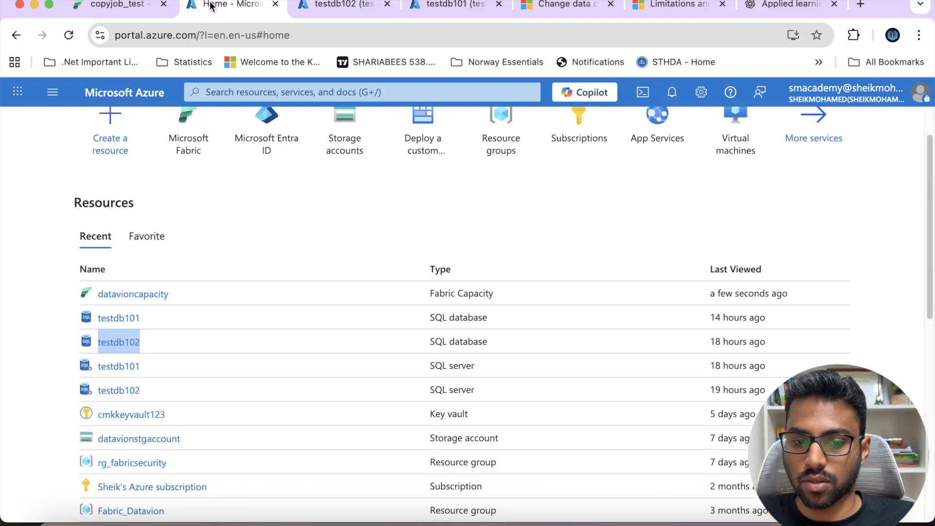
click(39, 371)
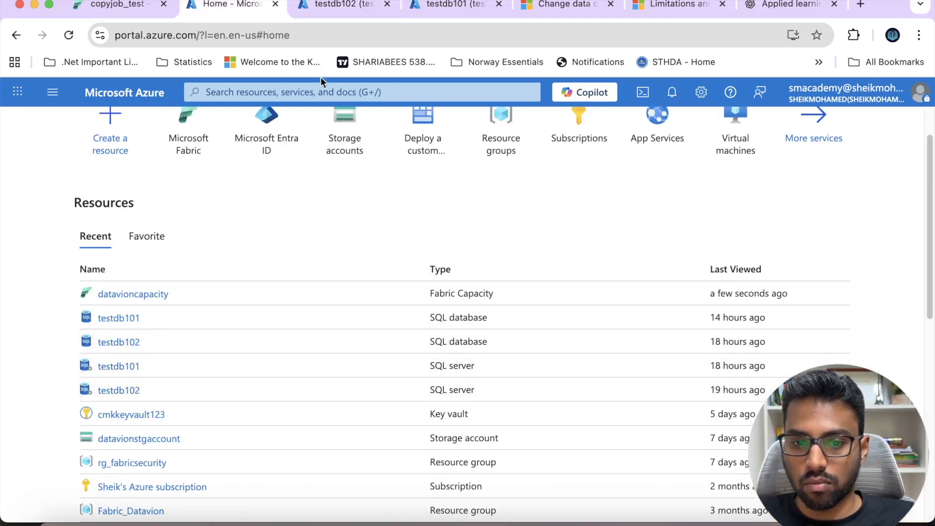
click(335, 6)
click(237, 4)
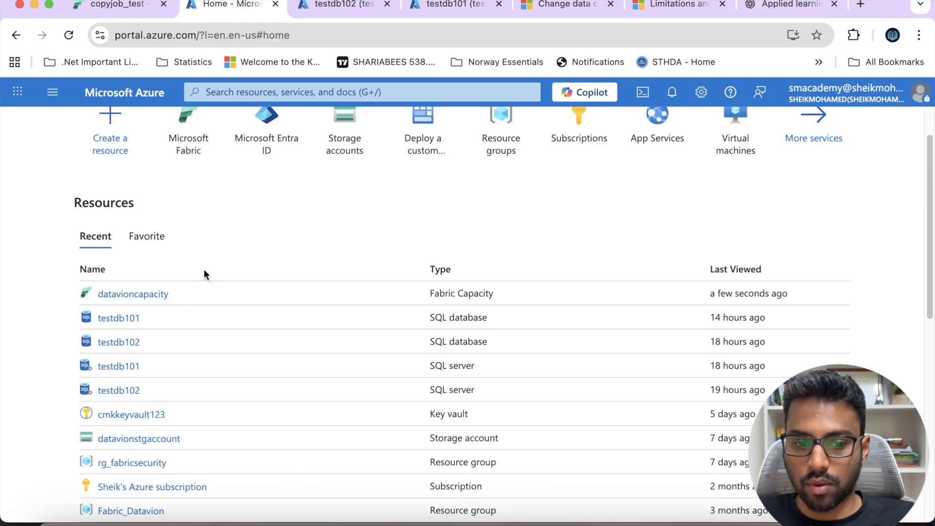
right_click(130, 319)
click(115, 320)
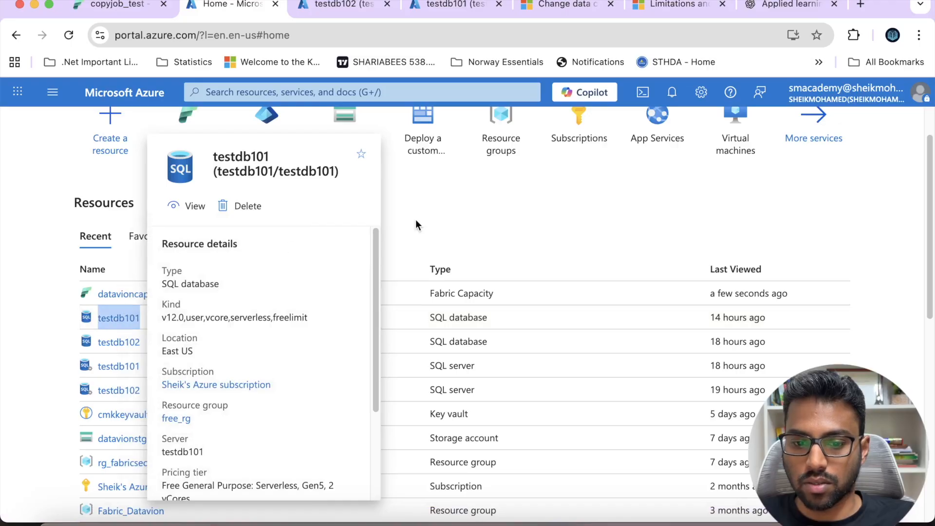
click(115, 321)
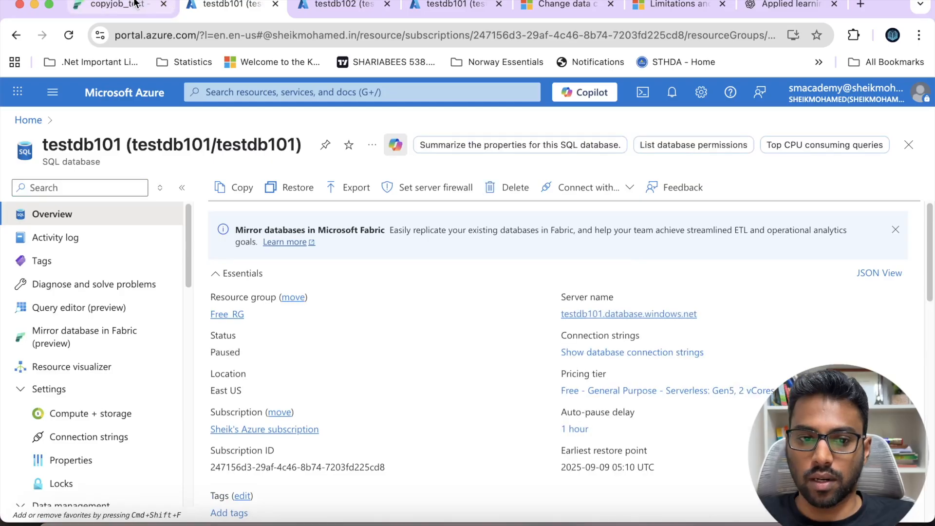
Return to copyjob_test in Fabric and choose Azure SQL database as its data source.
click(136, 4)
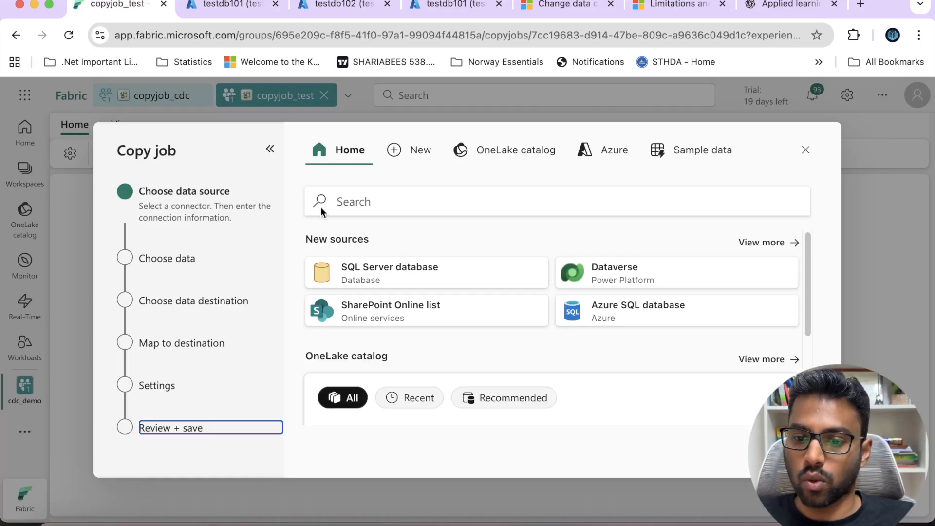
click(632, 314)
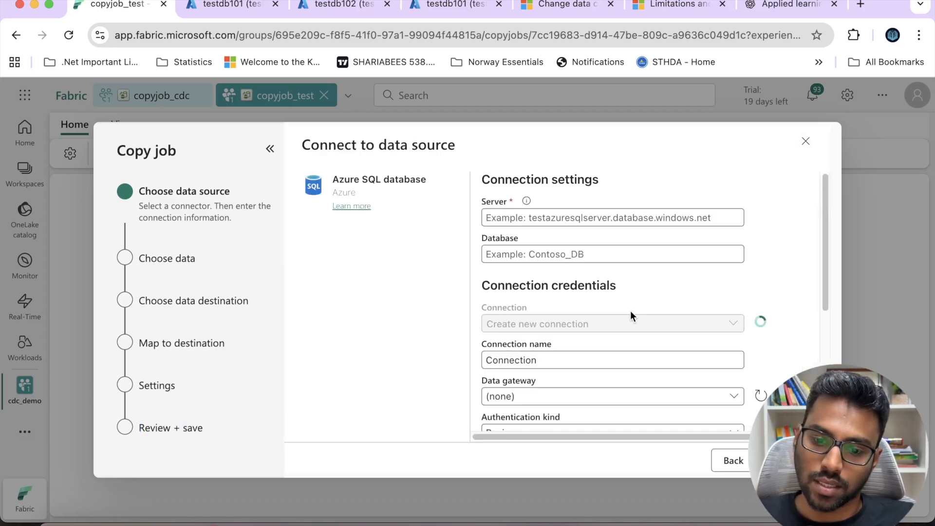
click(504, 219)
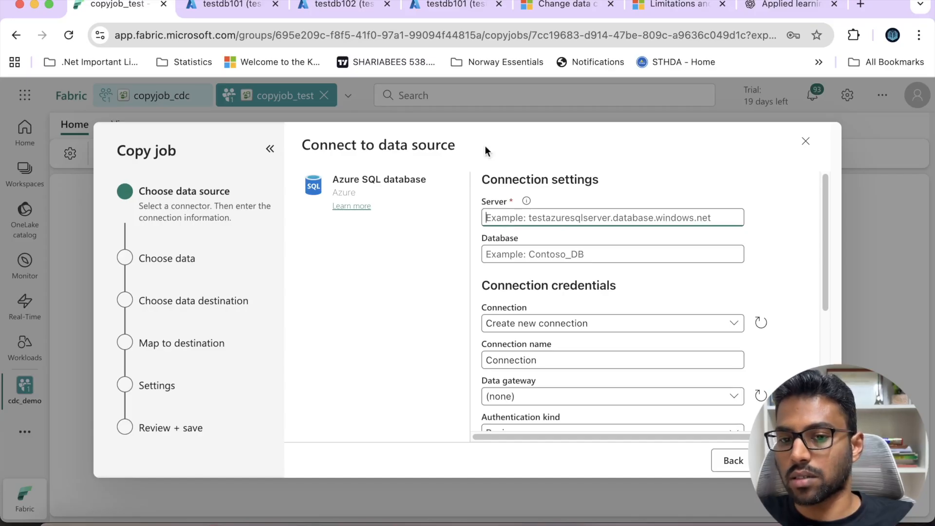
Copy the testdb101 server name from its Azure portal overview and paste it as the server in Fabric's copyjob_test connection settings.
click(229, 5)
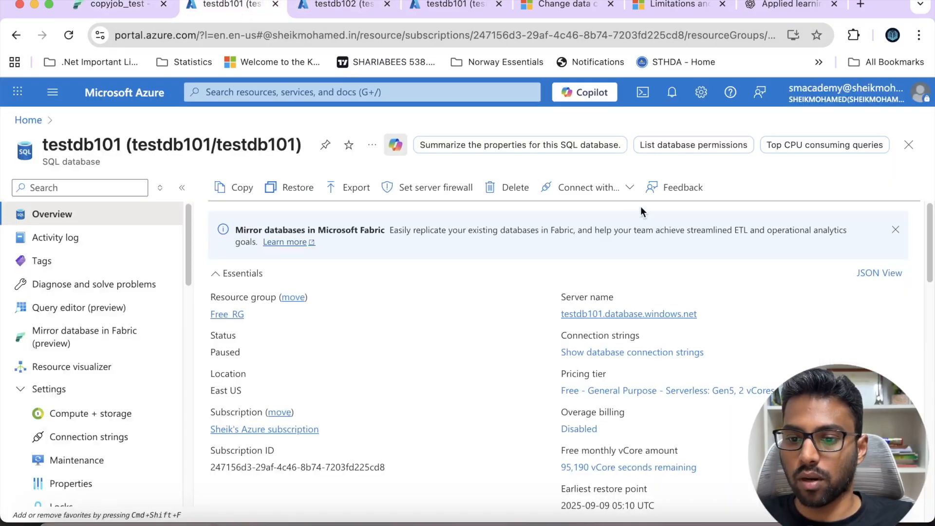
click(704, 315)
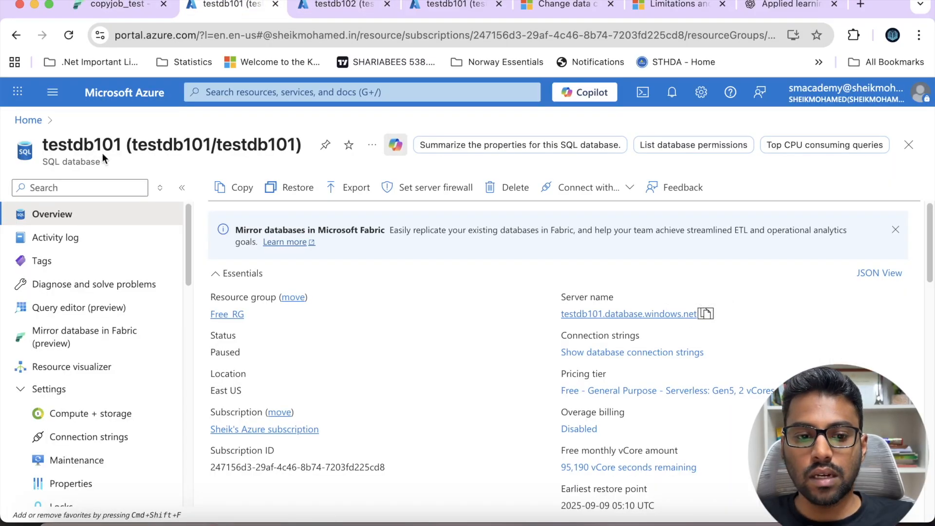
click(128, 5)
click(520, 220)
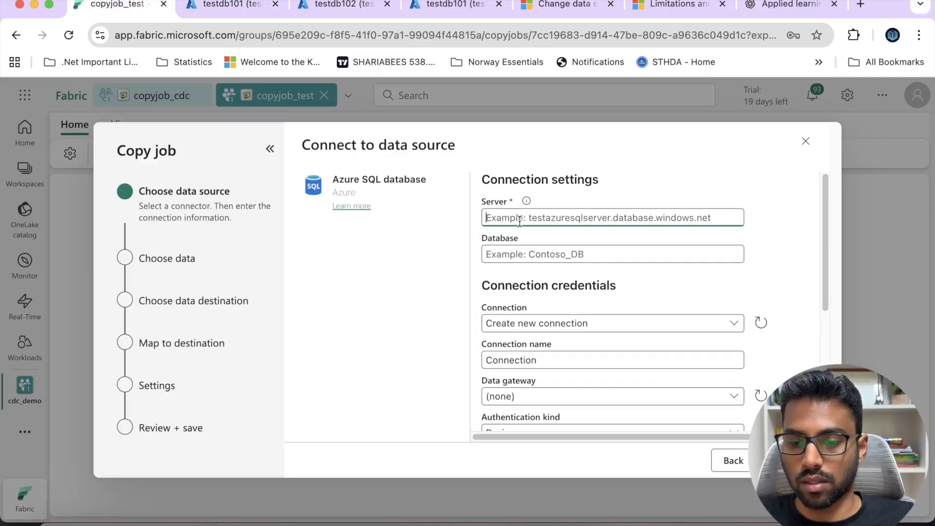
key(super+v)
Set the source database to testdb102 and change the server to testdb102.database.windows.net.
click(562, 254)
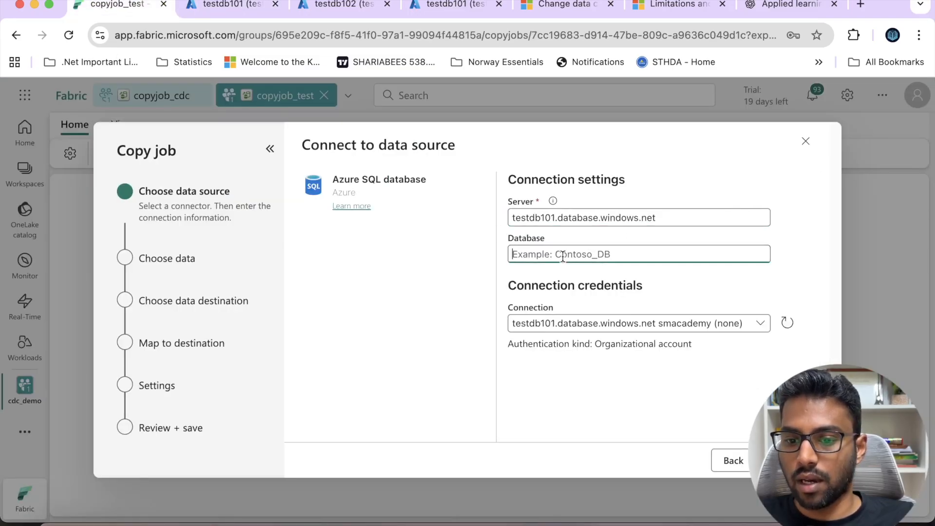
text(testdb10)
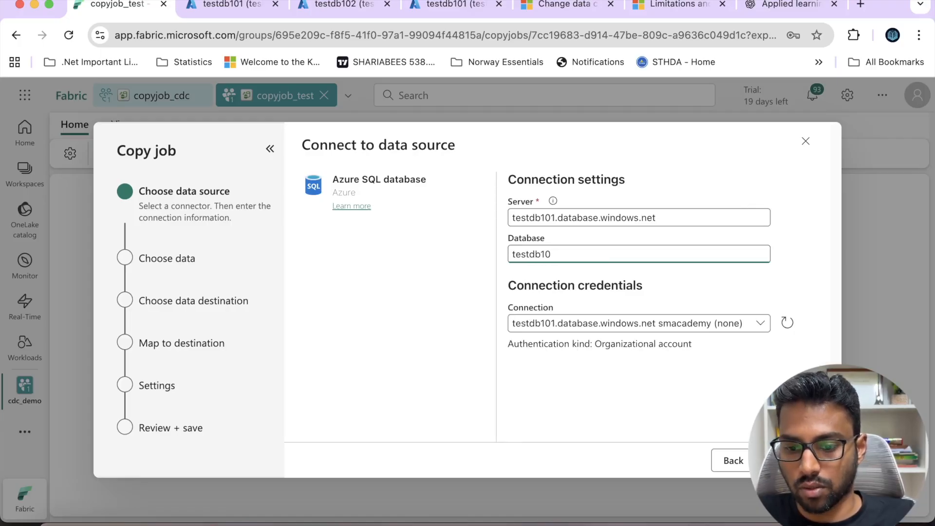
text(2)
click(555, 217)
key(BackSpace)
text(2)
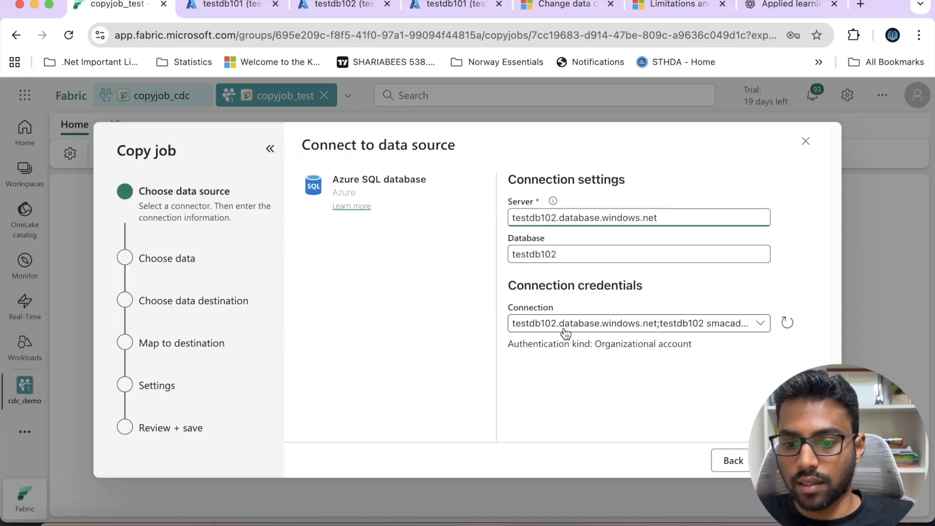
Choose to create a new connection for testdb102 with Organizational account as the authentication kind.
click(743, 327)
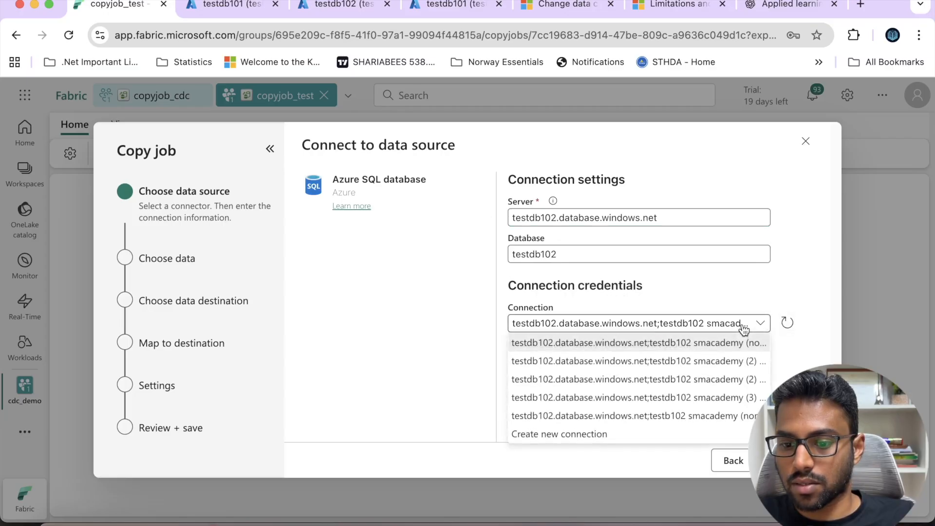
click(605, 434)
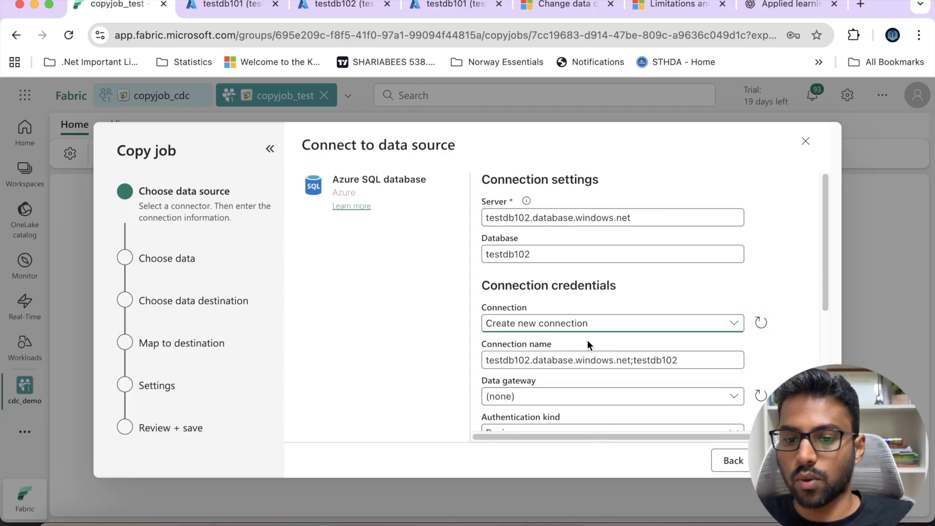
scroll(587, 340, down, 5)
scroll(588, 340, up, 2)
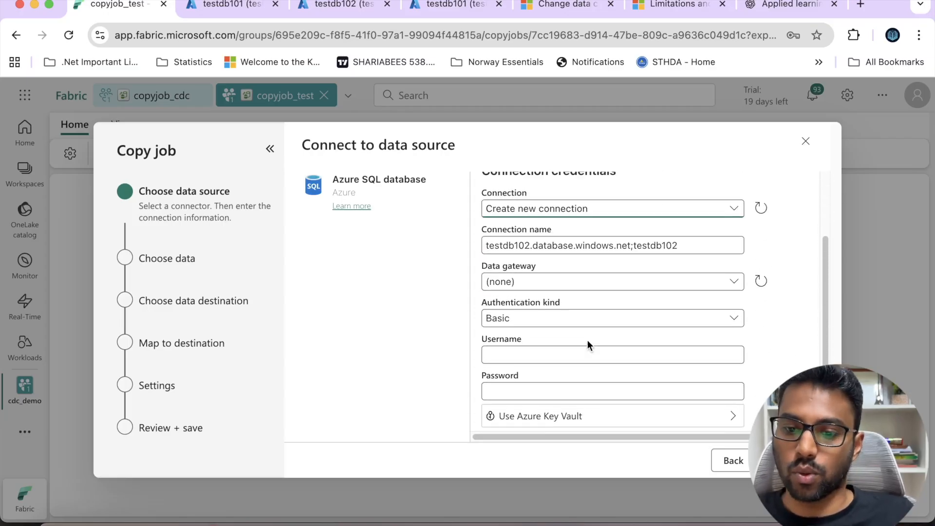
click(564, 323)
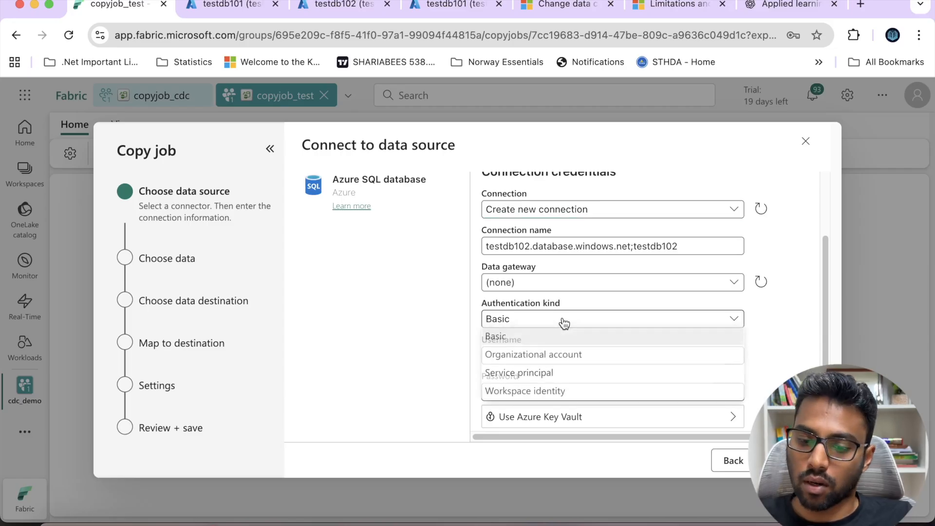
click(545, 359)
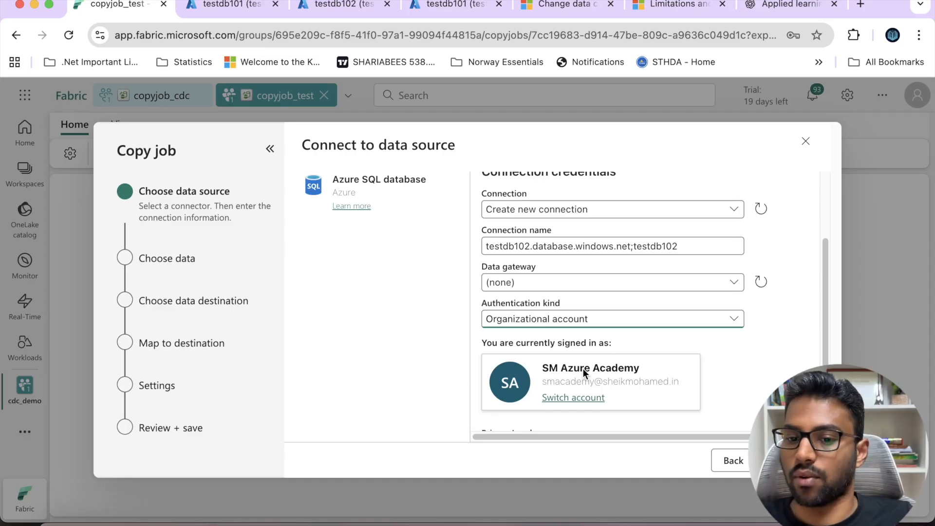
Set the new connection's privacy level to Organizational.
scroll(626, 361, down, 3)
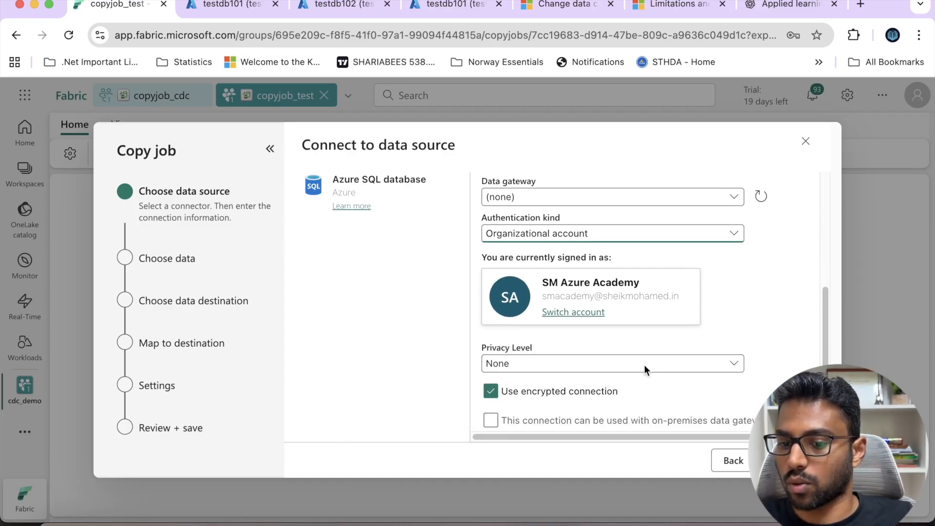
click(560, 369)
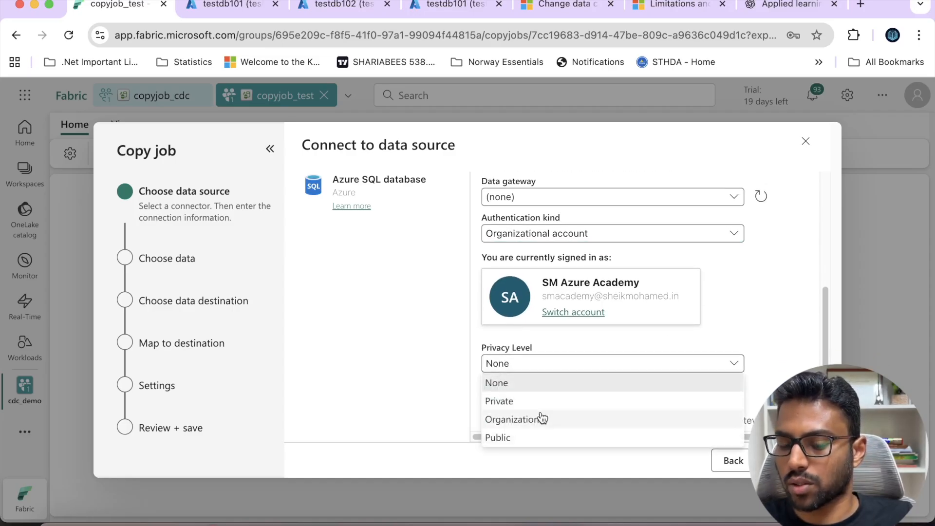
click(790, 306)
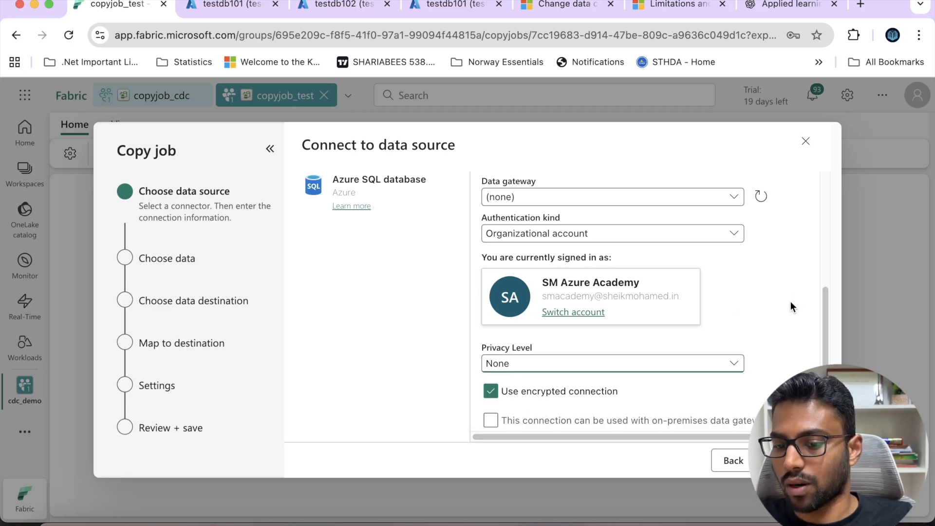
click(603, 373)
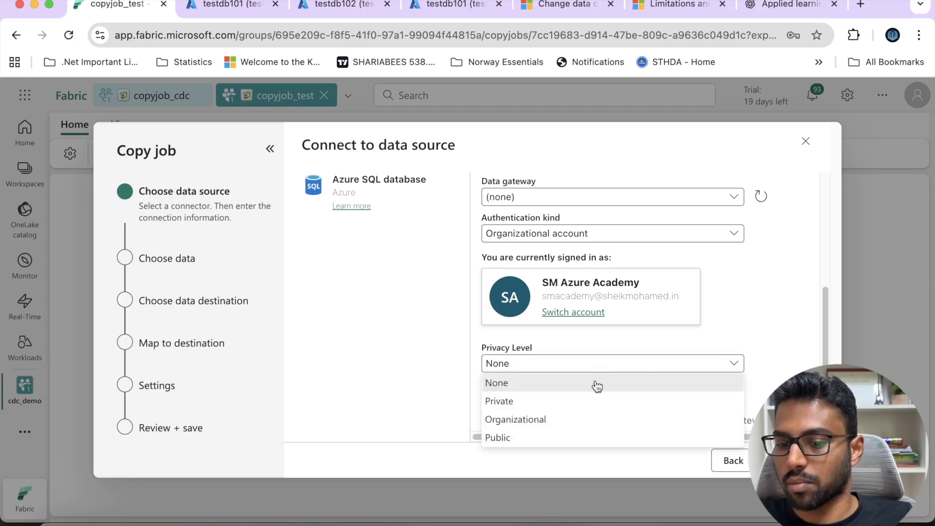
click(599, 418)
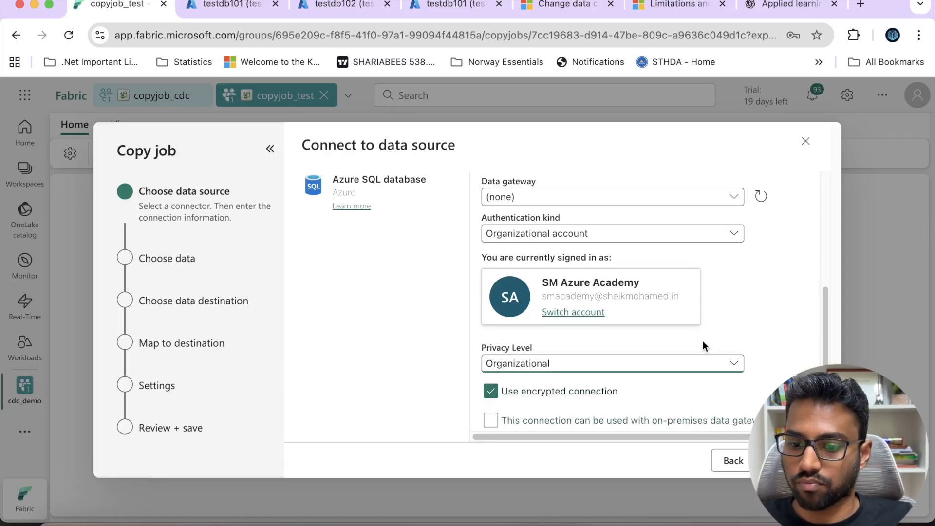
scroll(680, 238, up, 3)
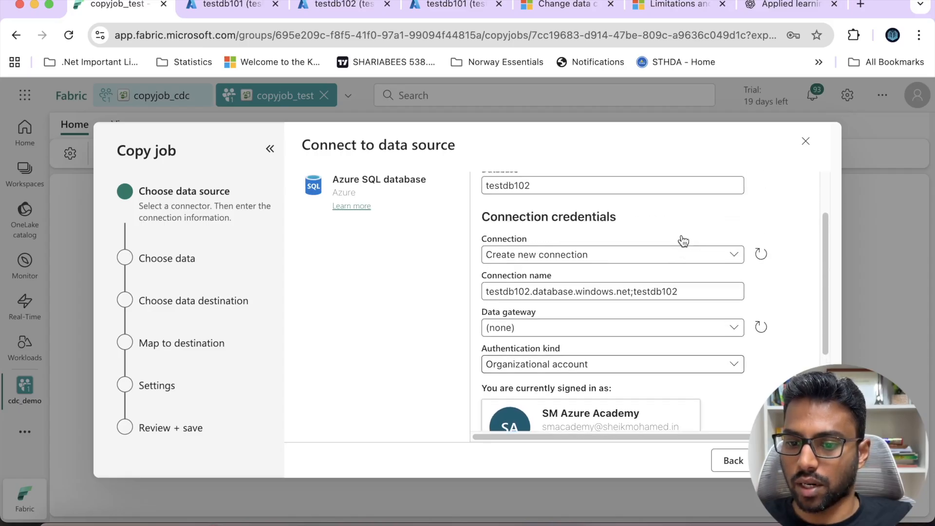
Select the existing testdb102.database.windows.net;testb102 connection, leave the testdb101 page in the Azure portal, and continue to the table selection in Fabric.
click(641, 292)
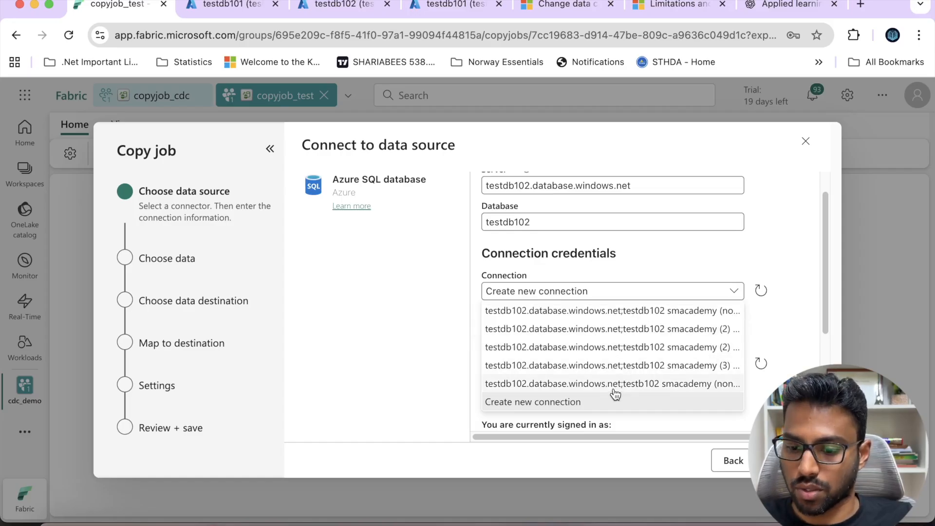
click(699, 385)
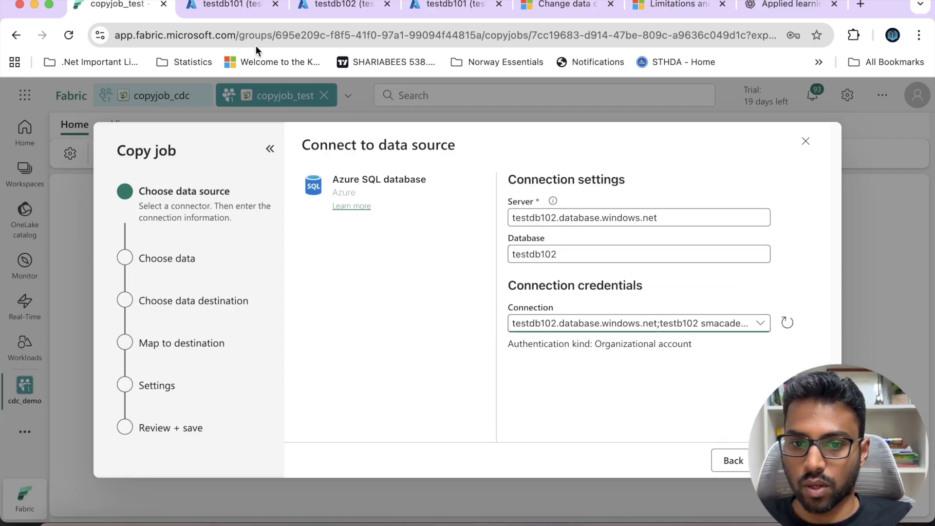
click(248, 10)
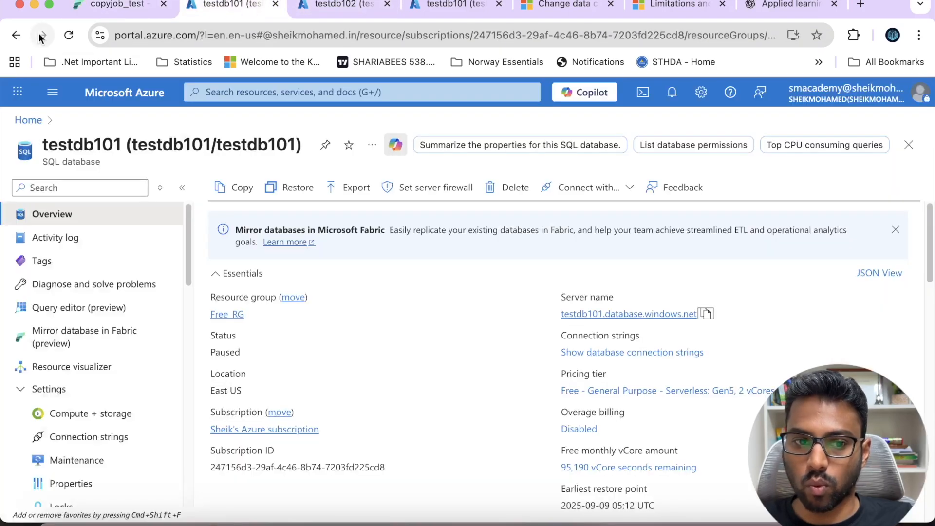
click(16, 35)
click(94, 15)
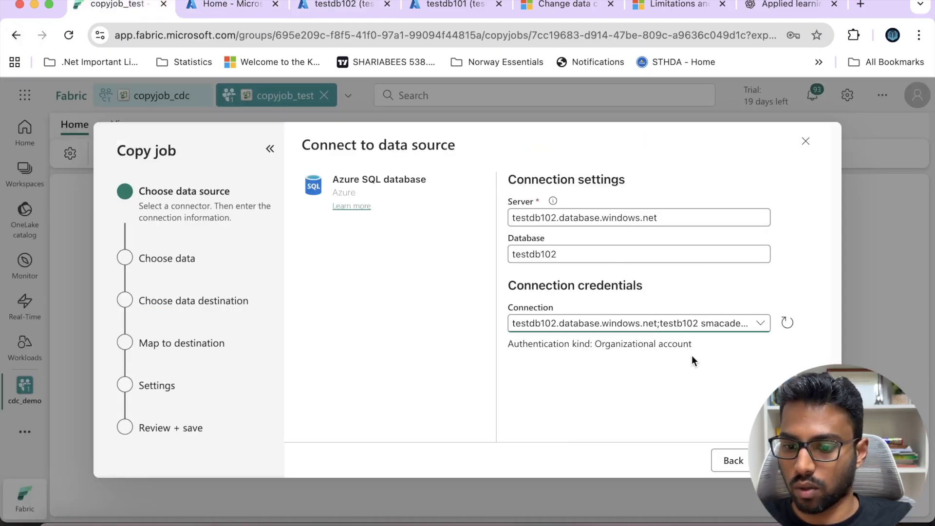
click(779, 461)
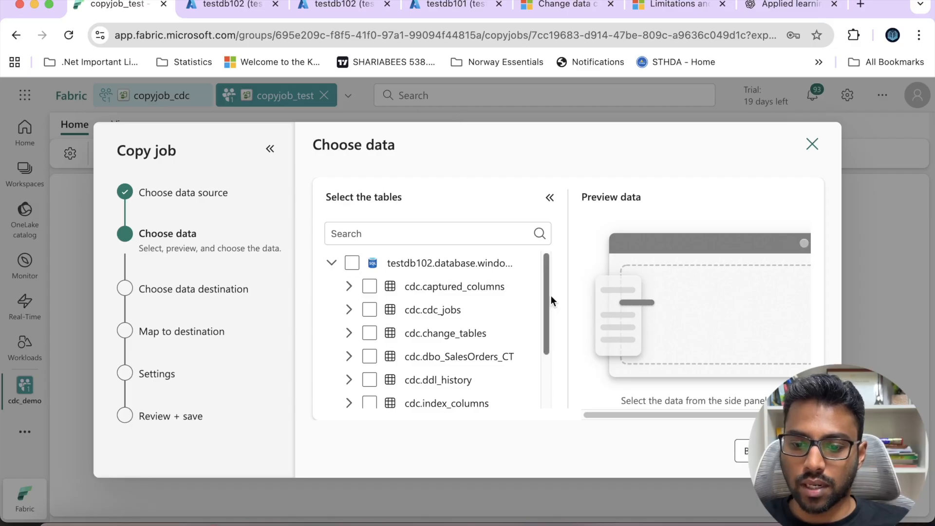
Select the dbo.SalesOrders table as the data to copy and check its CDC indicator.
drag(548, 289, 553, 338)
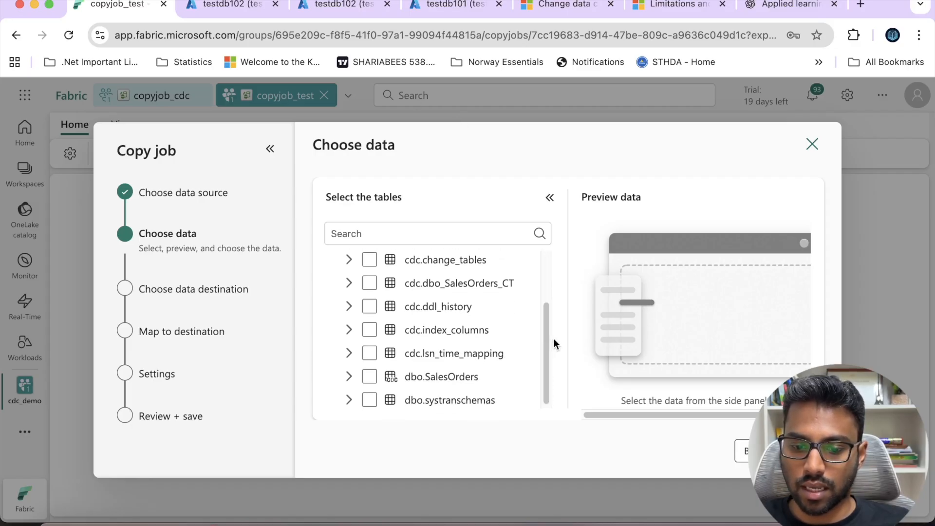
click(370, 381)
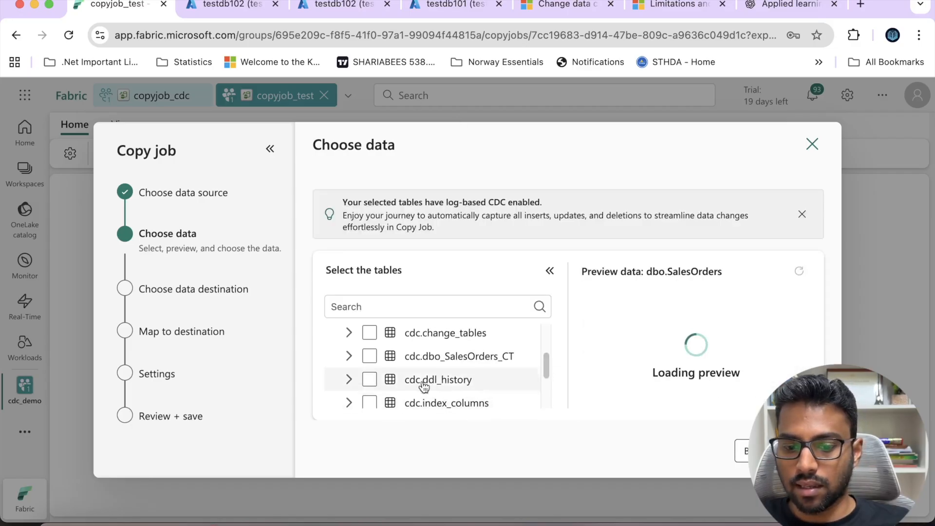
drag(545, 362, 542, 390)
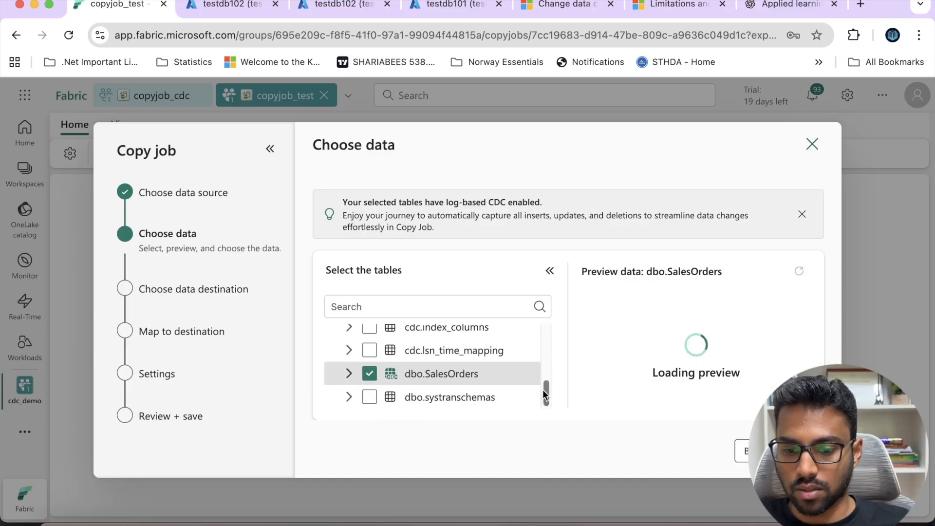
mouse_move(393, 384)
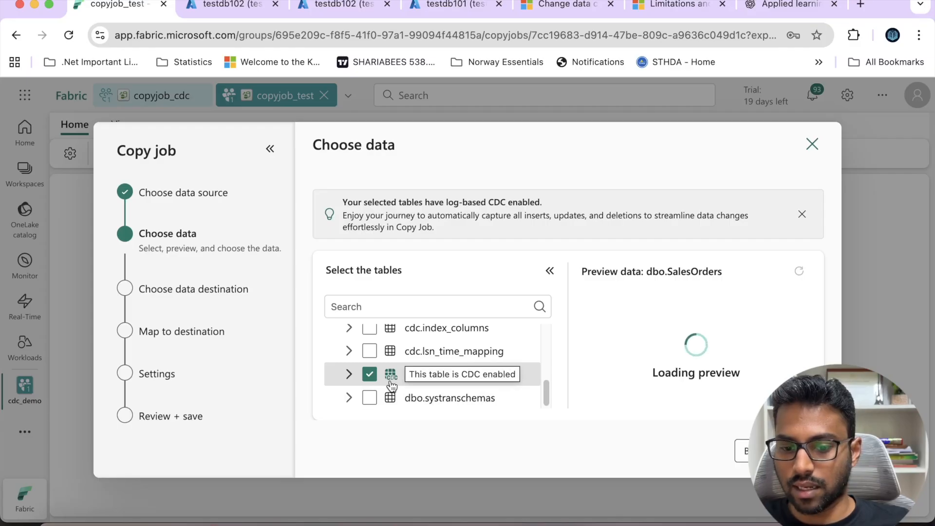
Highlight the sp_cdc_enable_table statement for SalesOrders in the Azure portal's testdb102 query editor, and return to copyjob_test in Fabric.
click(355, 7)
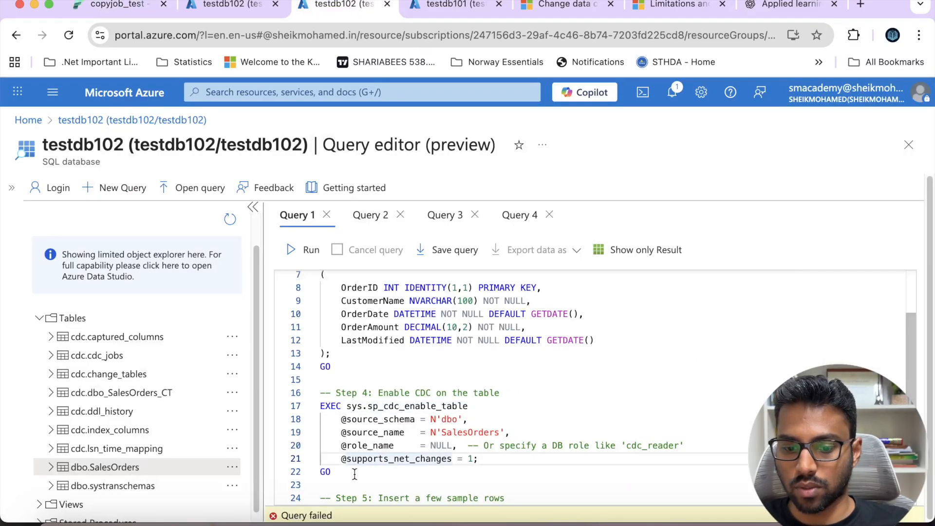
drag(333, 472, 326, 408)
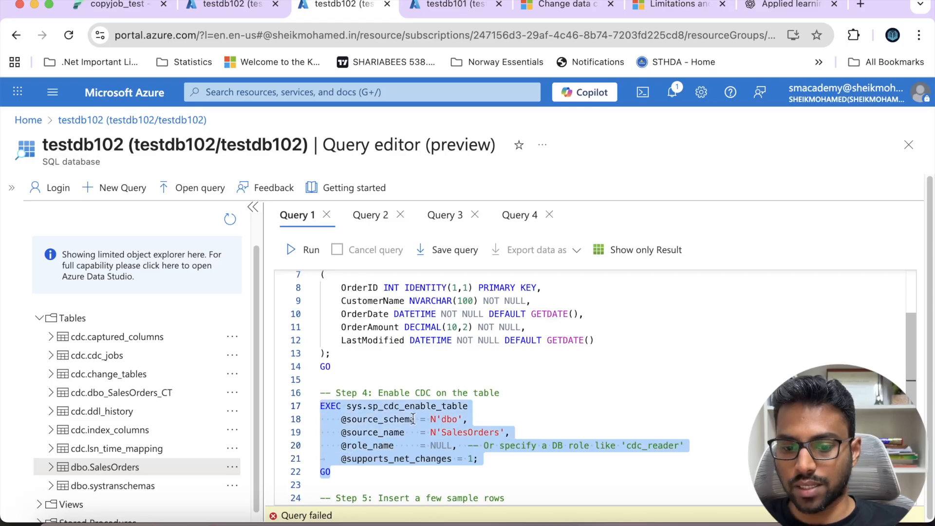
click(117, 6)
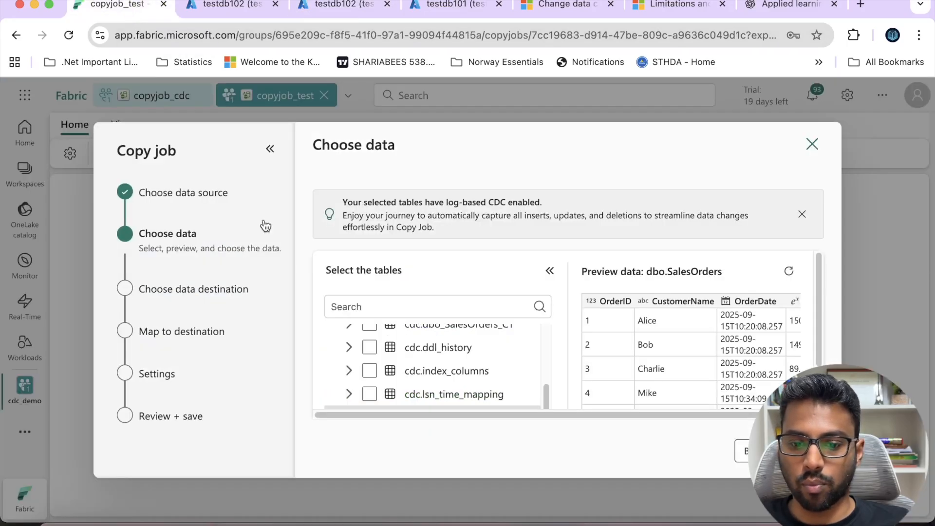
Examine the dbo.SalesOrders data preview and look through the cdc tables in the list of source tables.
drag(545, 394, 527, 425)
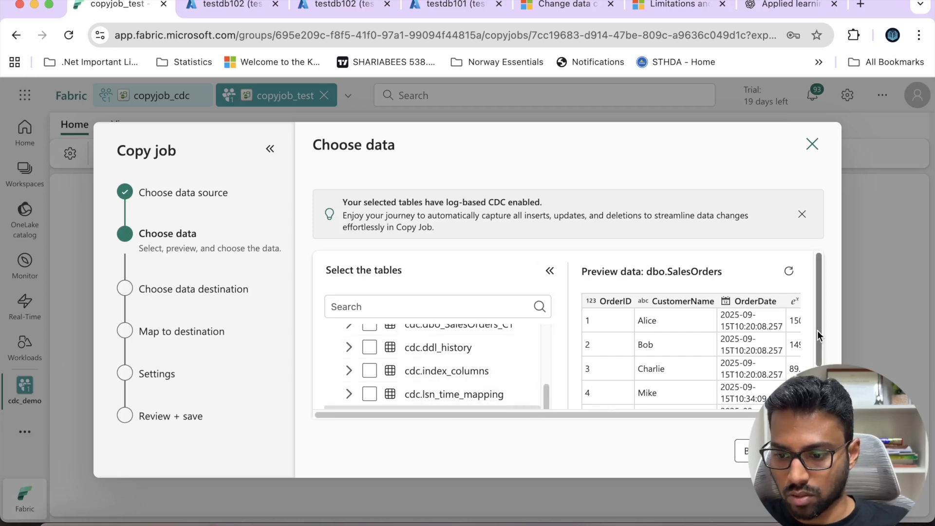
scroll(818, 336, down, 2)
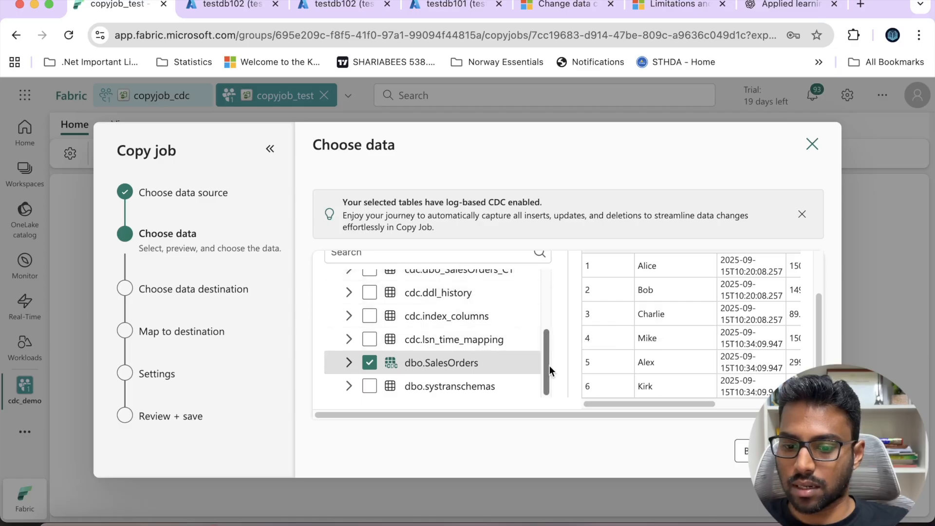
drag(547, 363, 549, 350)
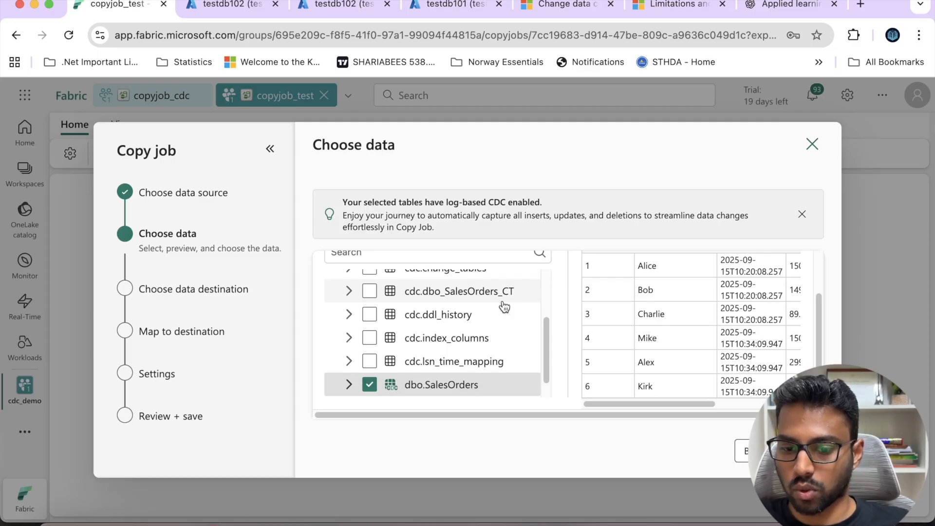
drag(545, 336, 544, 329)
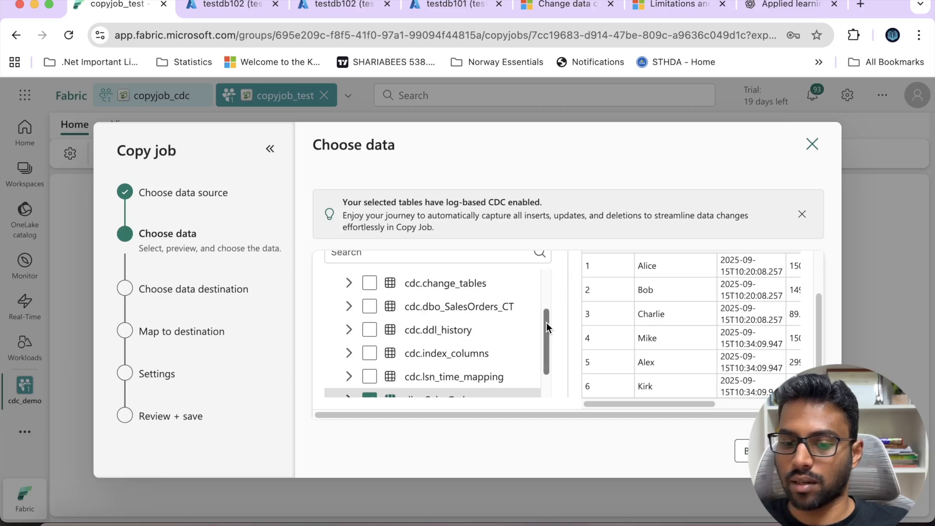
drag(546, 322, 544, 300)
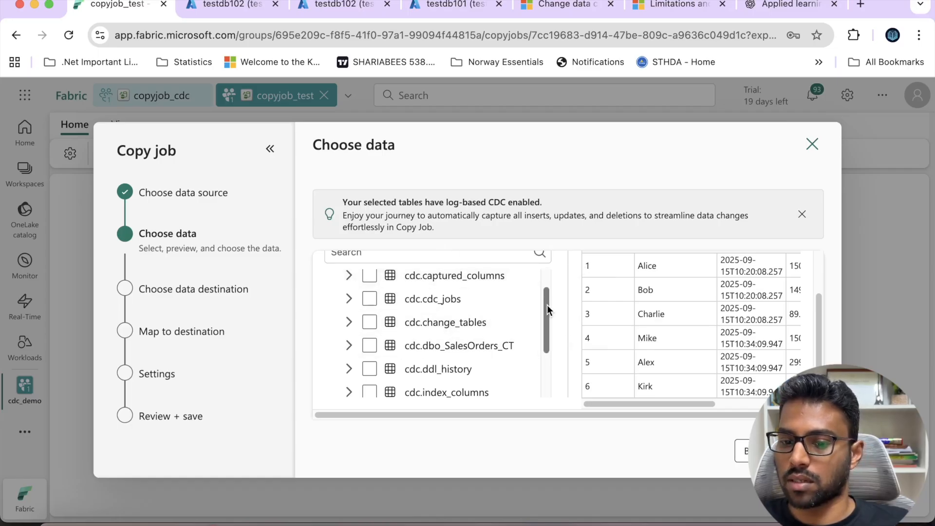
drag(547, 307, 440, 388)
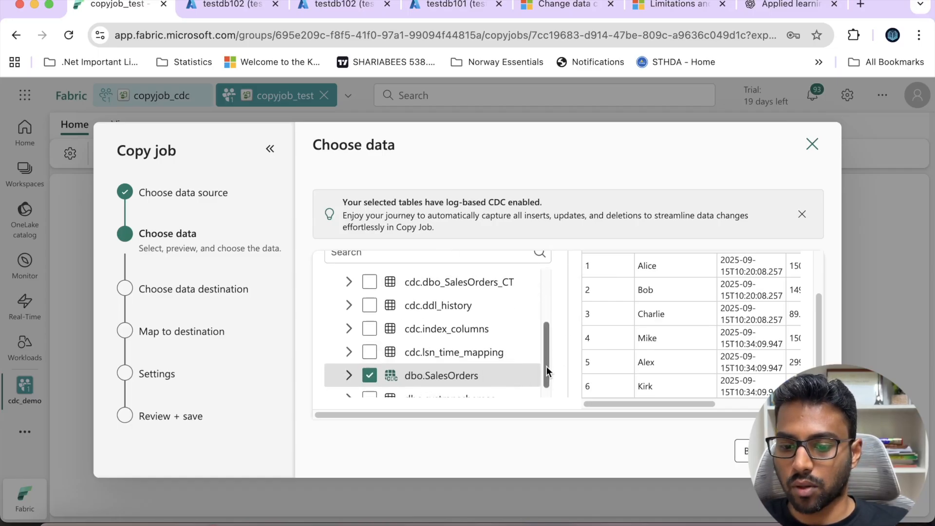
Proceed with dbo.SalesOrders as the data to copy and choose Azure SQL database as the destination type.
drag(546, 367, 546, 387)
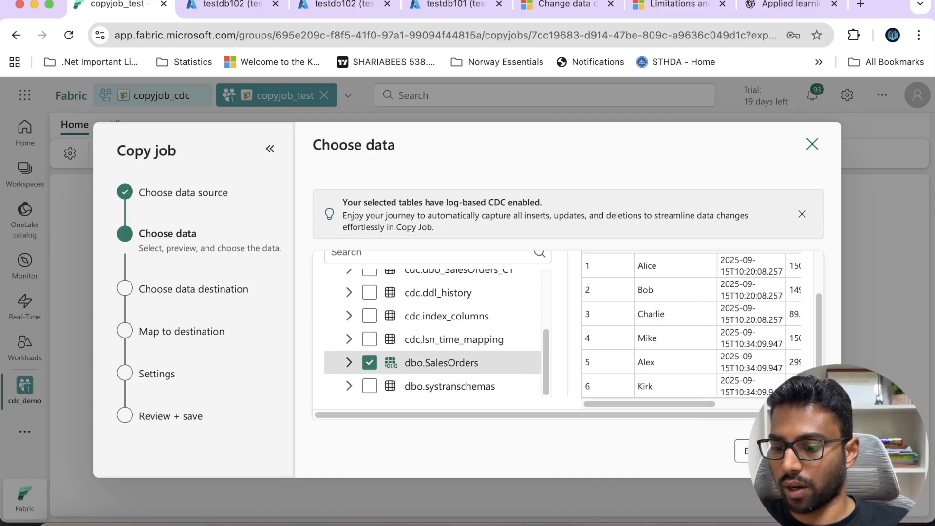
click(804, 450)
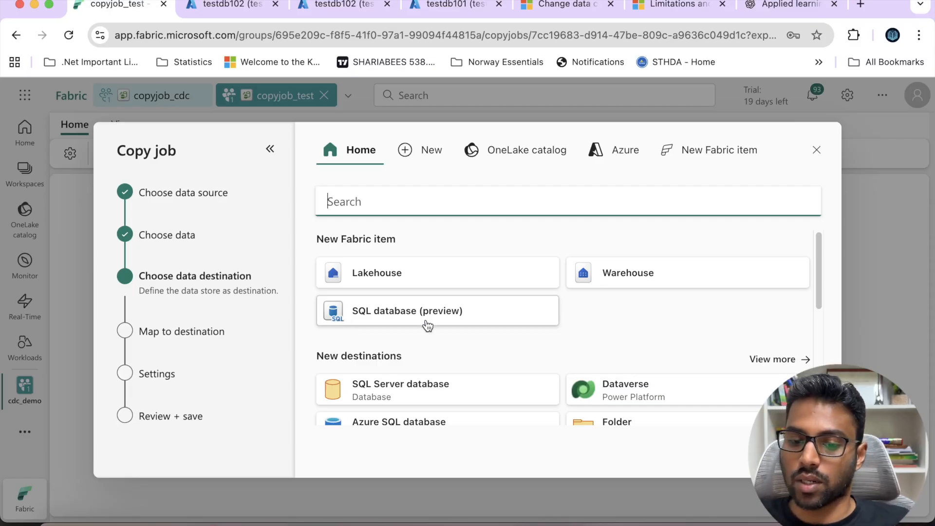
scroll(440, 387, down, 2)
click(428, 384)
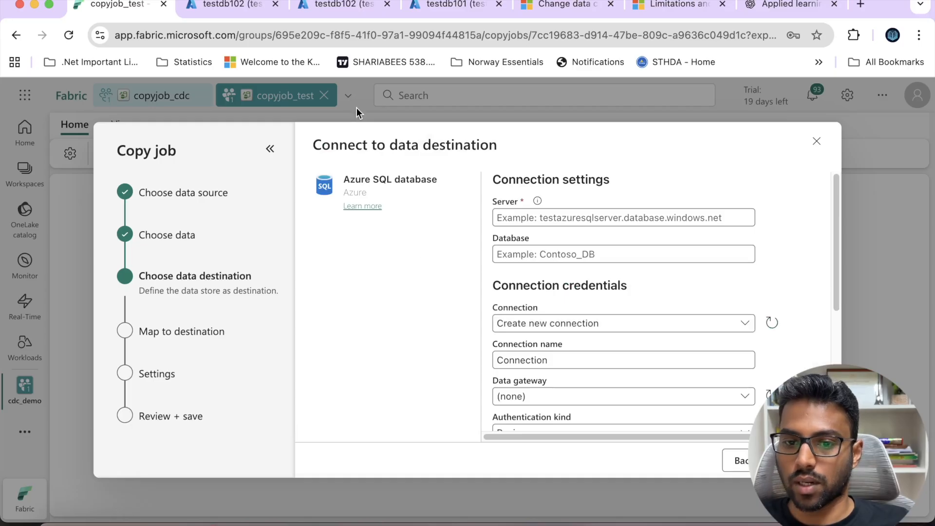
Highlight the testdb101 database name in the Azure portal's query editor, and open testdb101's overview from the recent resources.
click(448, 10)
double_click(83, 145)
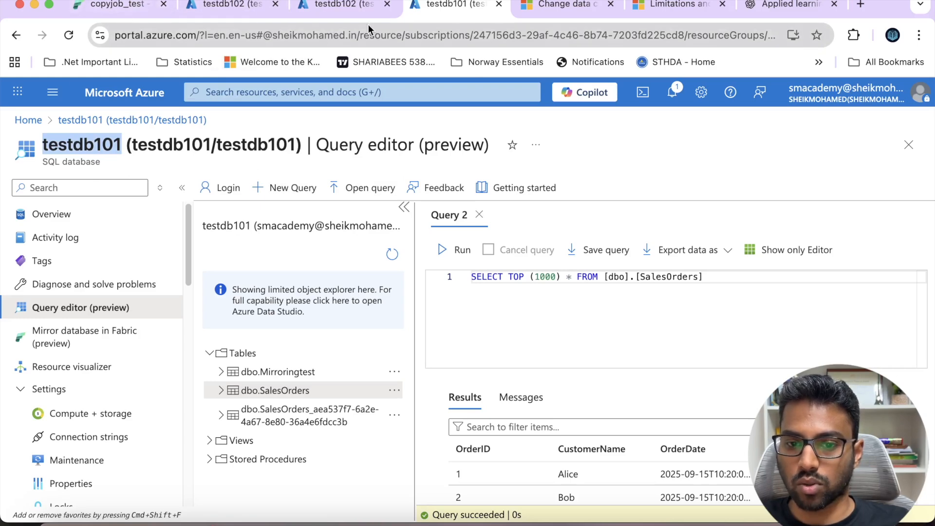
click(141, 12)
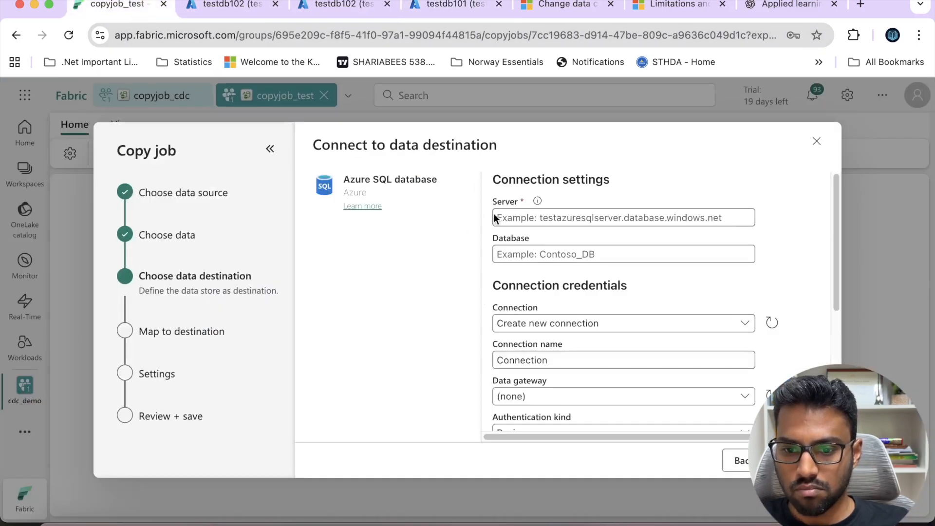
click(229, 5)
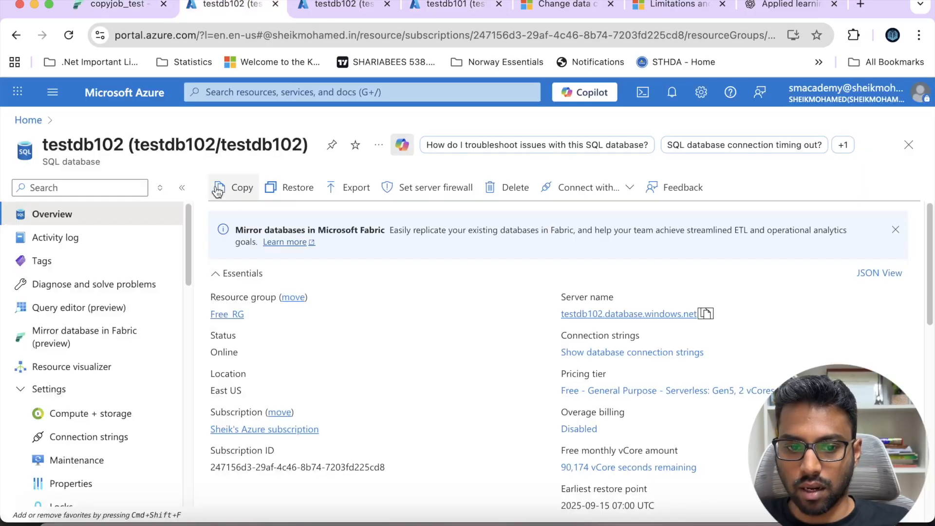
click(27, 120)
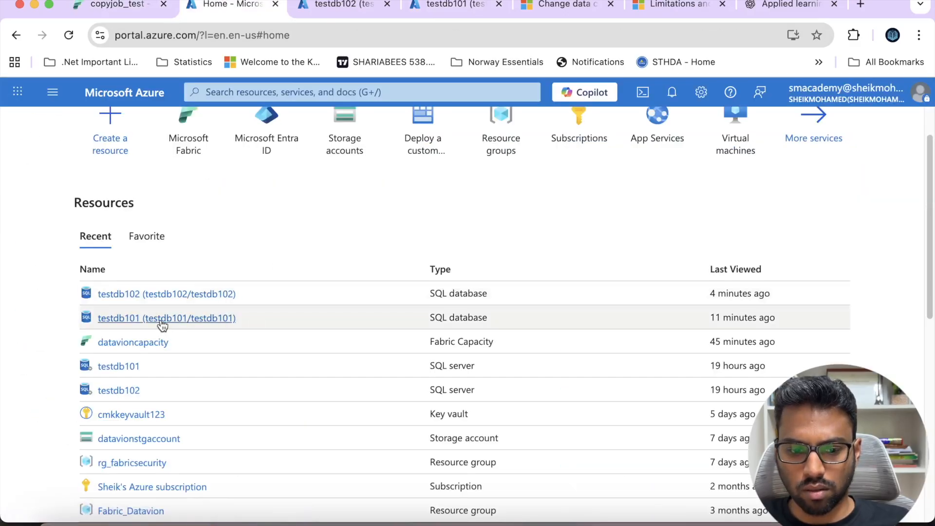
click(162, 318)
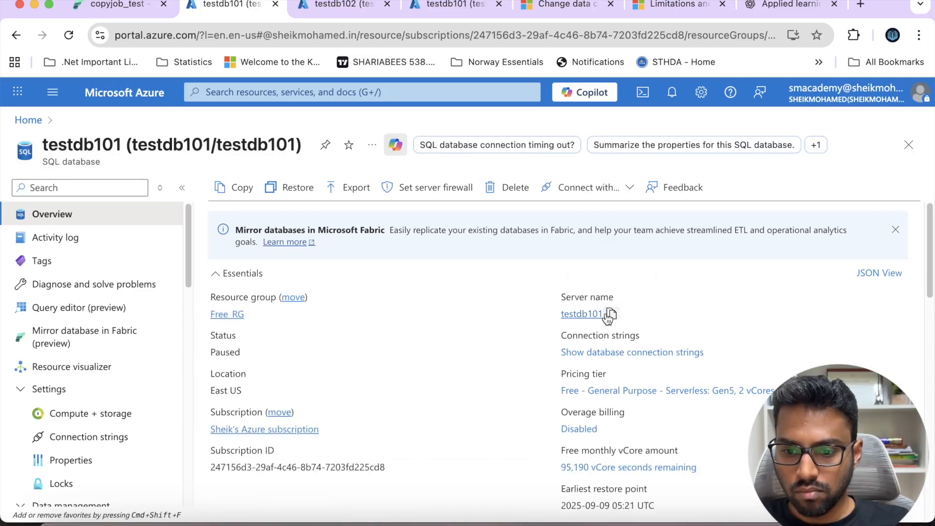
click(609, 314)
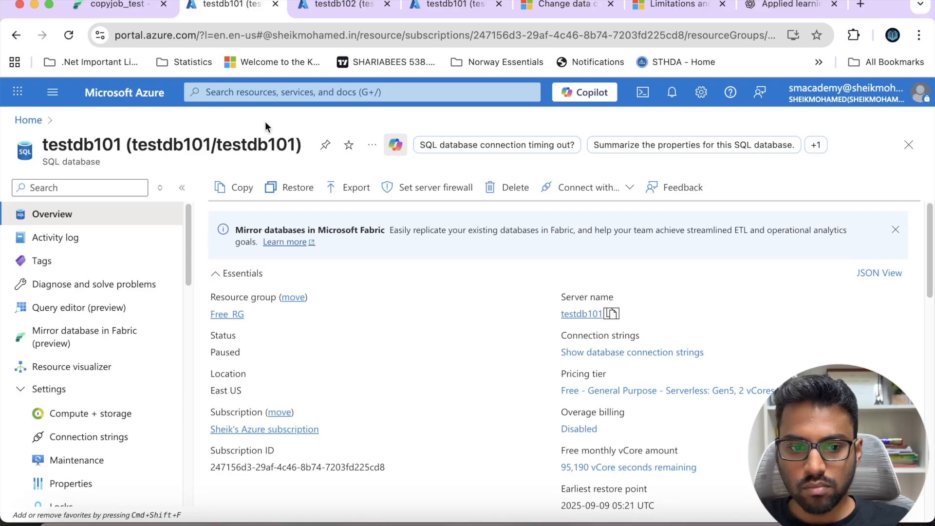
click(116, 6)
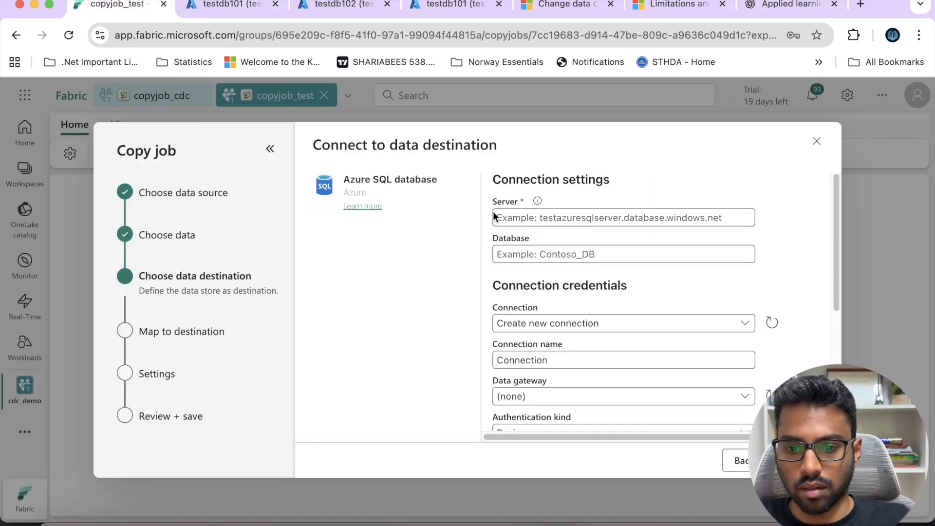
key(ctrl+v)
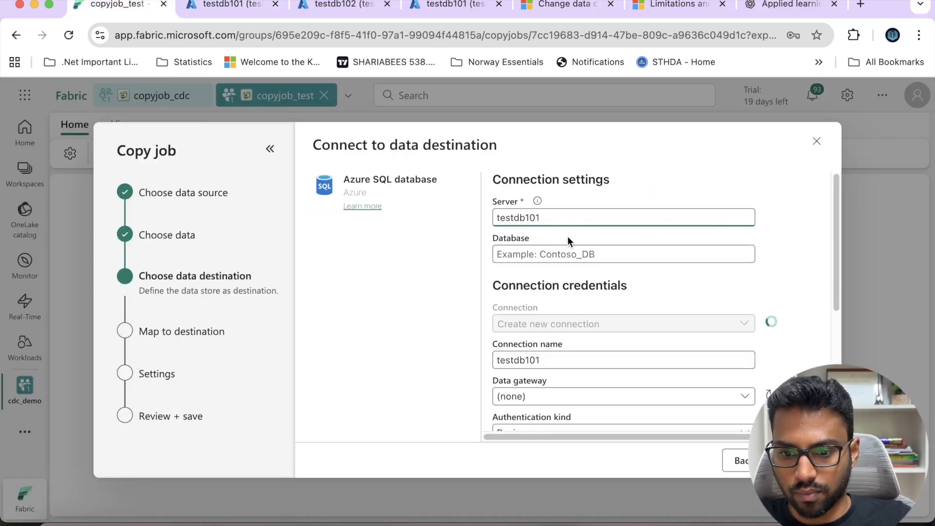
key(ctrl+a)
key(BackSpace)
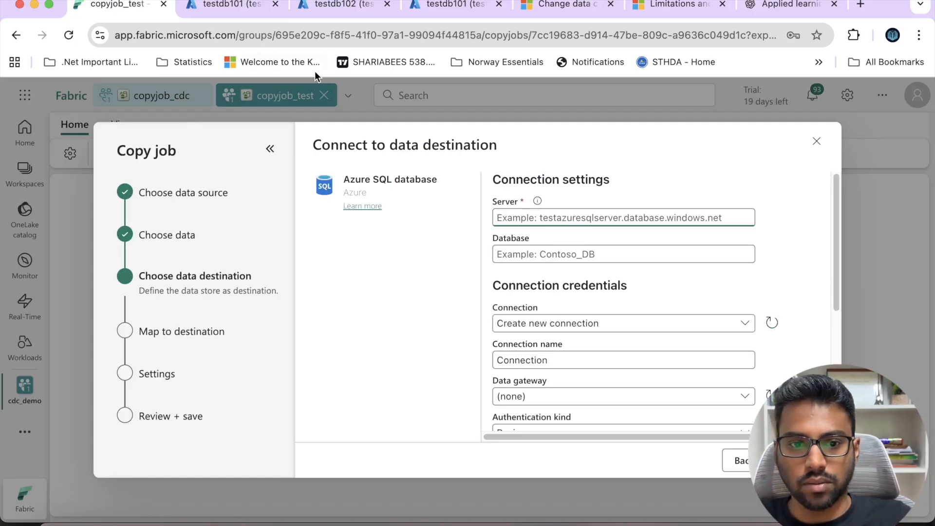
Copy testdb101's full server name from the Azure portal, and set Fabric's destination server to testdb101.database.windows.net and its database to testdb101.
click(242, 8)
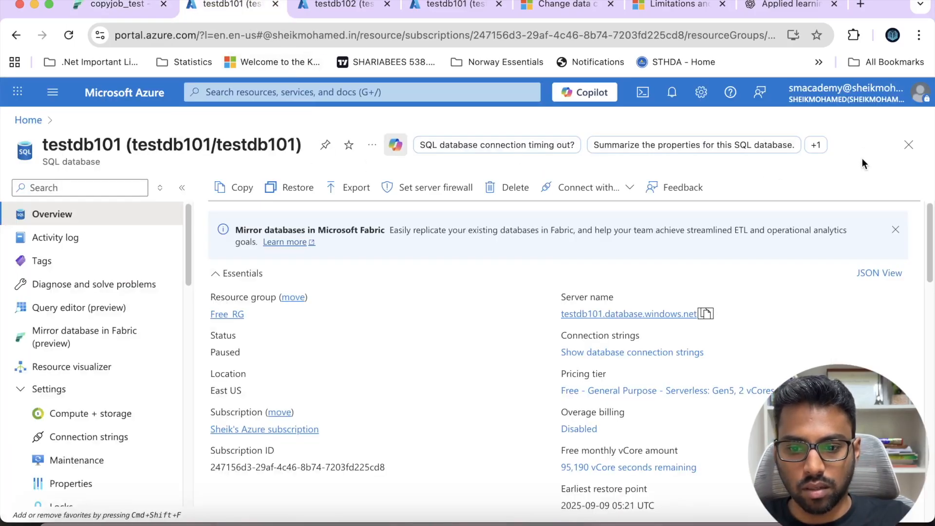
click(706, 313)
click(116, 8)
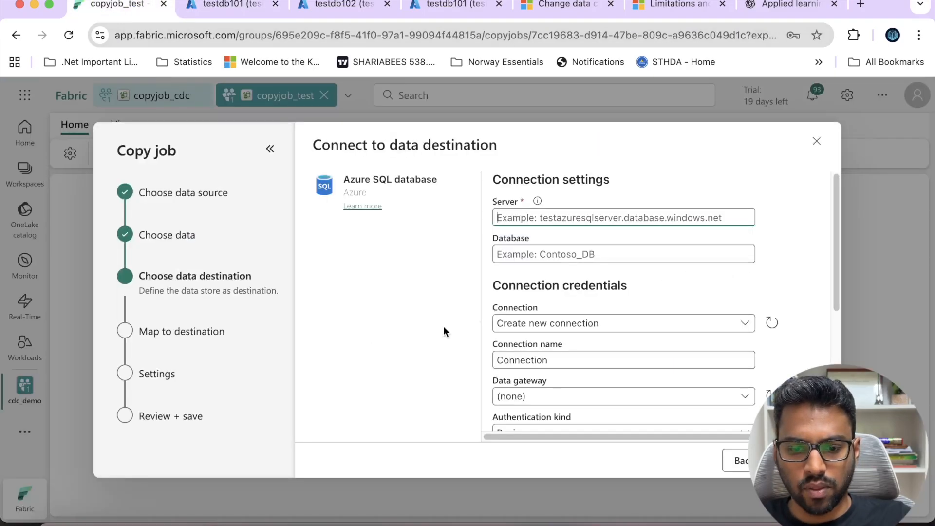
key(super+v)
click(557, 256)
text(stdb101)
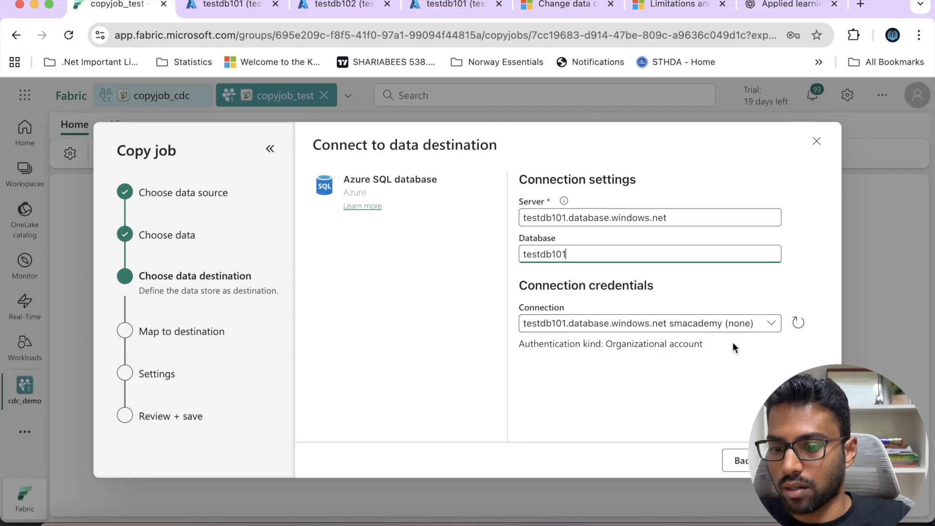
Accept the existing testdb101.database.windows.net connection, choose testdb101 as the destination database, and continue to the destination mapping.
click(801, 460)
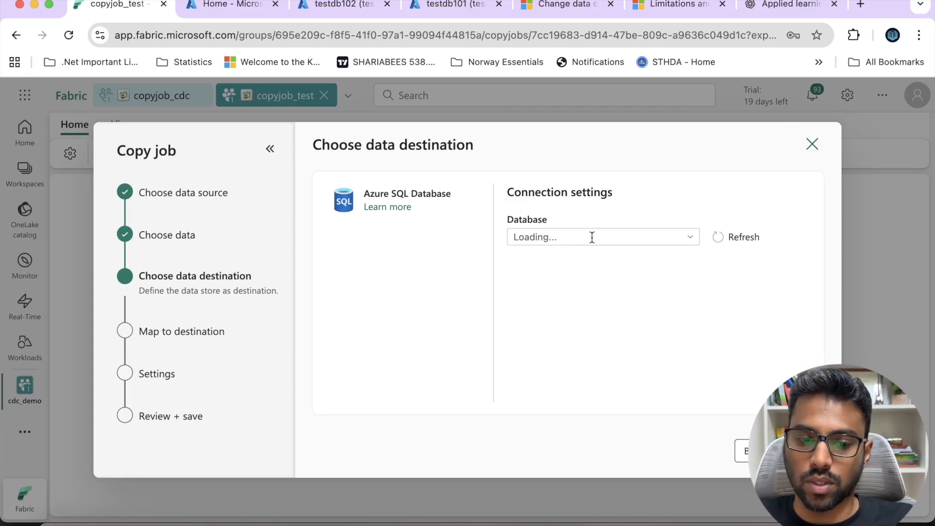
click(690, 238)
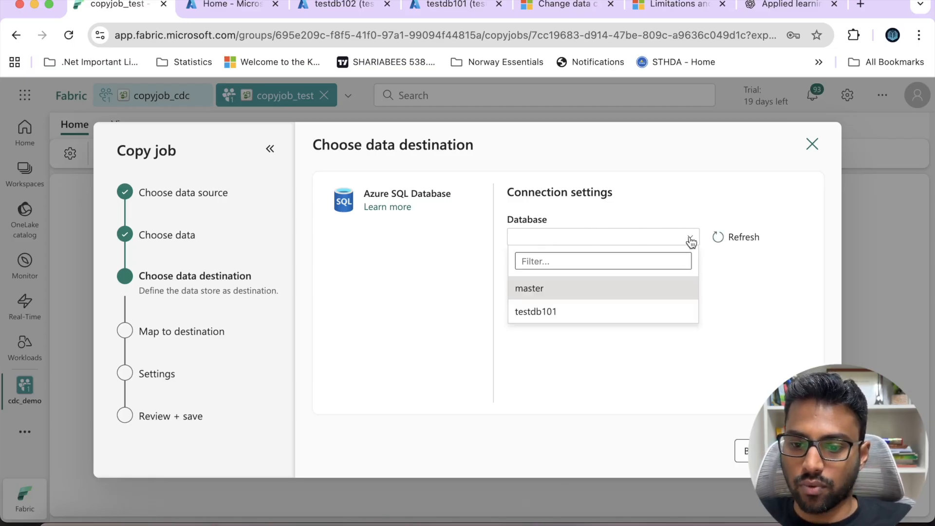
click(554, 314)
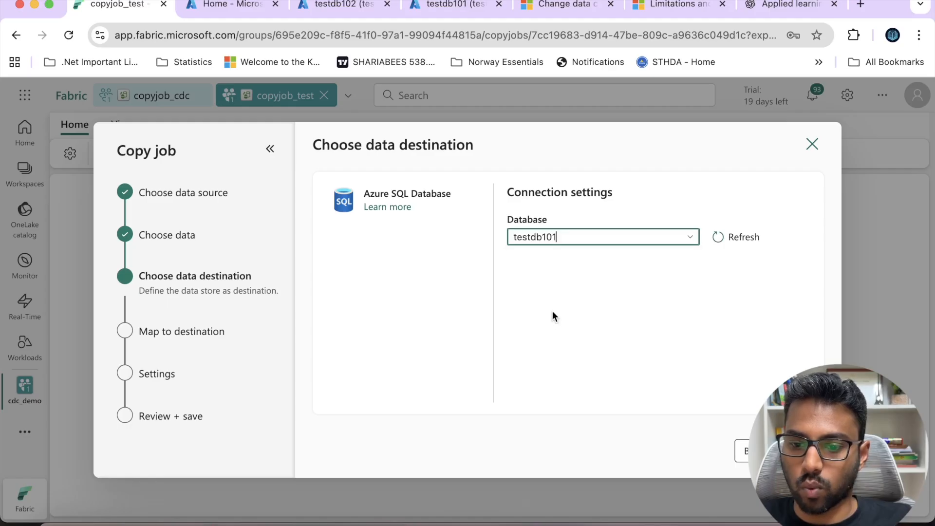
click(798, 451)
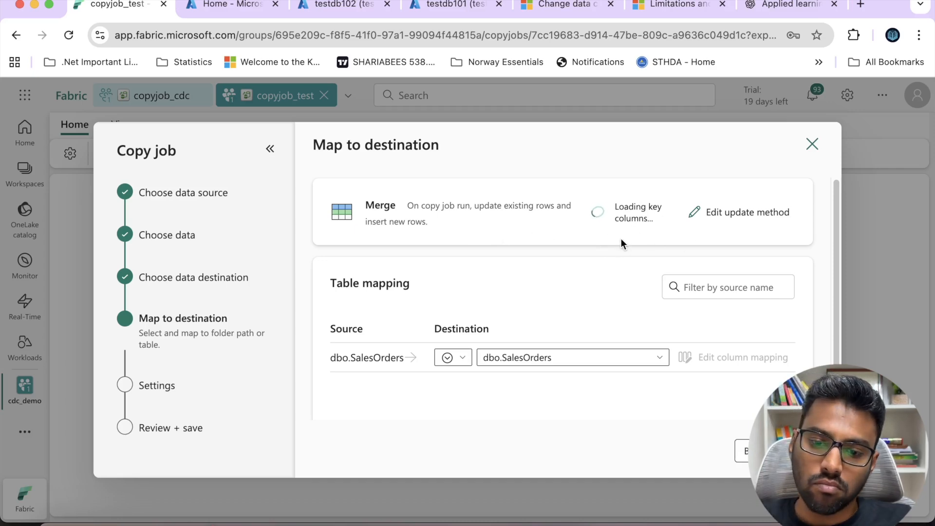
Open the update method settings and examine the Merge option and the key columns available for SalesOrders.
click(712, 218)
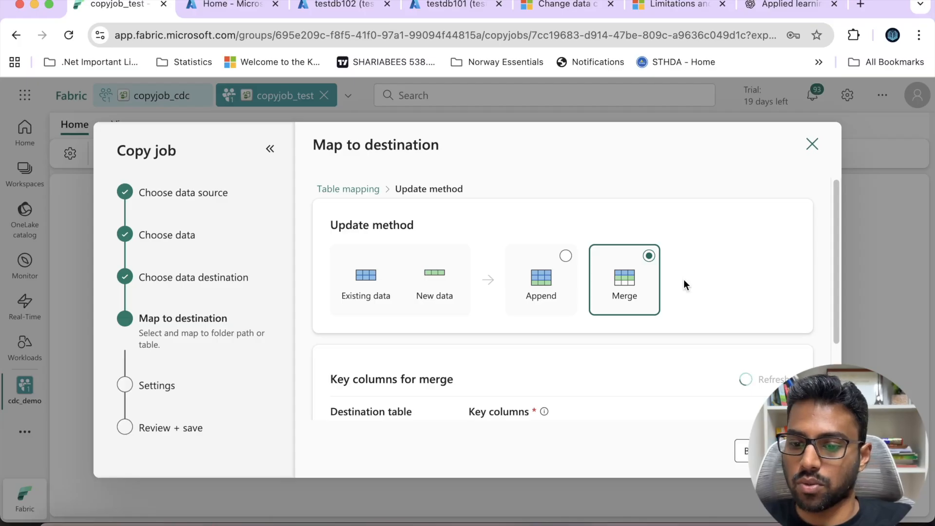
scroll(684, 279, down, 3)
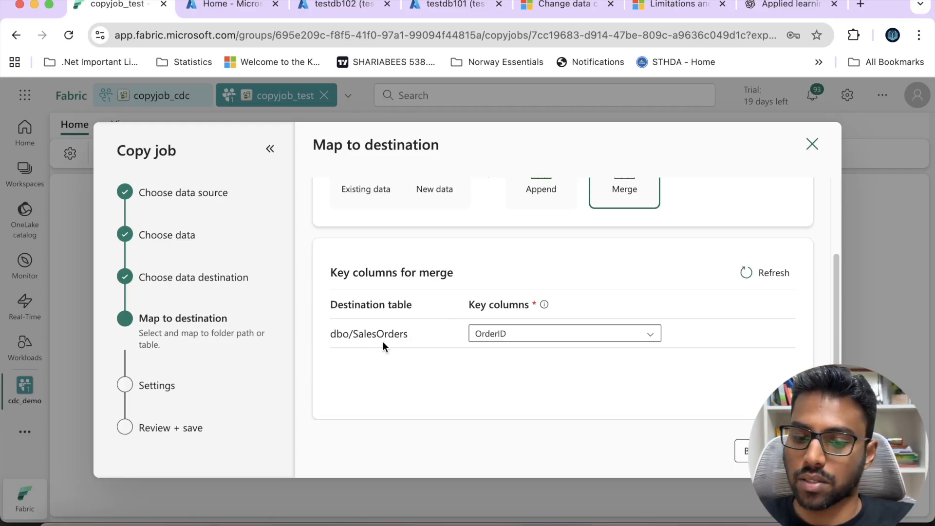
mouse_move(546, 309)
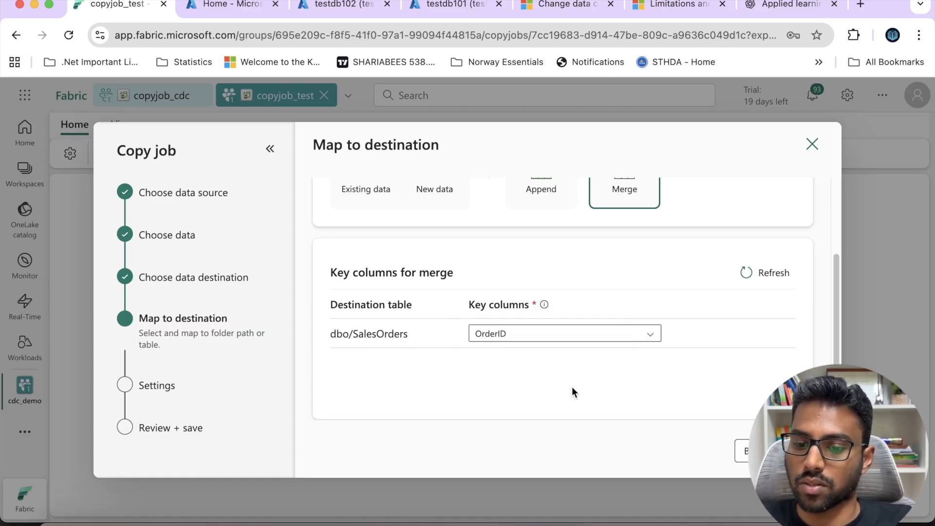
click(649, 337)
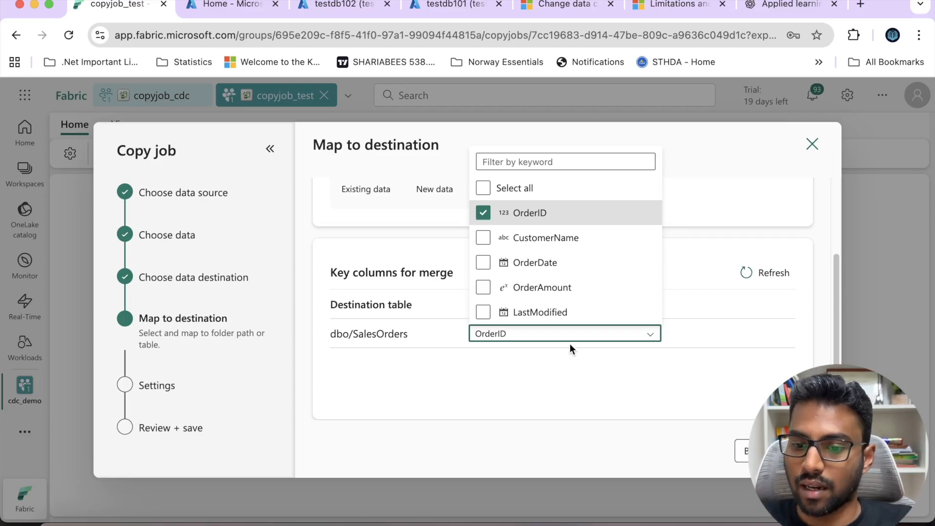
click(602, 371)
Return from the update method to the dbo.SalesOrders table mapping and continue to the copy job settings.
click(744, 451)
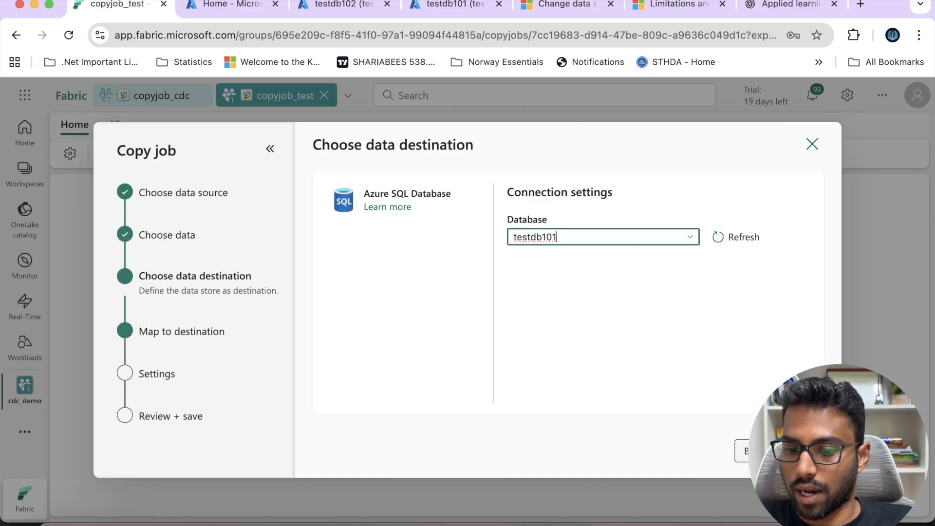
click(791, 450)
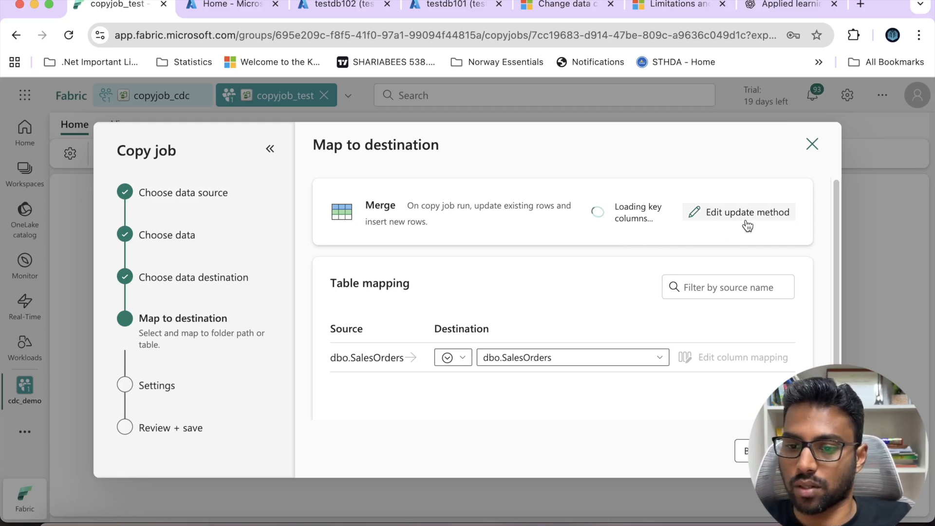
scroll(621, 294, down, 1)
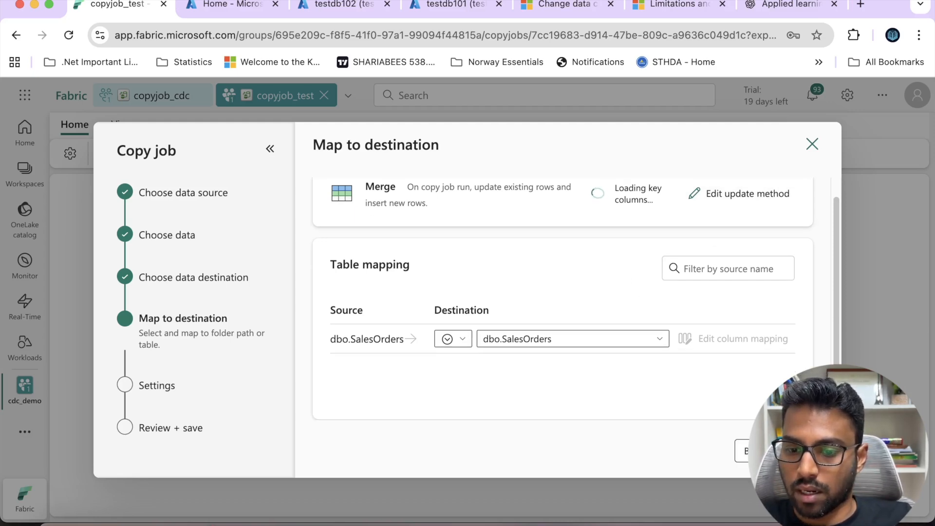
click(794, 451)
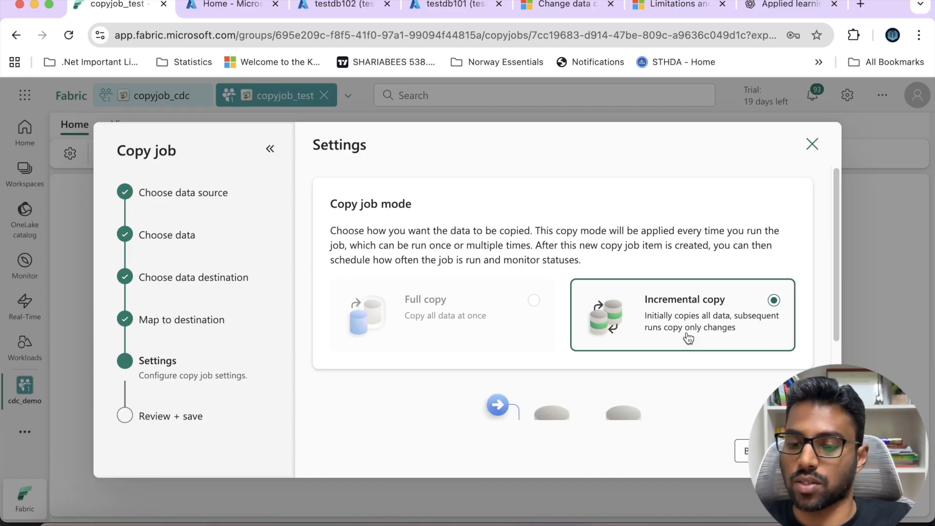
Check the Incremental copy mode, highlight the "All tables have CDC enabled" statement, and continue to the final review.
scroll(688, 338, down, 1)
scroll(688, 337, down, 3)
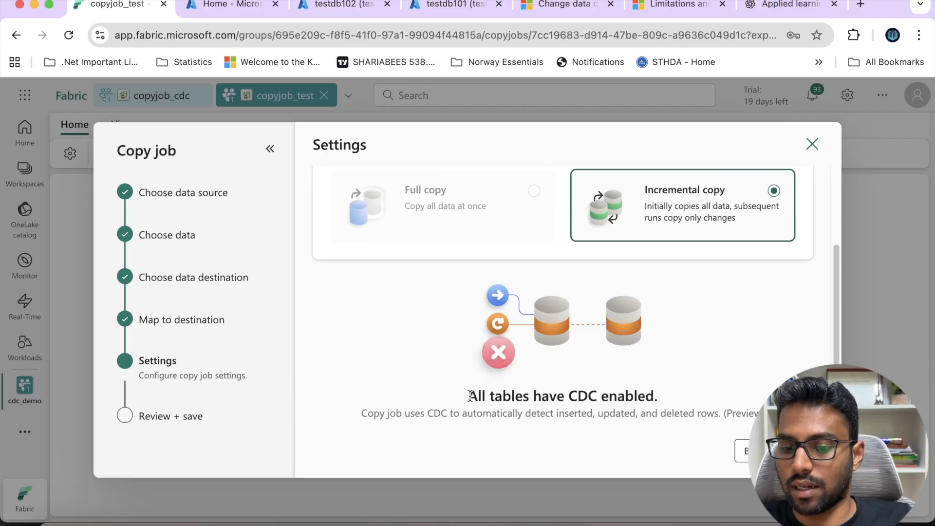
drag(472, 396, 689, 397)
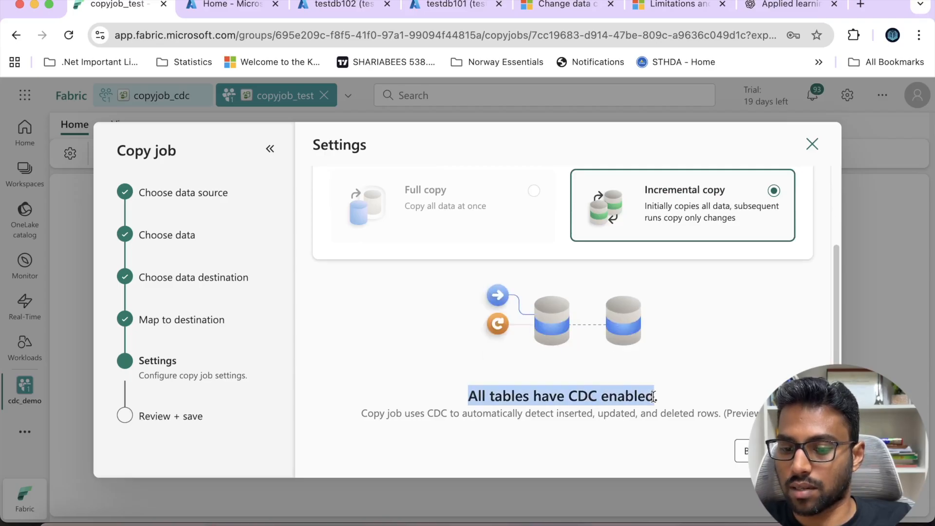
click(688, 396)
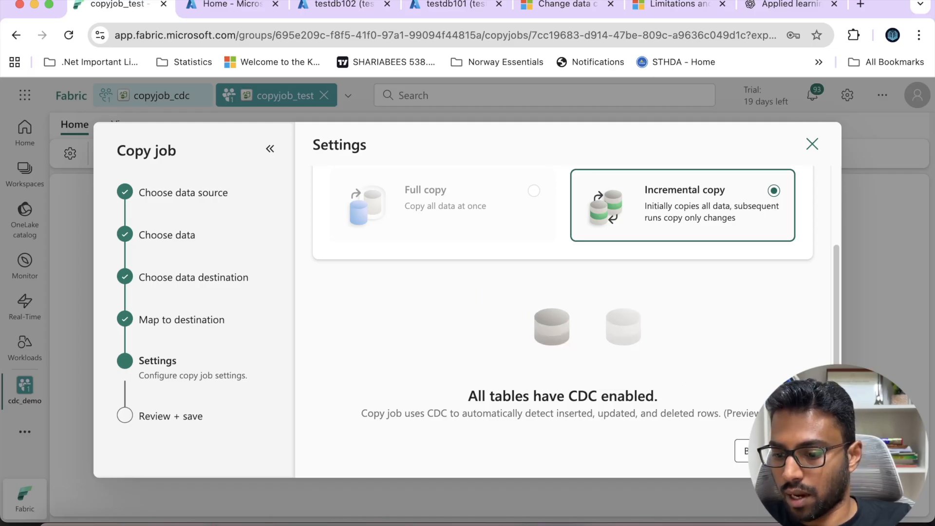
click(789, 450)
Review the copy summary's source and destination, the immediate data transfer option, and the schedule's run options.
scroll(620, 352, up, 3)
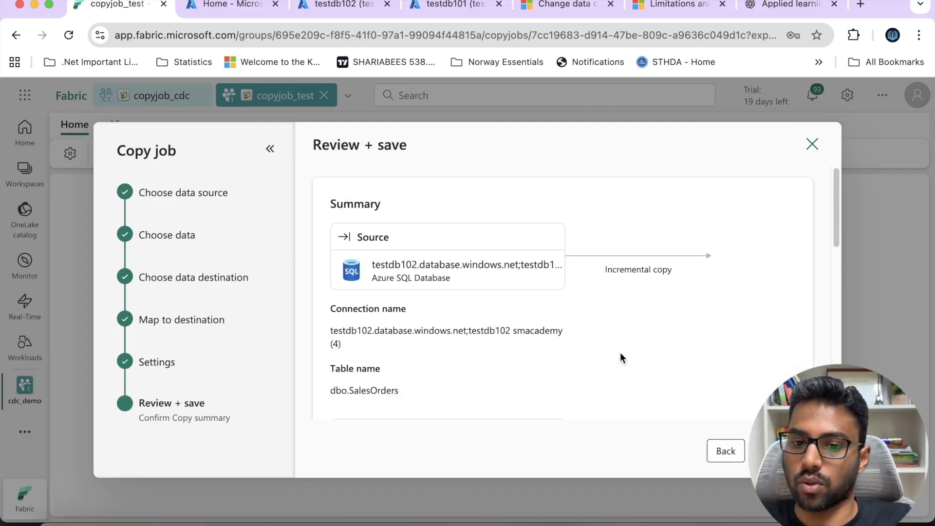
scroll(621, 352, down, 3)
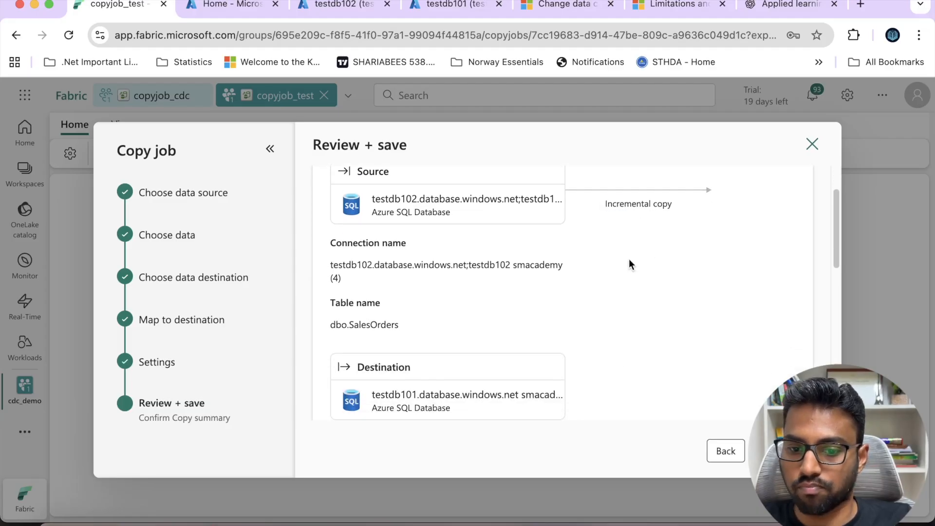
scroll(629, 259, down, 5)
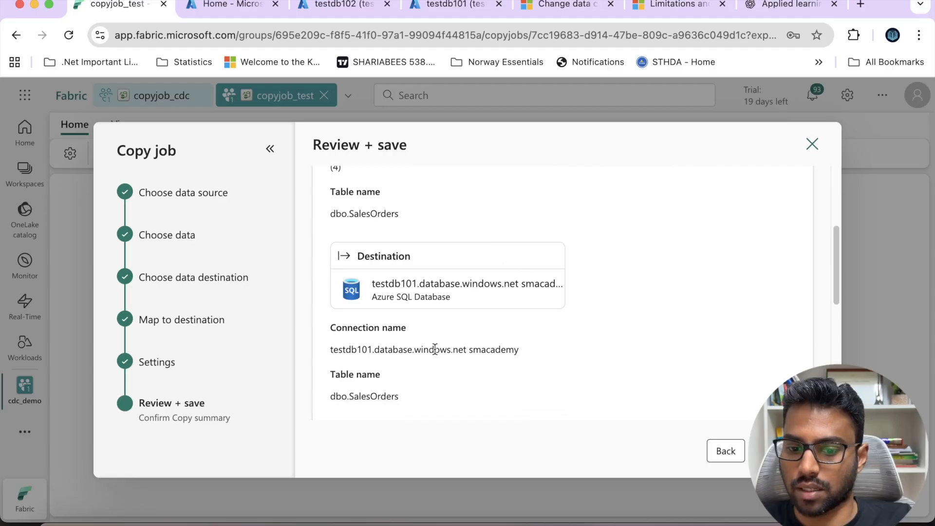
scroll(652, 356, down, 5)
scroll(707, 370, down, 2)
scroll(707, 366, down, 6)
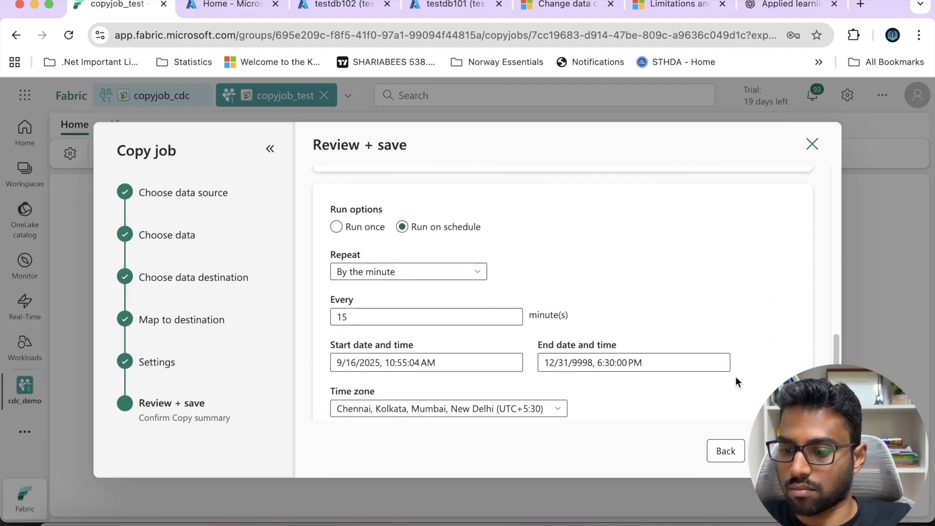
scroll(517, 319, up, 2)
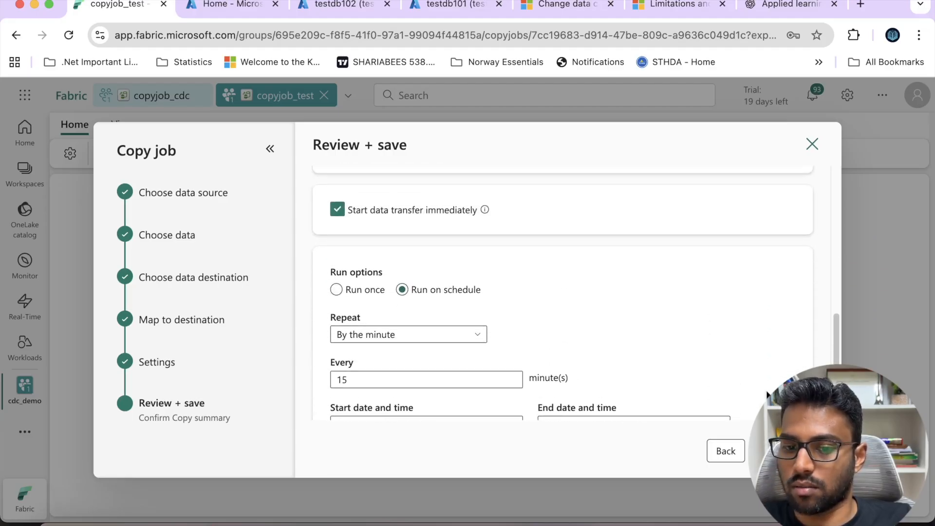
Review the schedule's repeat interval, dates and time zone, and cancel the copyjob_test setup without saving it.
scroll(463, 313, down, 3)
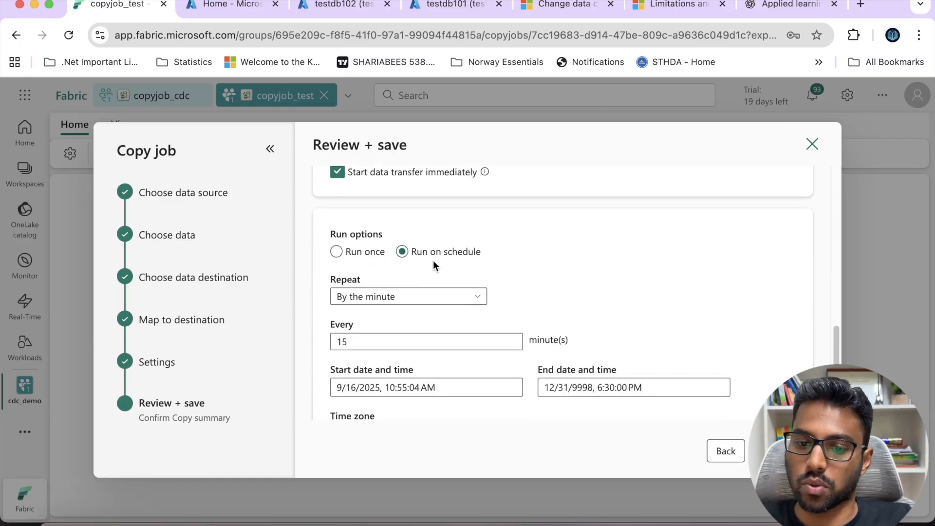
scroll(451, 287, down, 2)
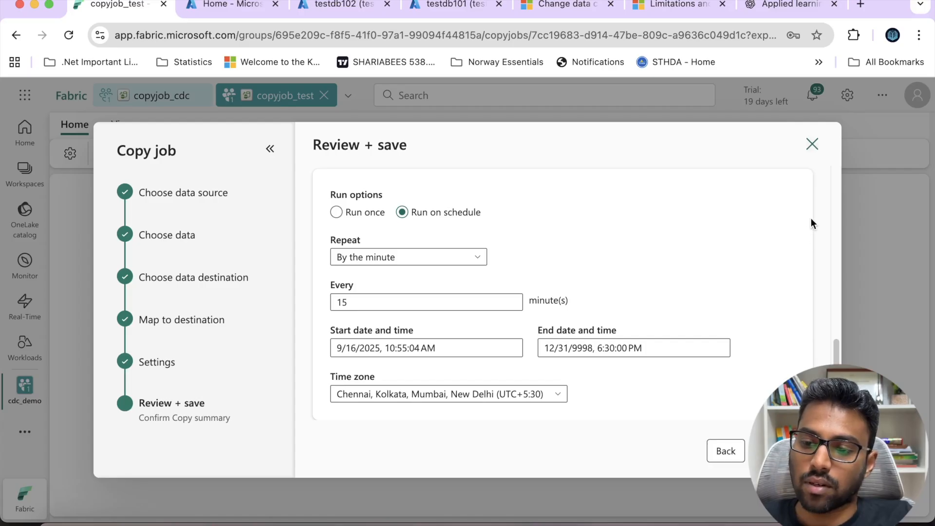
click(811, 144)
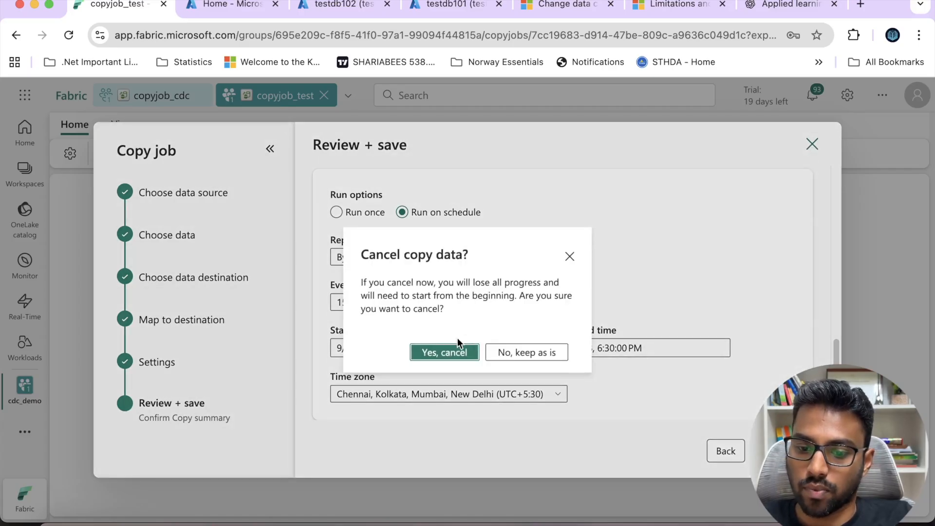
click(449, 350)
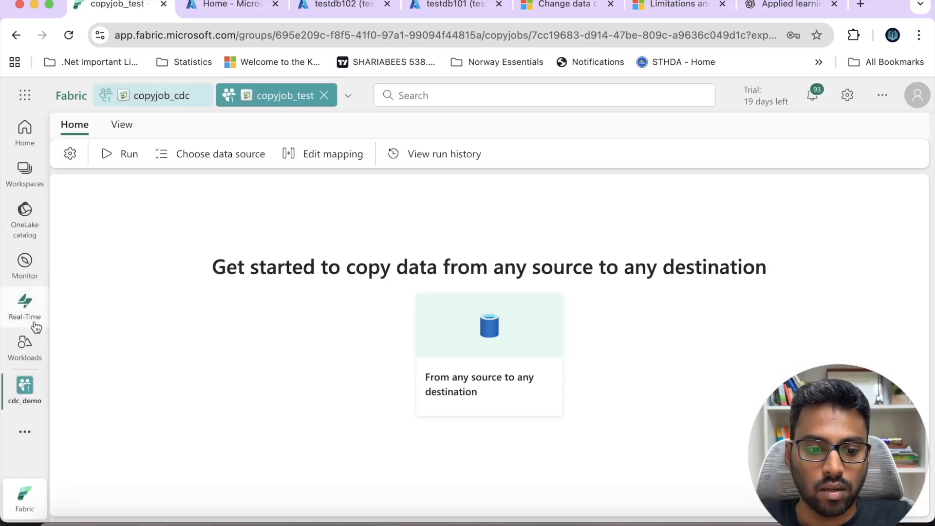
Open the existing copyjob_cdc copy job from the cdc_demo workspace.
click(26, 173)
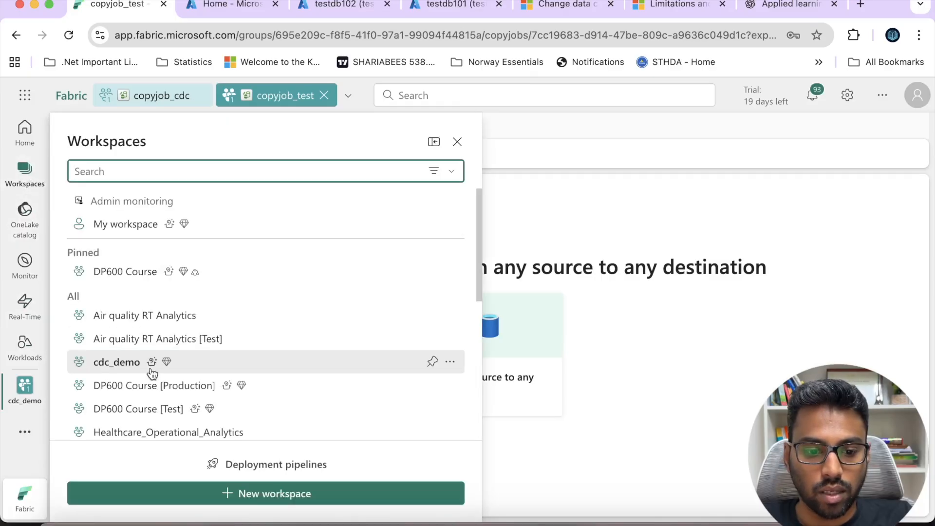
click(130, 363)
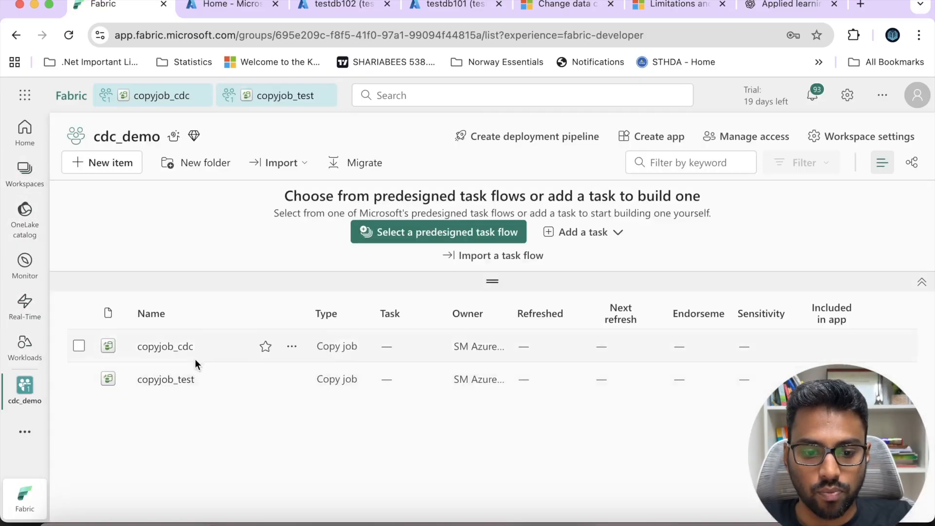
click(175, 348)
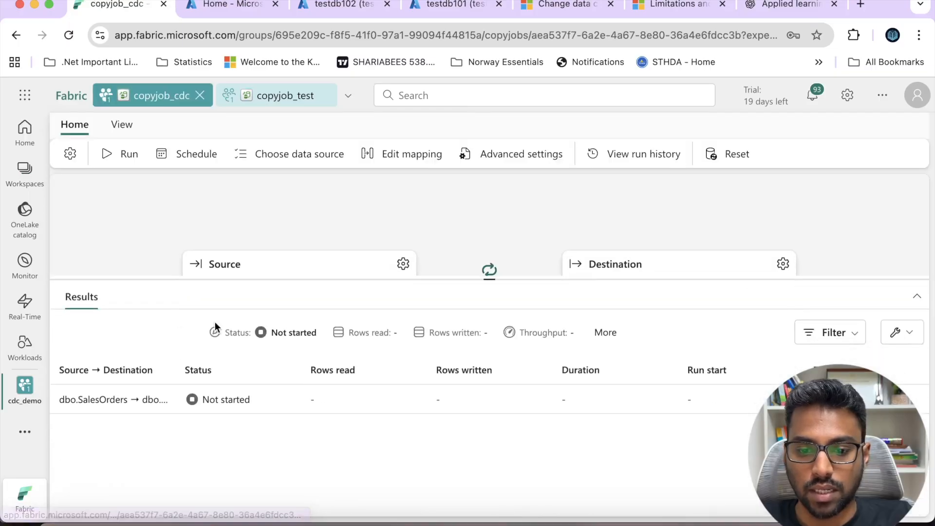
Enlarge the copy job diagram area and check the connection details of the source and destination databases.
drag(489, 272, 490, 418)
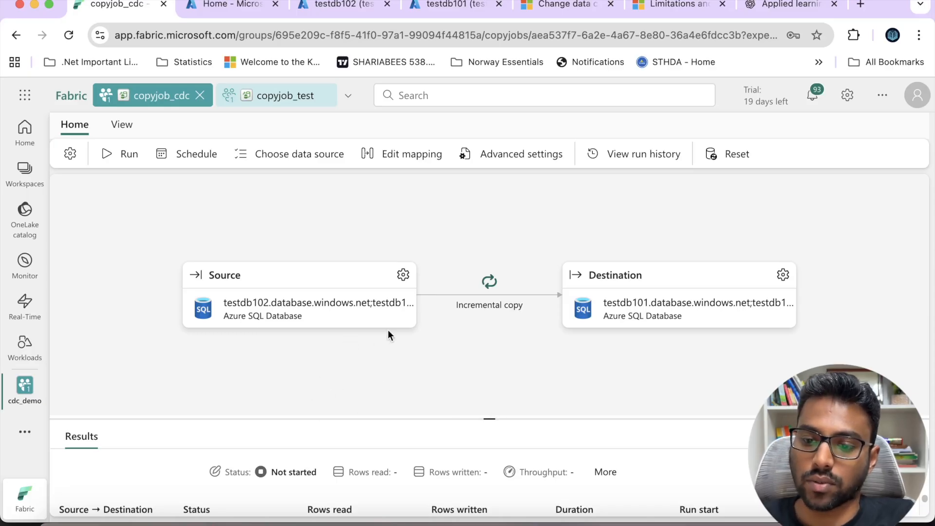
mouse_move(383, 306)
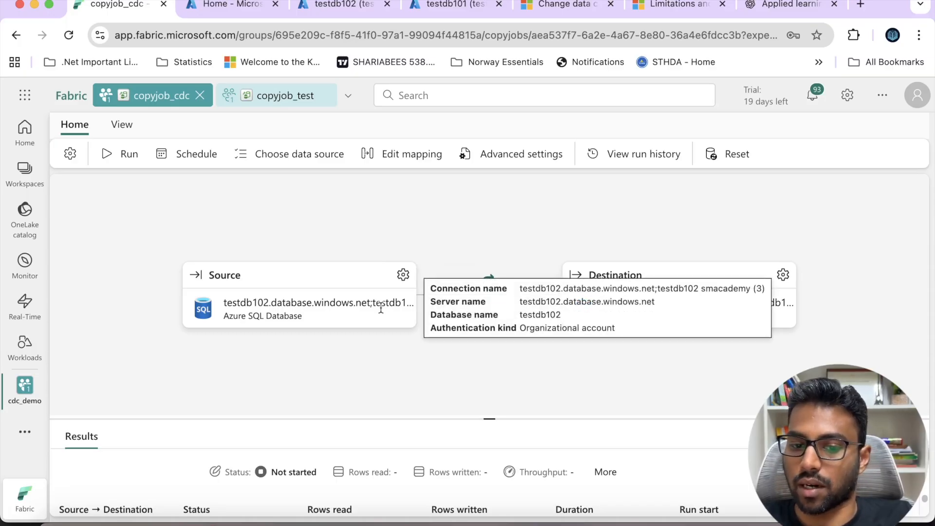
mouse_move(591, 308)
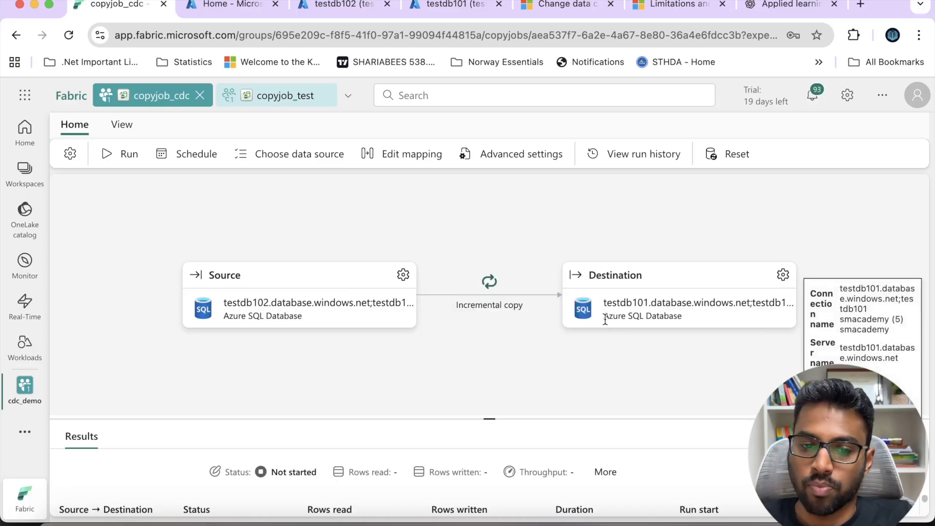
Switch to testdb102's query editor in the Azure portal and highlight user_email and FROM EXTERNAL PROVIDER in Query 3's CREATE USER statement.
click(329, 7)
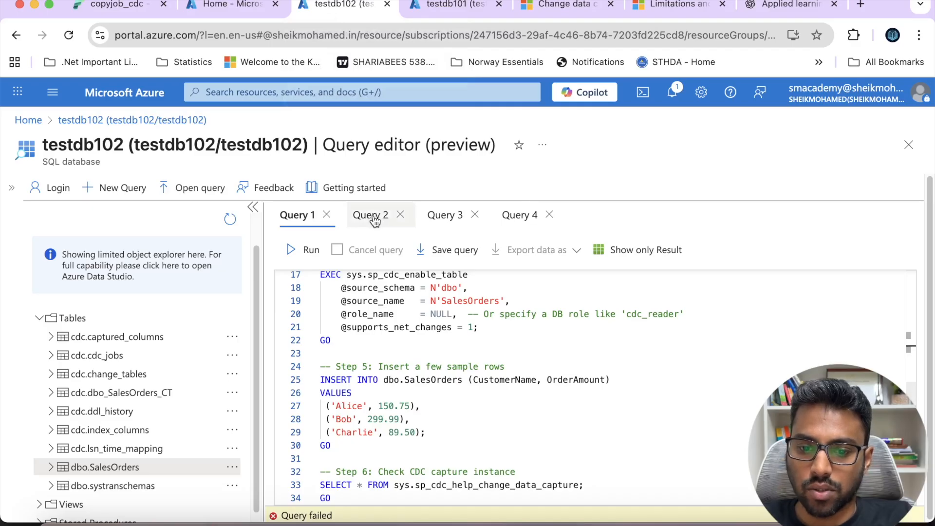
click(445, 214)
click(486, 316)
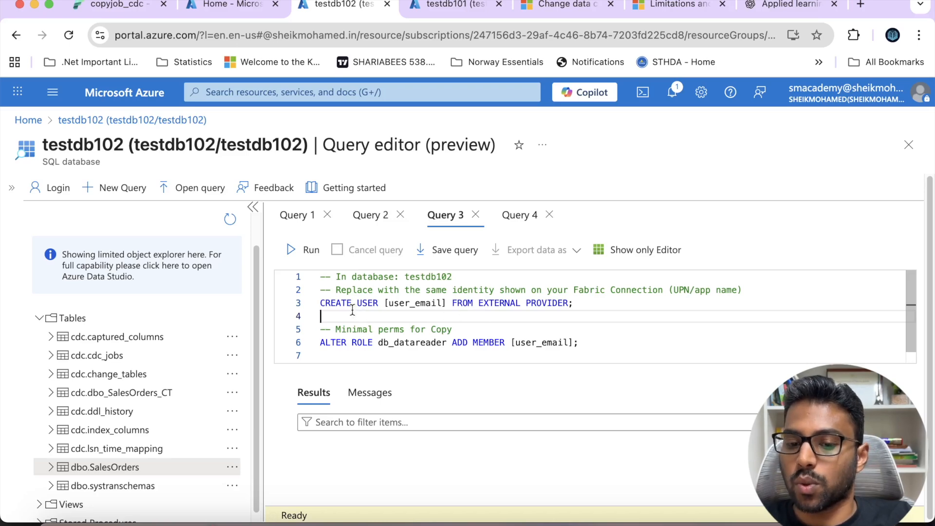
double_click(401, 305)
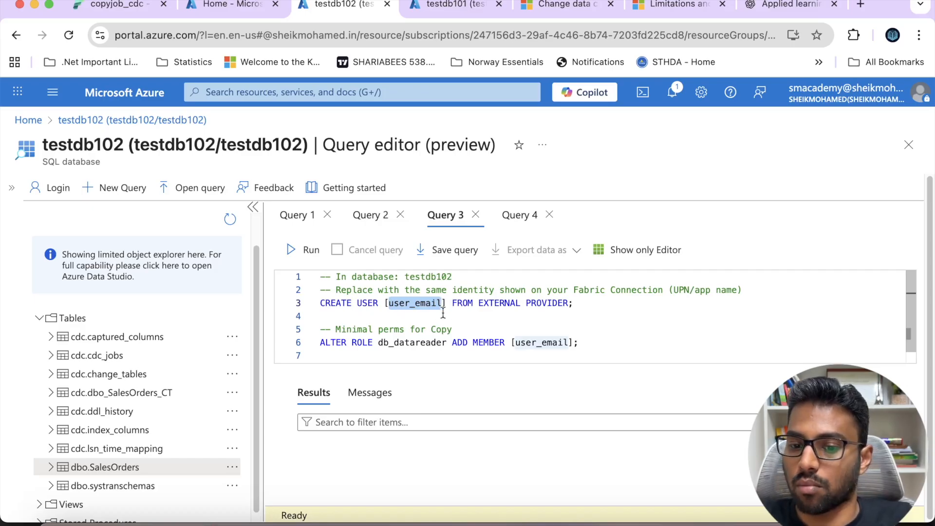
drag(453, 303, 568, 302)
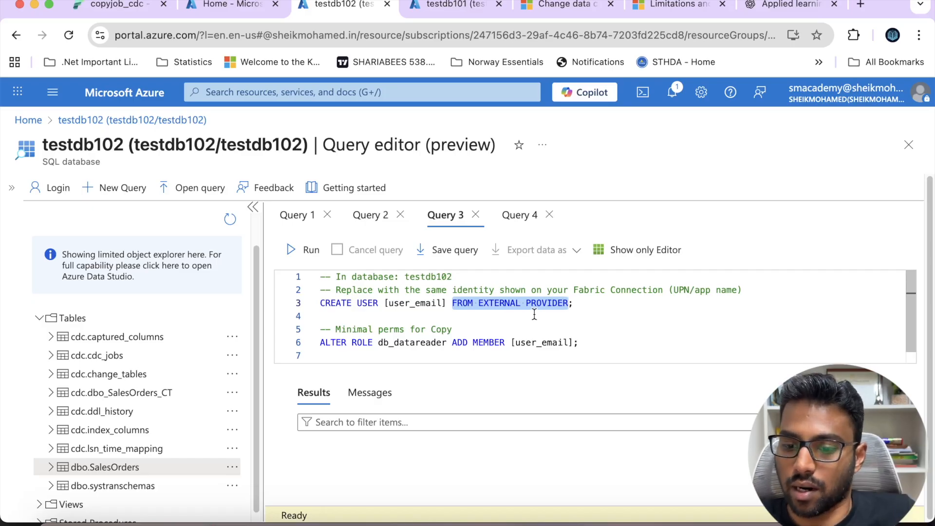
Highlight the ALTER ROLE db_datareader statement under the minimal permissions comment and place the cursor on the line below it.
click(485, 329)
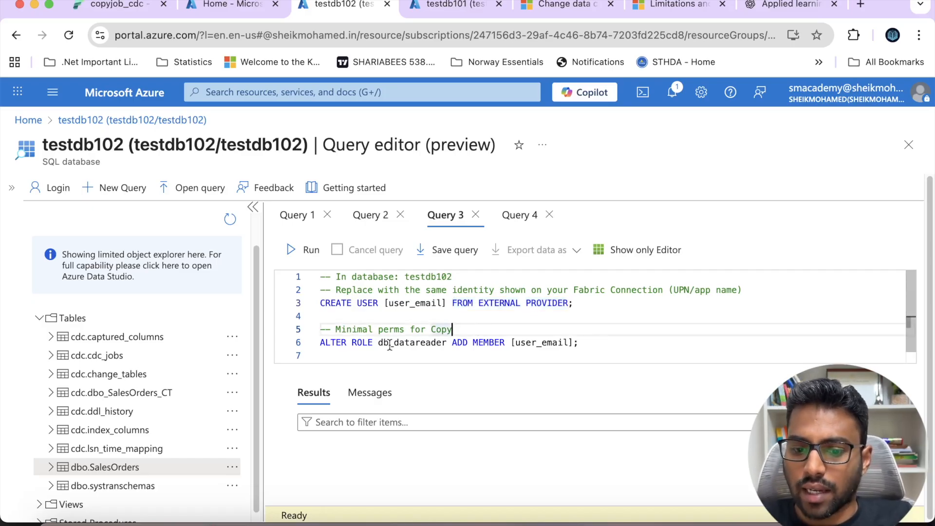
drag(320, 343, 582, 341)
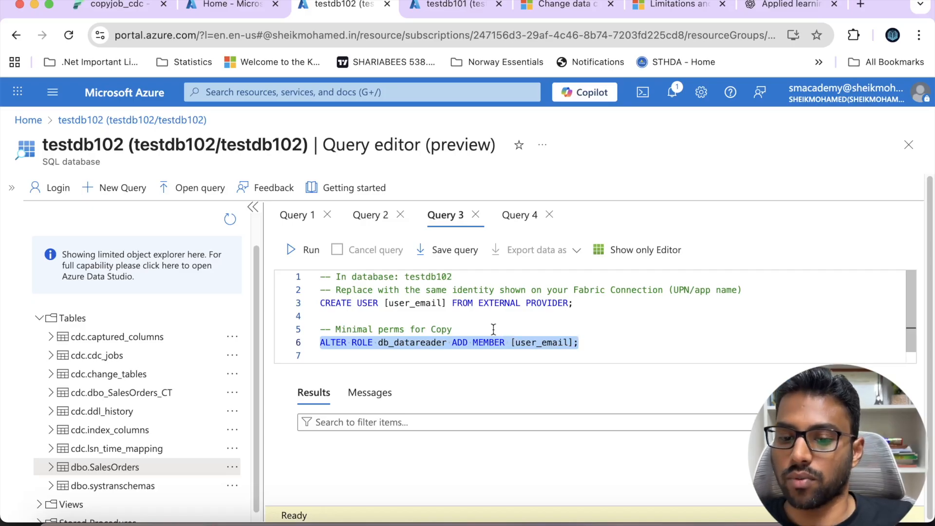
click(493, 330)
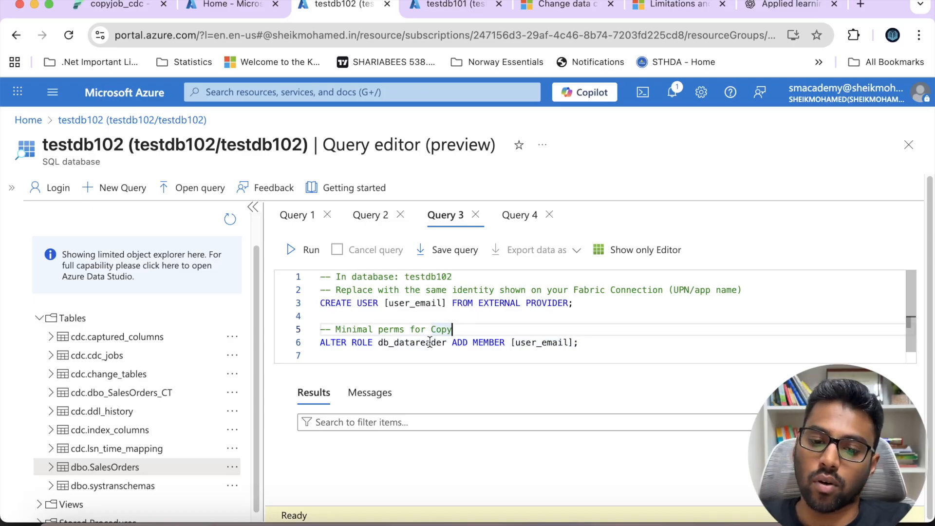
click(430, 342)
key(End)
key(Return)
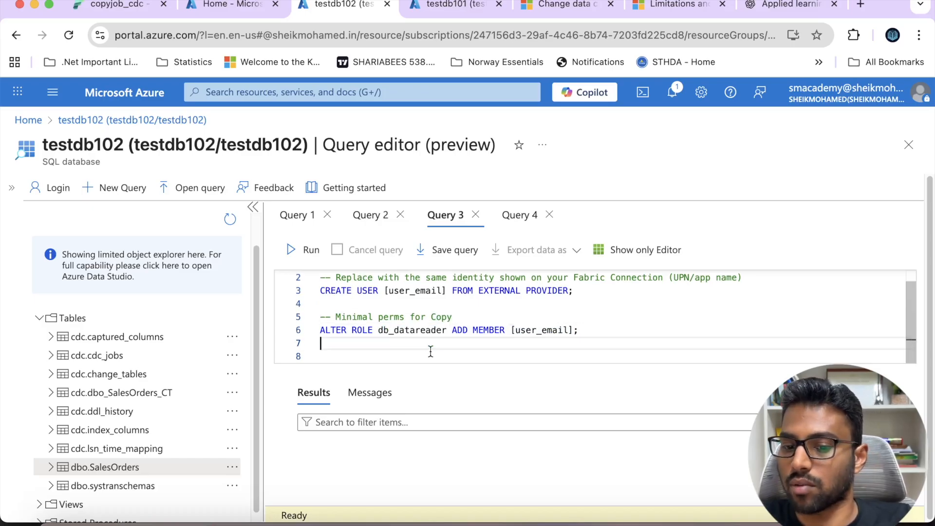
Highlight the ADD MEMBER part of the role statement and the user_email placeholder in the CREATE USER statement.
click(455, 330)
drag(455, 330, 560, 330)
double_click(397, 290)
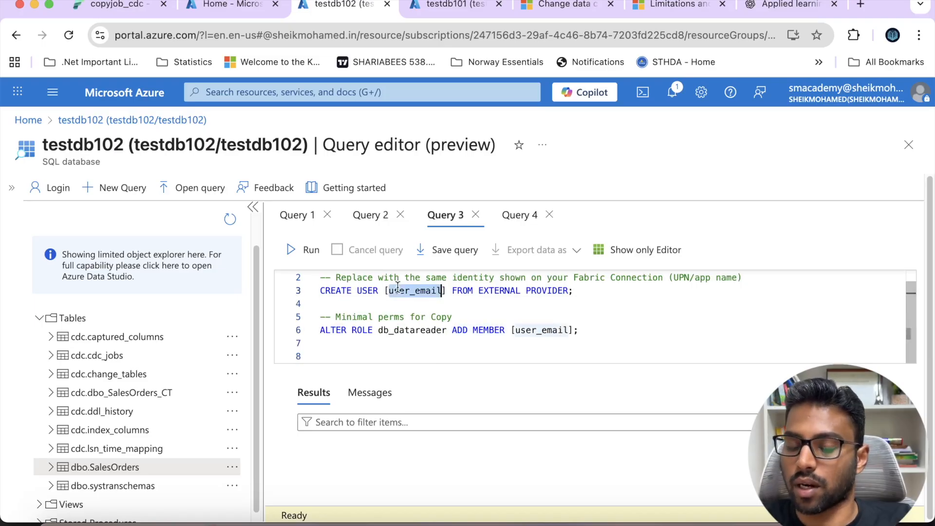
scroll(529, 299, up, 1)
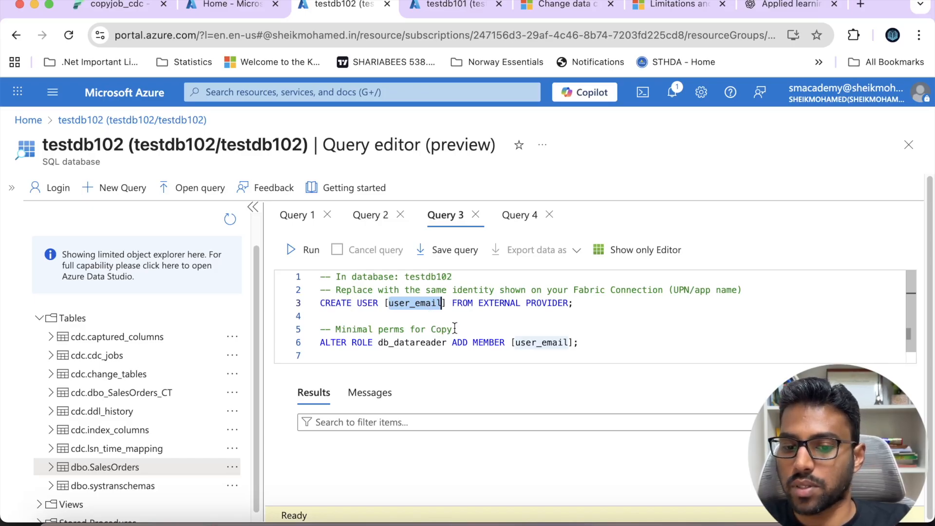
Look at the Microsoft Learn article on CDC in Copy job and return to the user_email placeholder in testdb102's Query 3.
click(564, 5)
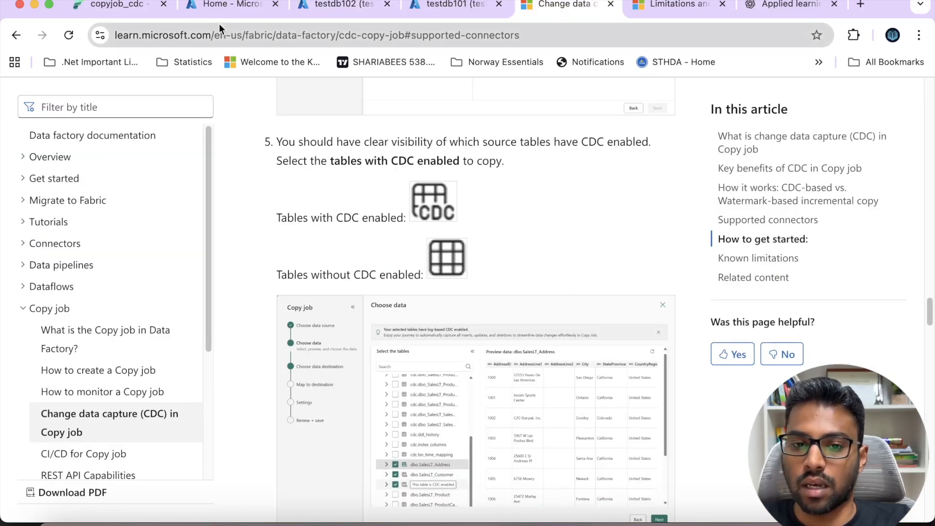
click(317, 8)
click(507, 317)
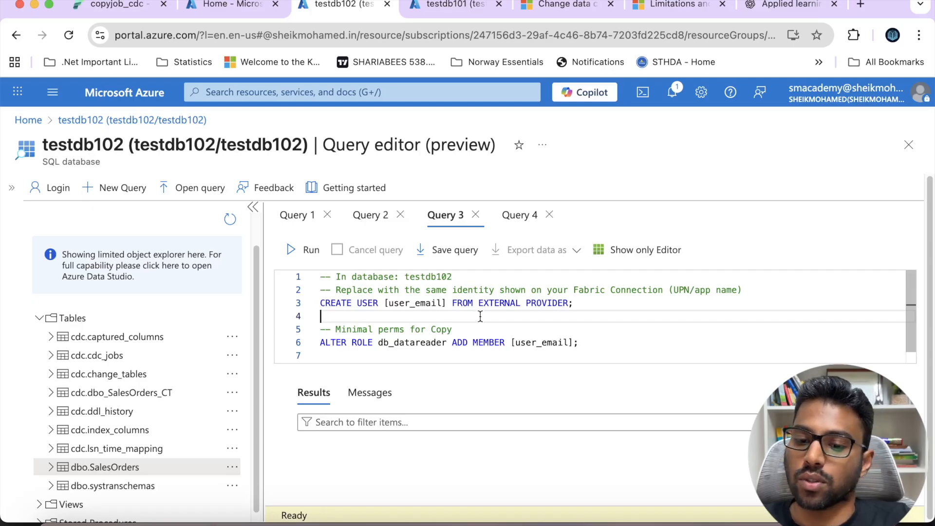
click(427, 304)
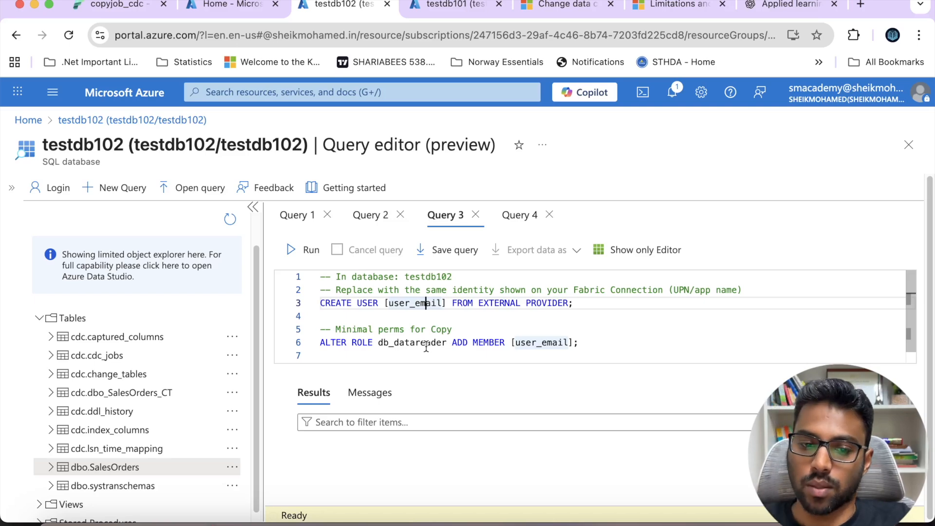
Return to copyjob_cdc in Fabric, enlarge the results area, and examine the job's recent run history before closing it.
click(112, 5)
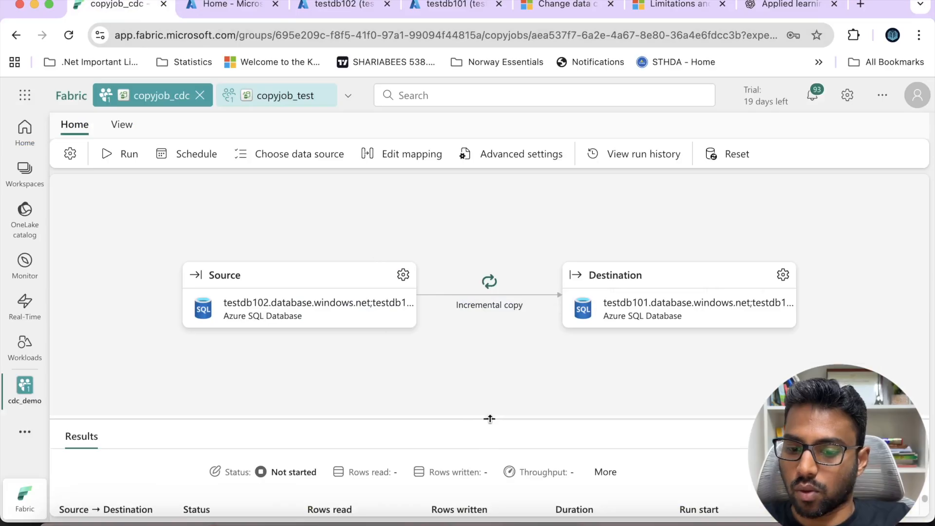
drag(490, 417, 490, 355)
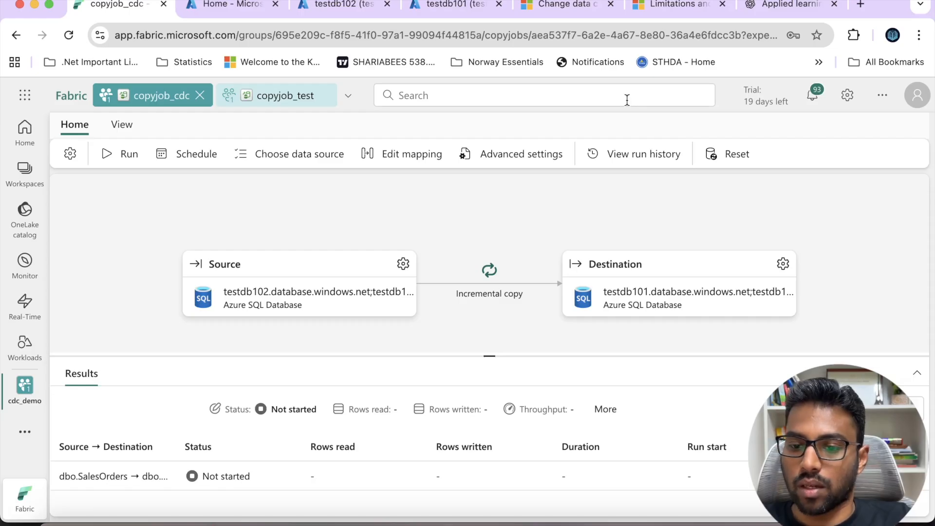
click(624, 155)
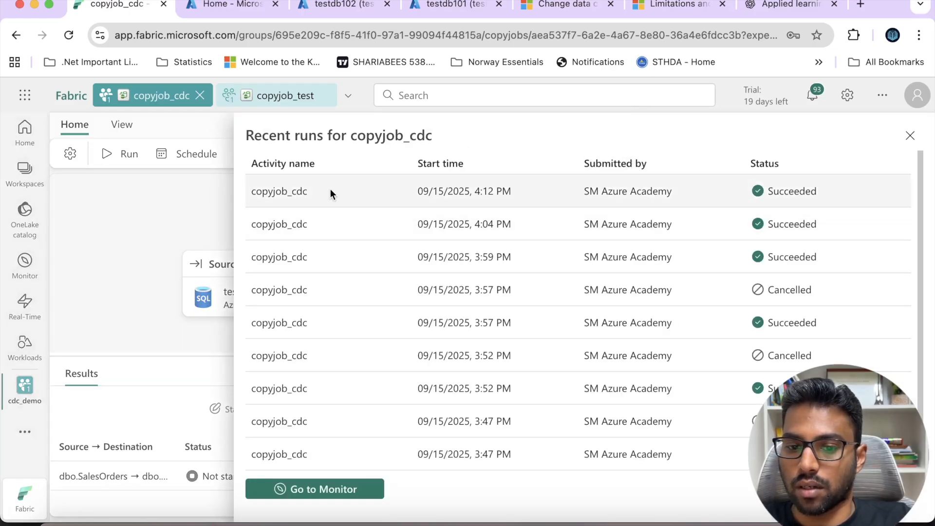
scroll(630, 393, down, 1)
scroll(629, 394, up, 1)
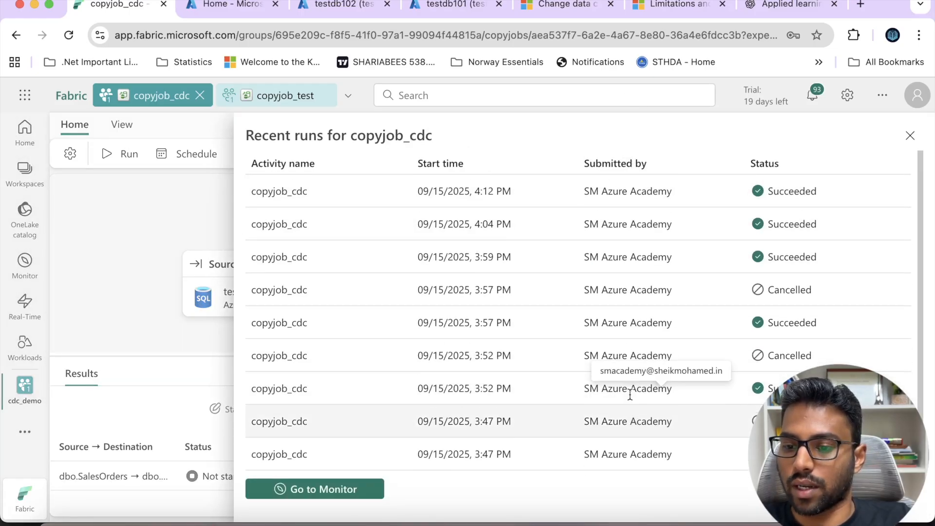
click(909, 136)
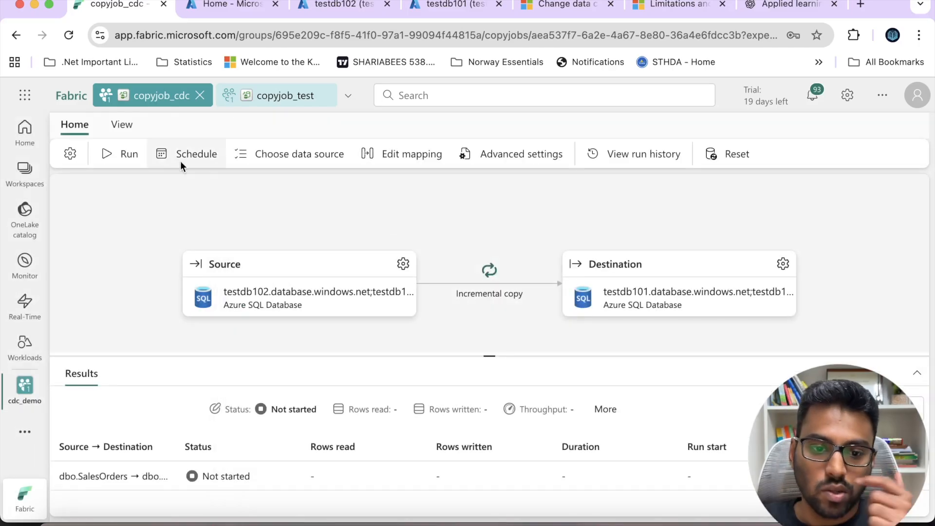
Switch to testdb101's query editor in the Azure portal and rerun the SELECT TOP (1000) query on dbo.SalesOrders.
click(435, 7)
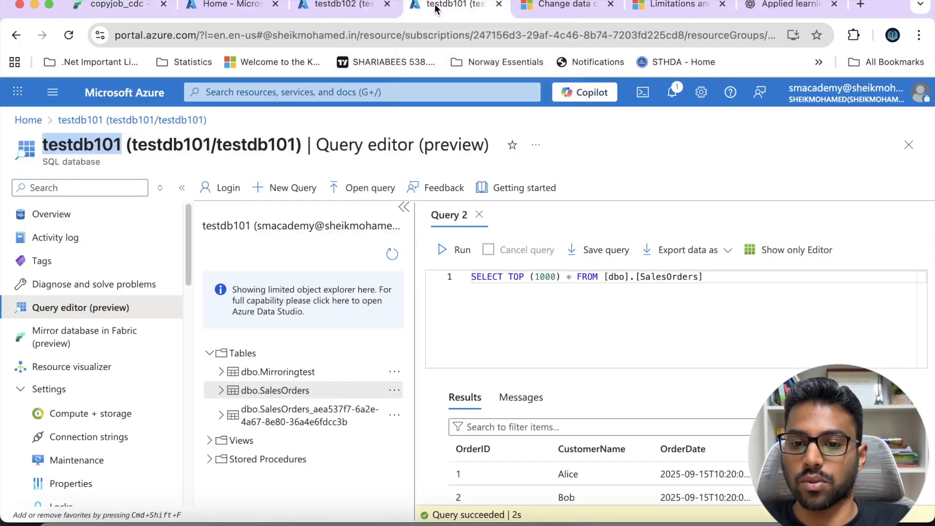
click(514, 303)
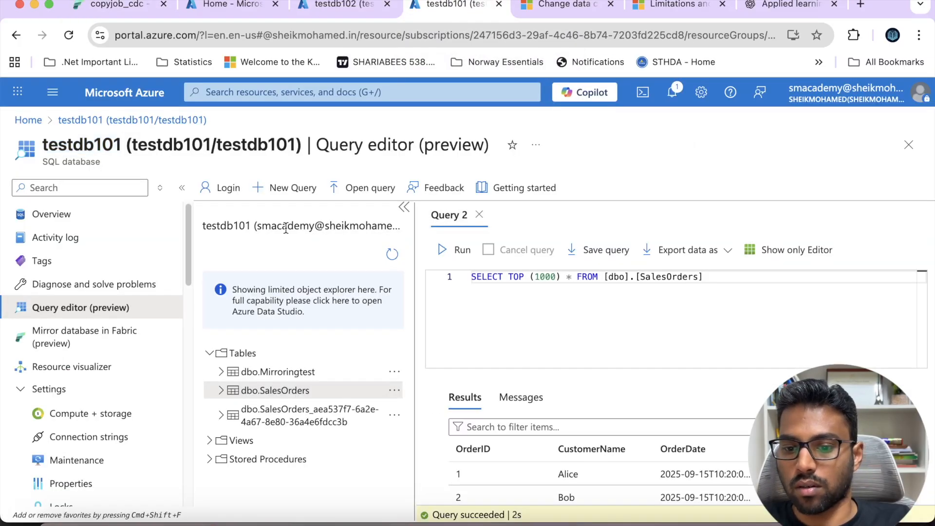
click(455, 250)
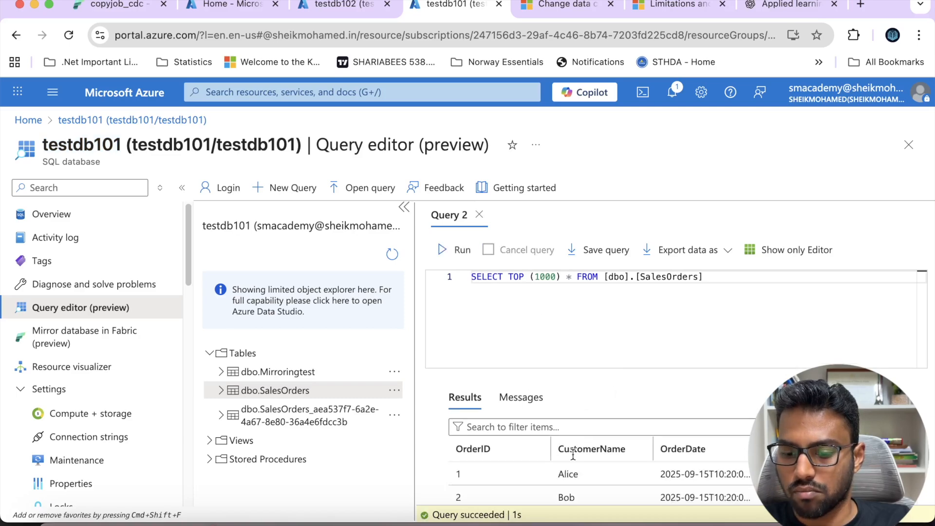
Collapse the object explorer and resource navigation, examine the SalesOrders rows in results-only view, and restore the combined query and results view.
click(404, 207)
click(181, 188)
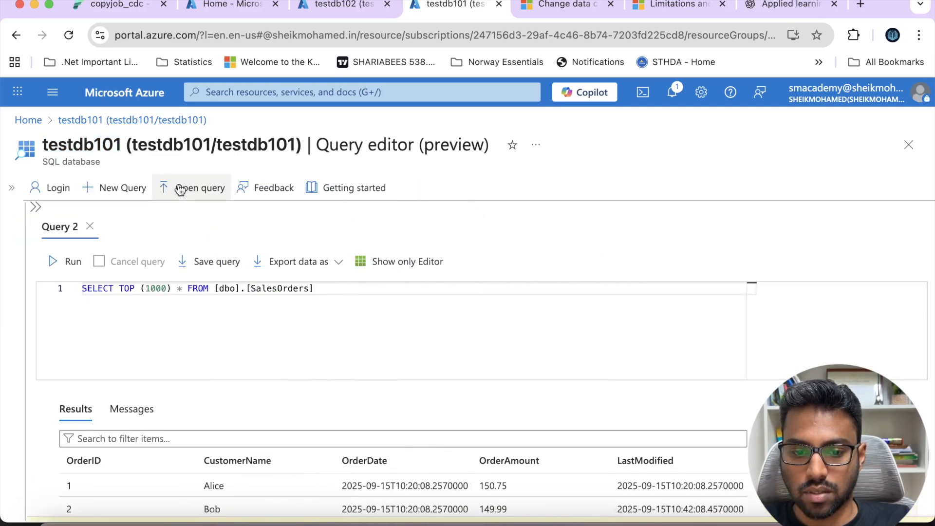
click(420, 271)
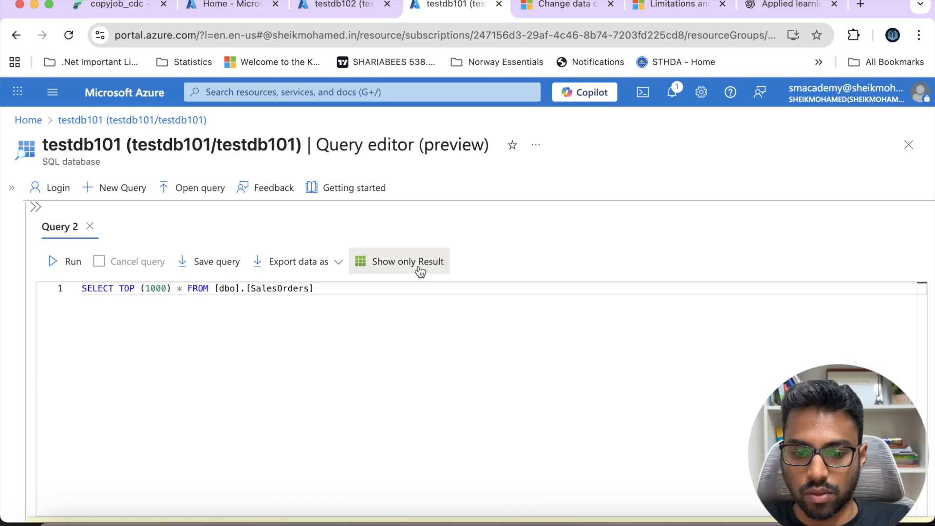
click(420, 271)
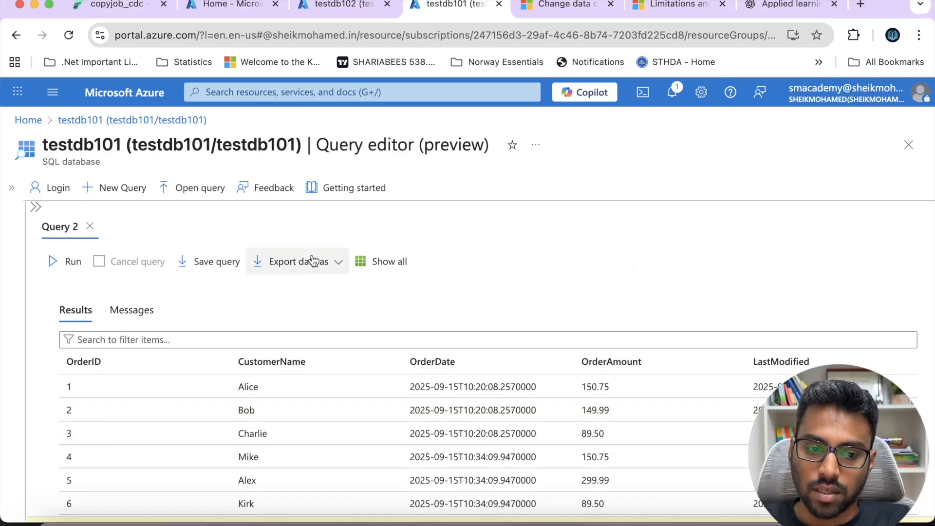
click(378, 261)
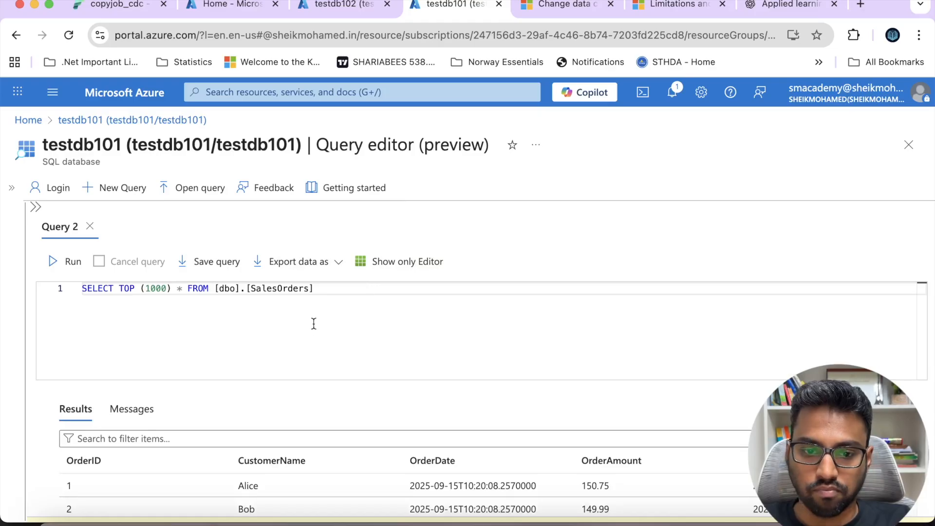
Compare the UPDATE statement in testdb102's Query 2 with the OrderID and OrderAmount values of the SalesOrders rows in testdb101.
click(364, 7)
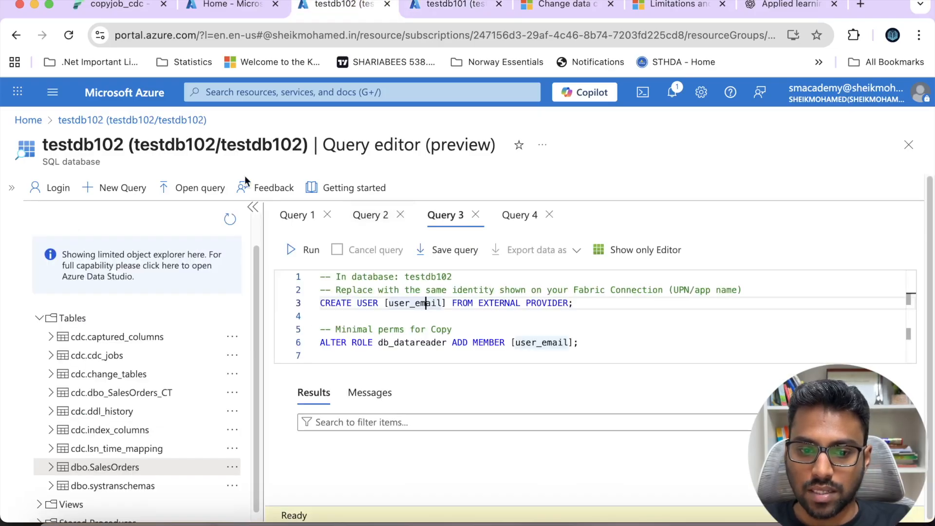
click(371, 215)
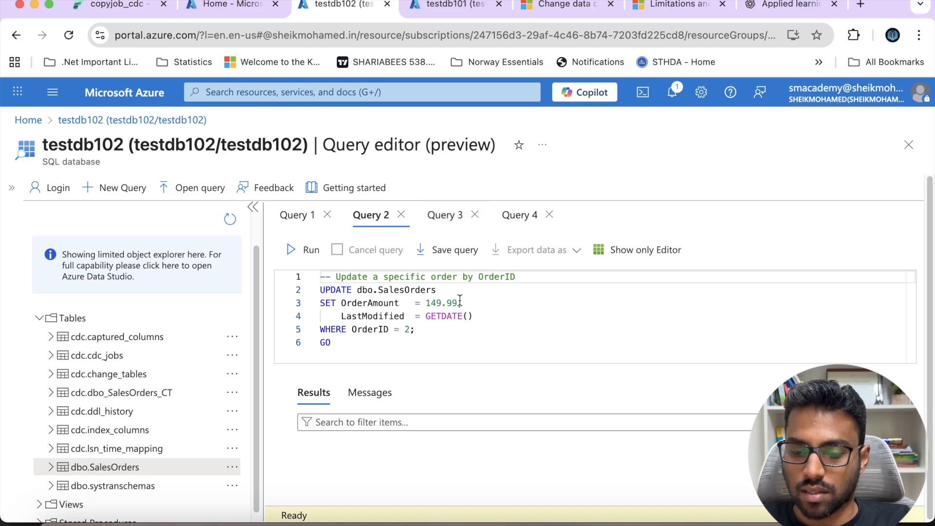
click(438, 15)
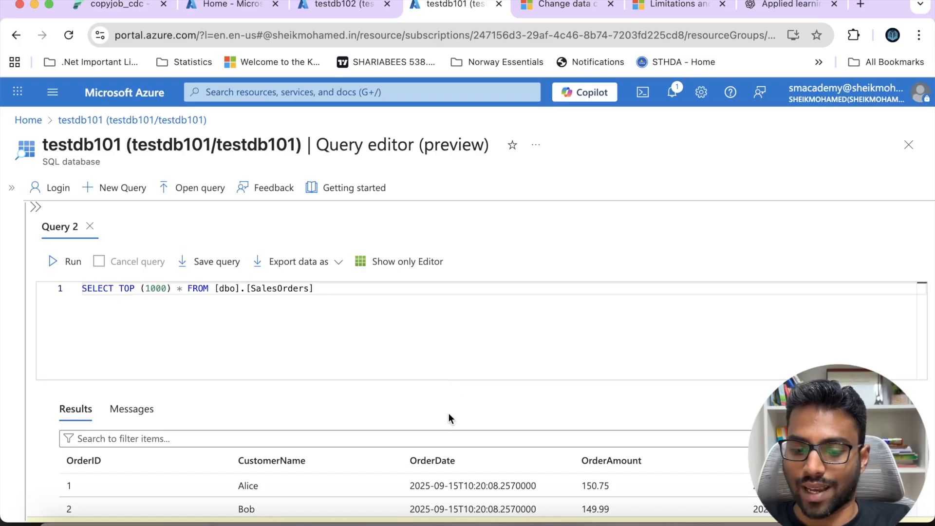
scroll(431, 456, down, 2)
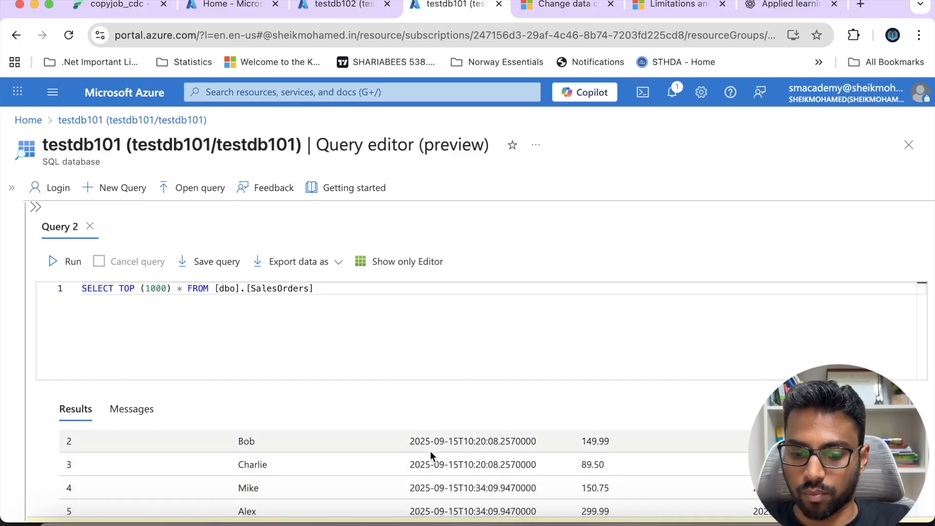
scroll(431, 457, up, 1)
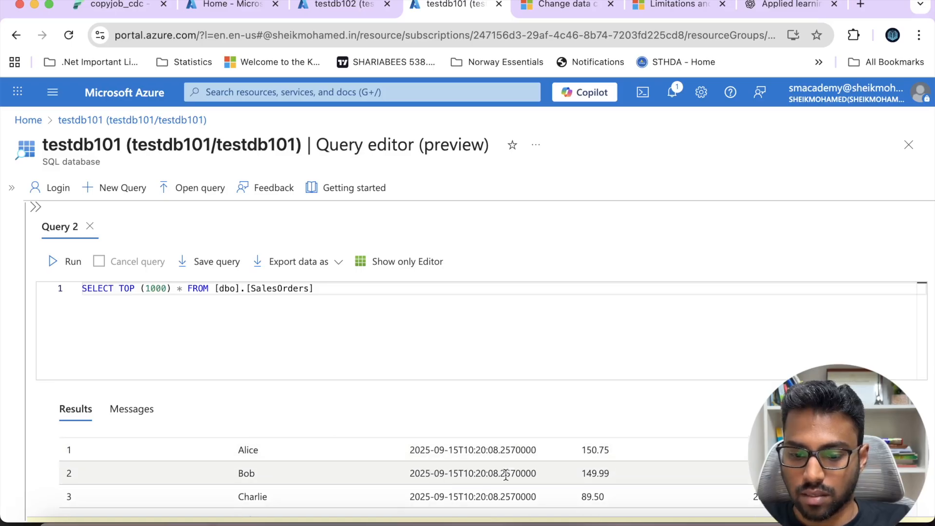
scroll(507, 472, up, 1)
drag(584, 487, 630, 488)
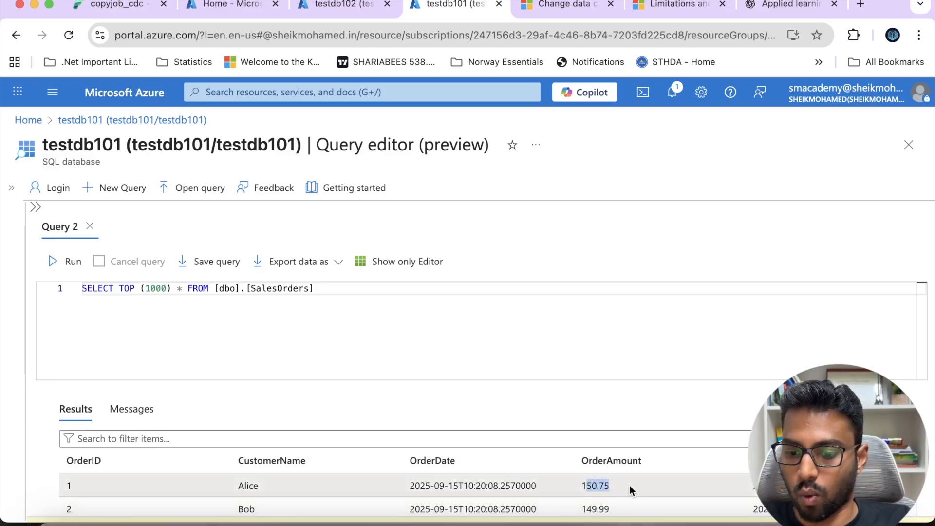
click(336, 15)
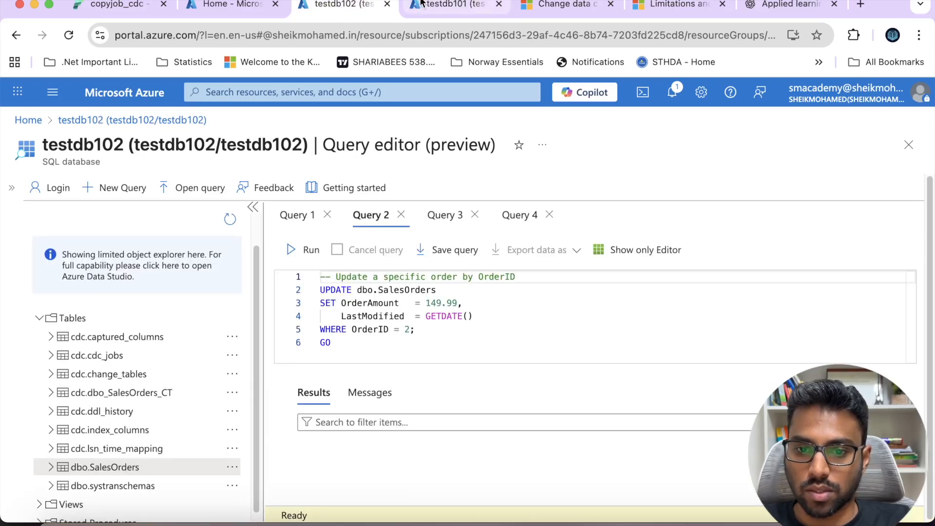
click(426, 7)
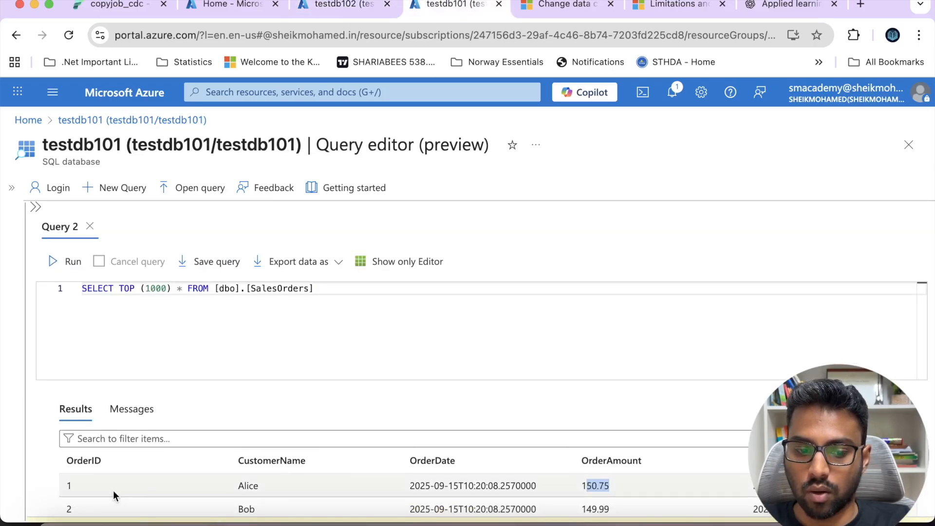
scroll(113, 494, down, 1)
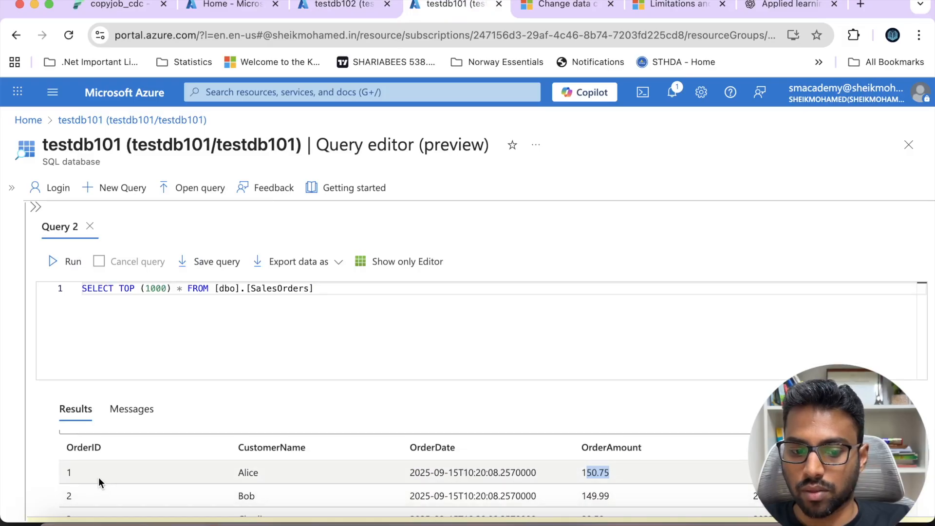
double_click(86, 448)
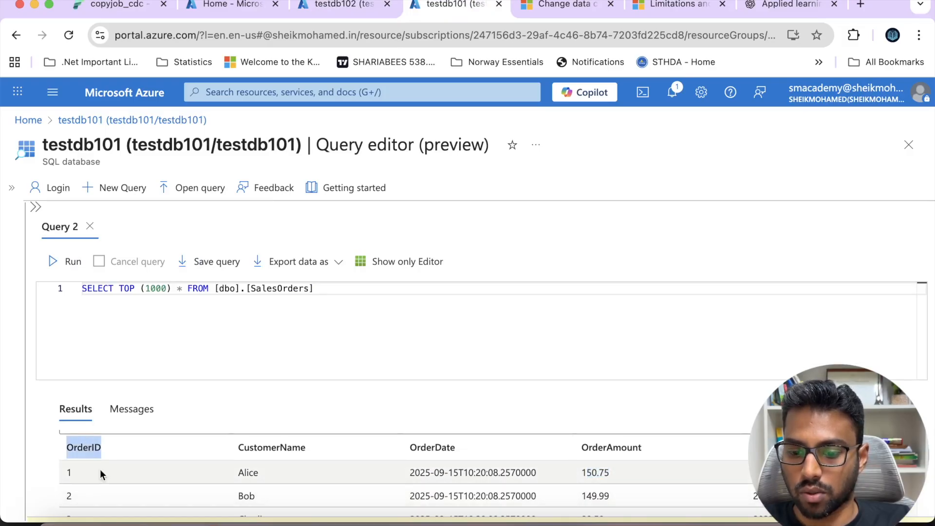
click(69, 472)
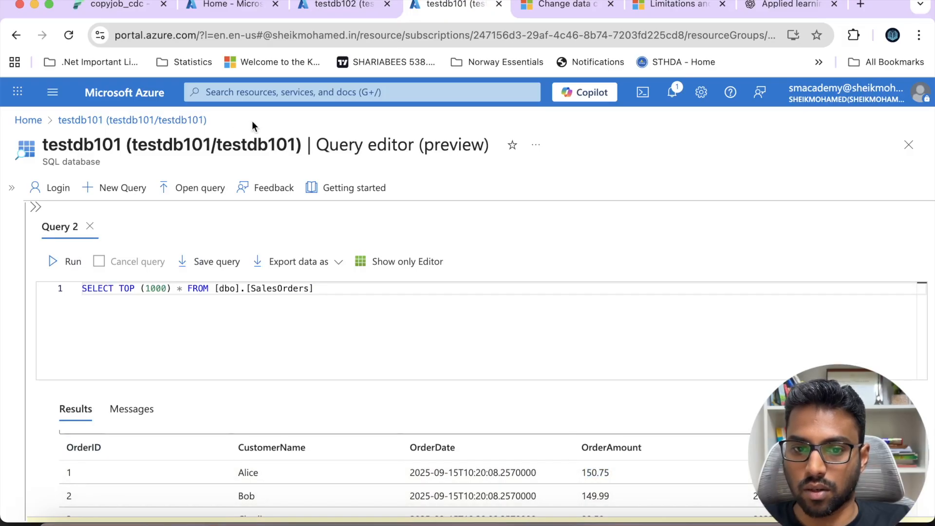
In testdb102's Query 2, change the UPDATE statement to target OrderID 1 and set OrderAmount to 999.99.
click(326, 12)
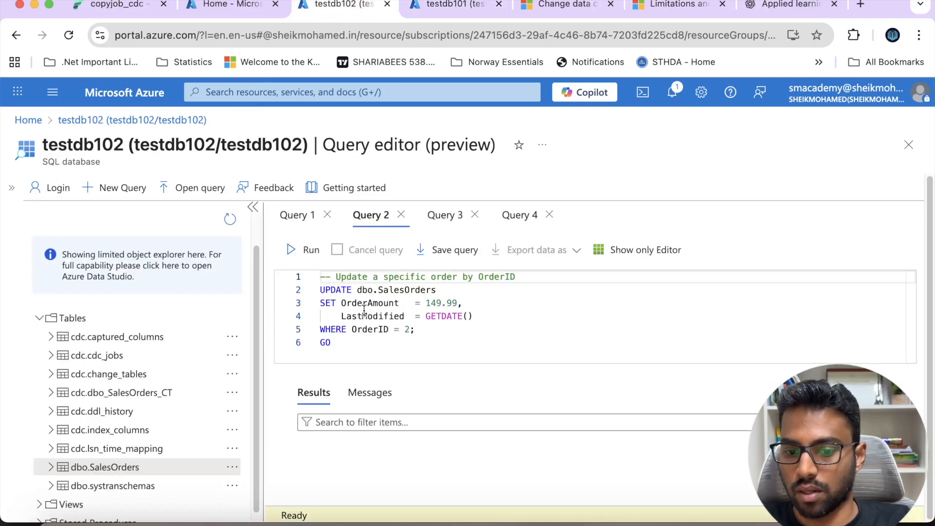
click(410, 330)
key(BackSpace)
text(1)
click(433, 299)
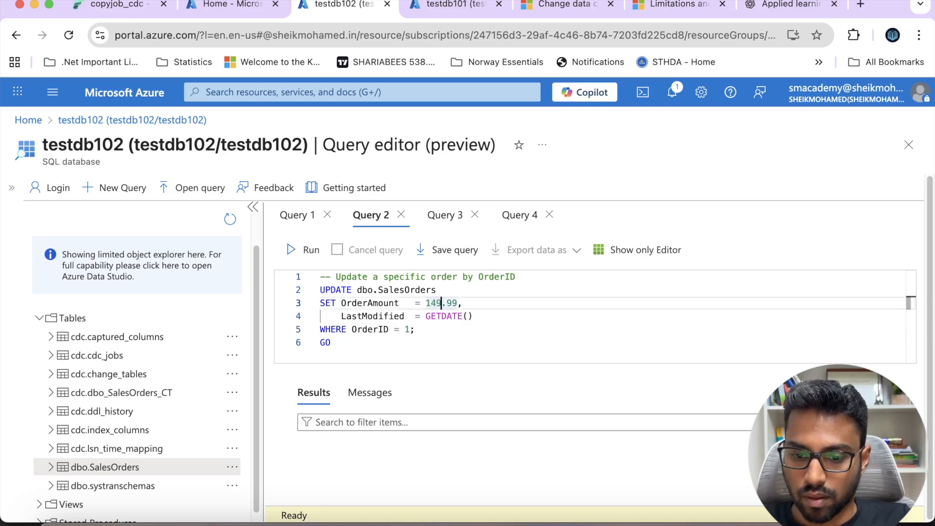
key(BackSpace)
key(BackSpace)
key(BackSpace)
text(999)
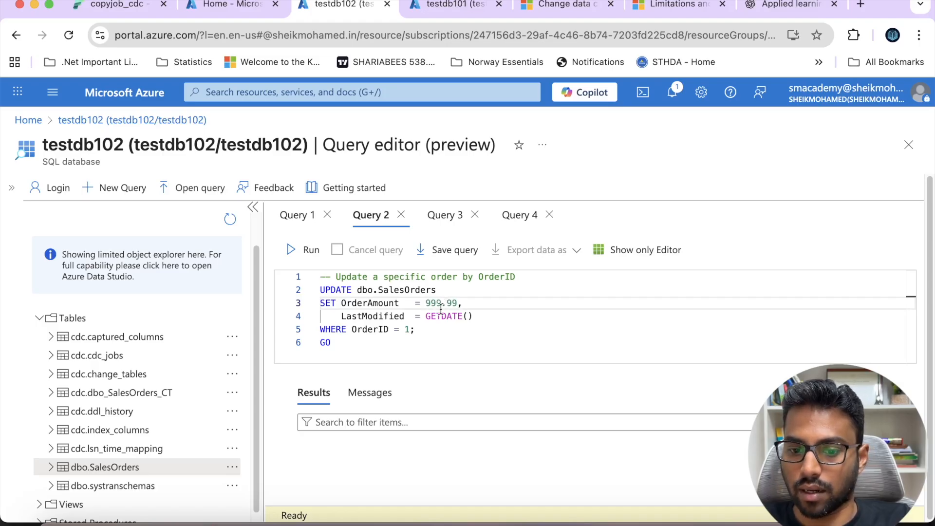
Check the OrderAmount of OrderID 1 in testdb101, and run the complete UPDATE statement in testdb102's Query 2.
click(450, 5)
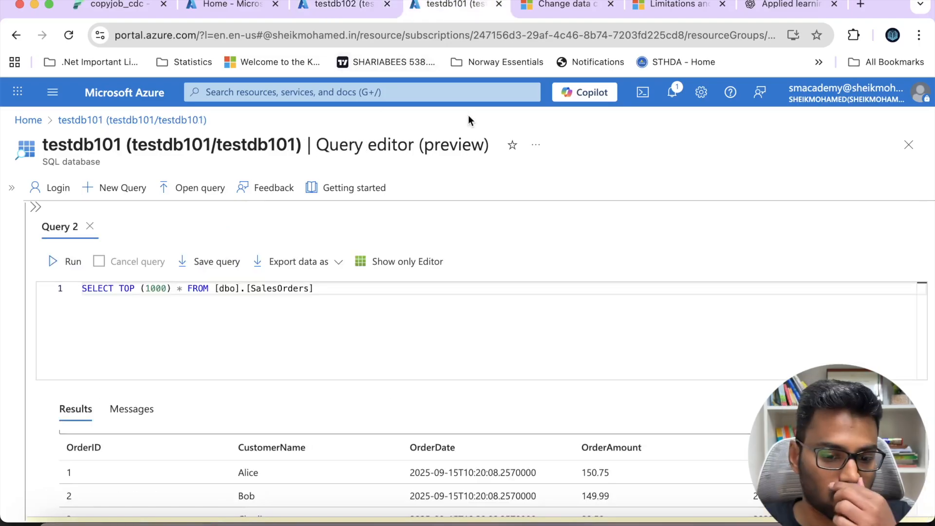
click(596, 473)
click(341, 13)
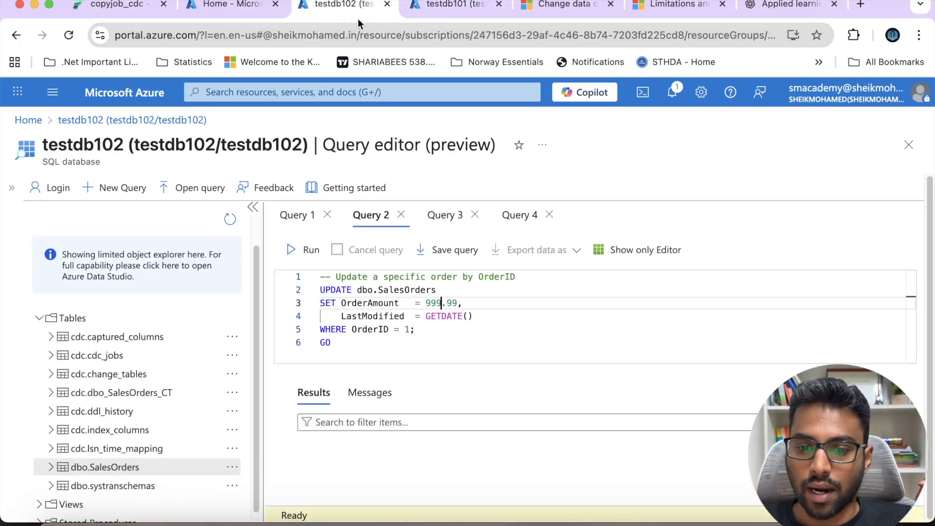
click(425, 327)
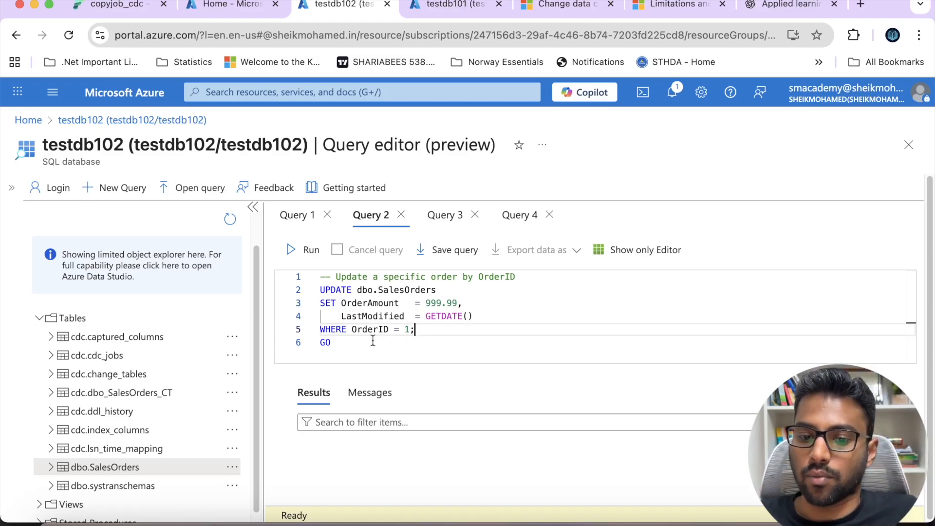
drag(364, 340, 322, 274)
click(303, 250)
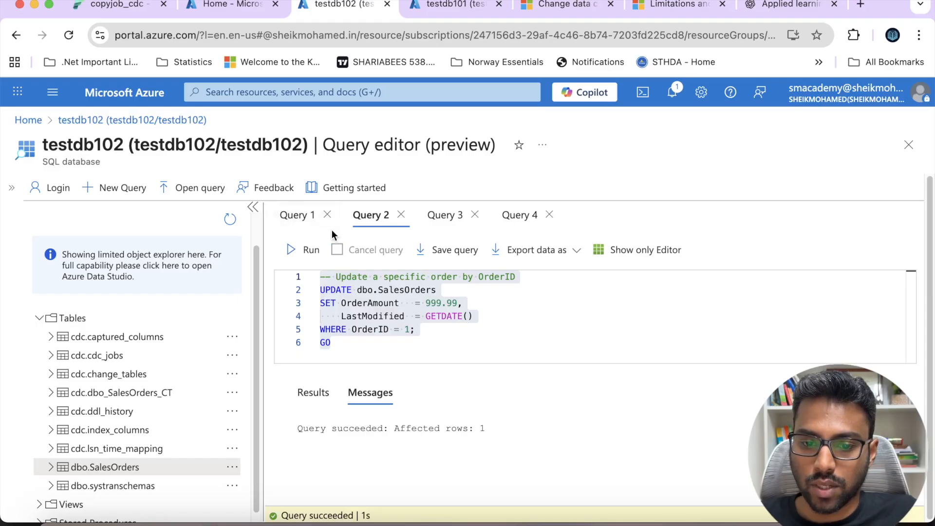
Rerun the SELECT TOP (1000) query on dbo.SalesOrders in testdb102's Query 4 and examine the OrderAmount of OrderID 1.
click(444, 217)
click(512, 219)
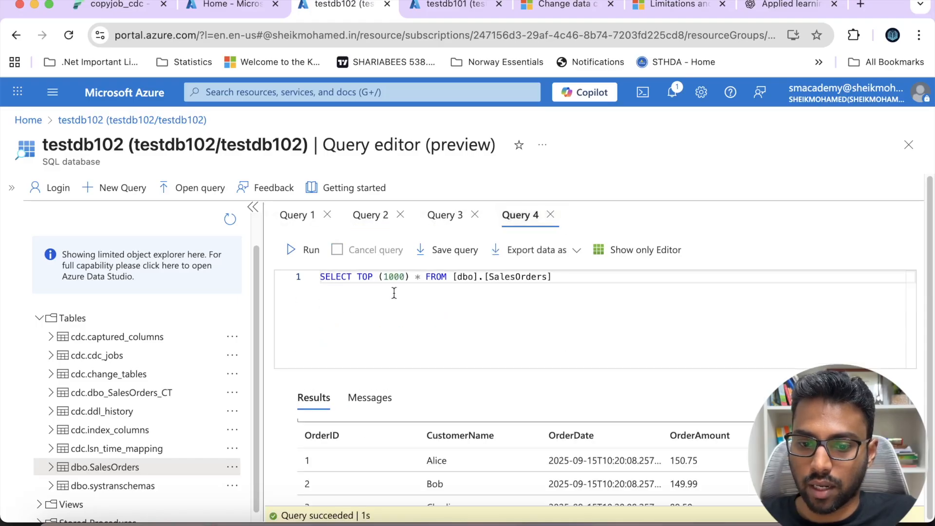
click(314, 251)
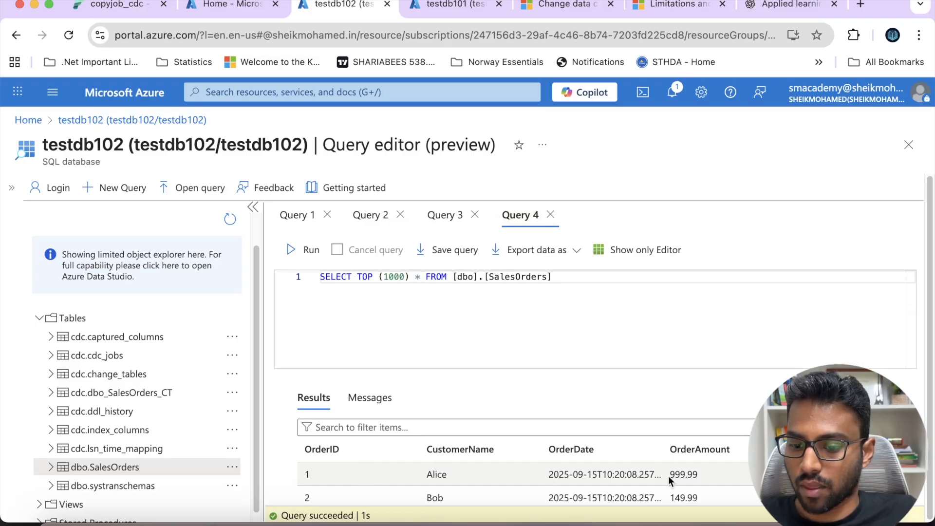
drag(669, 475, 710, 477)
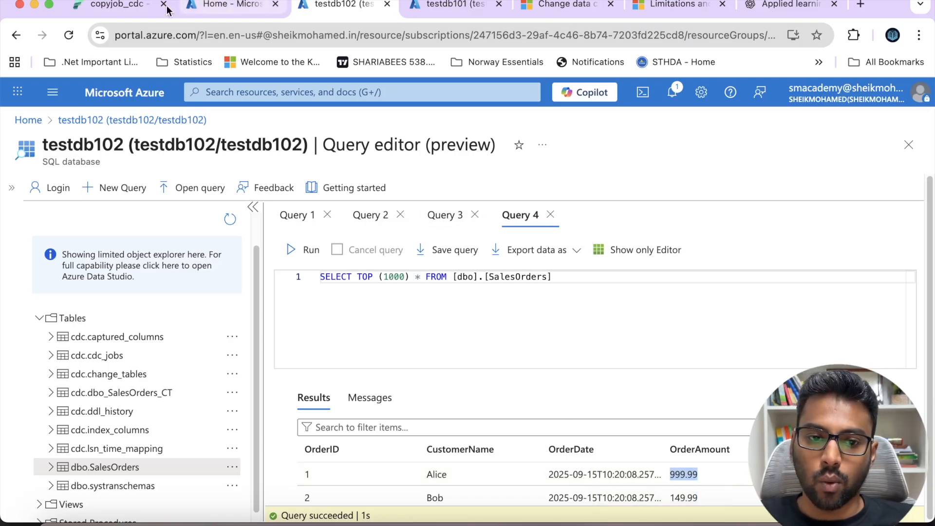
Run copyjob_cdc in Fabric, compare OrderID 1 in testdb101 and testdb102 meanwhile, and return to the job to enlarge its results area.
click(97, 12)
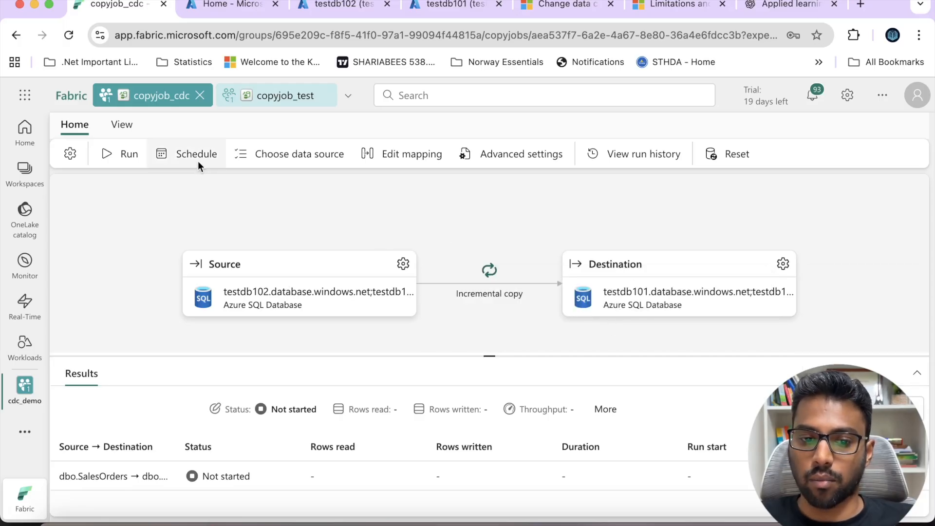
click(128, 155)
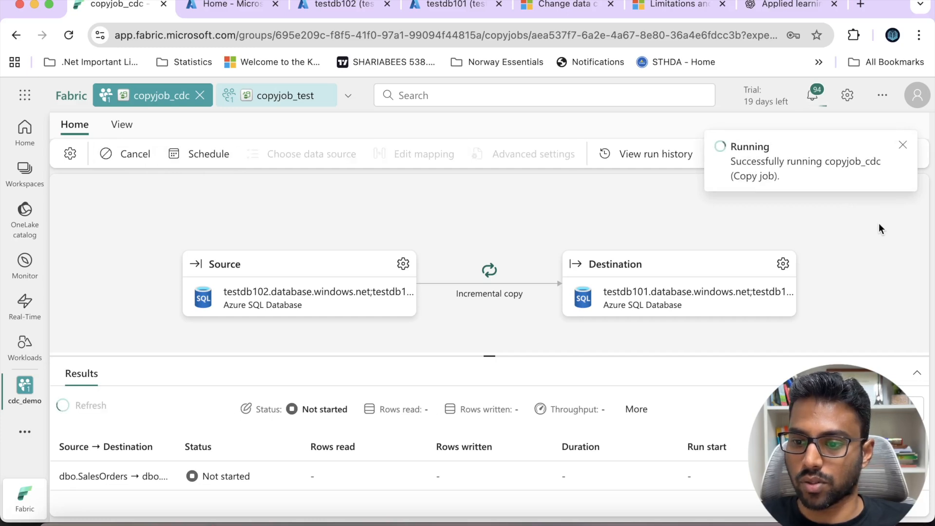
click(466, 5)
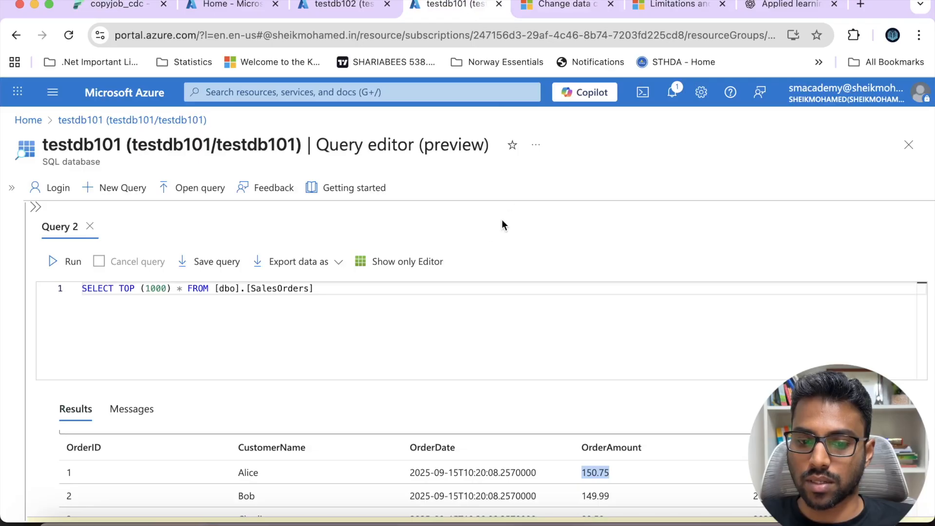
click(587, 483)
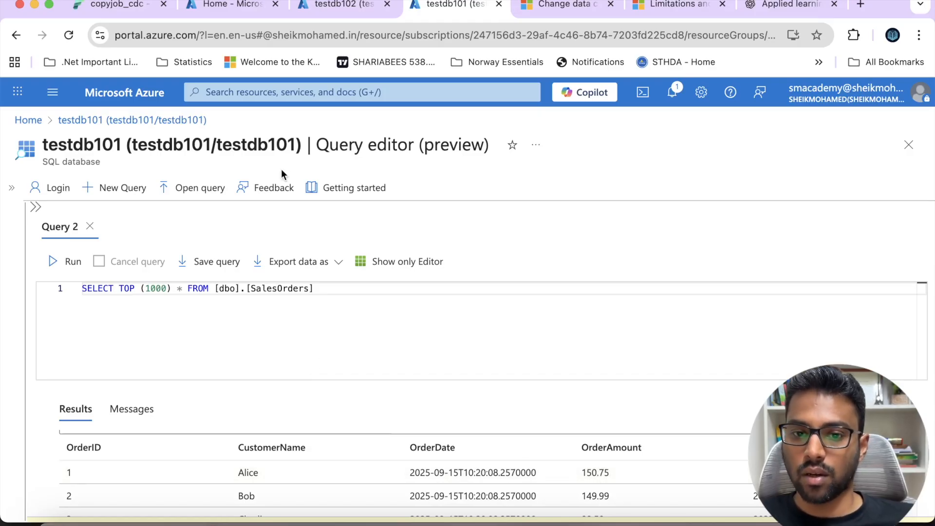
click(344, 4)
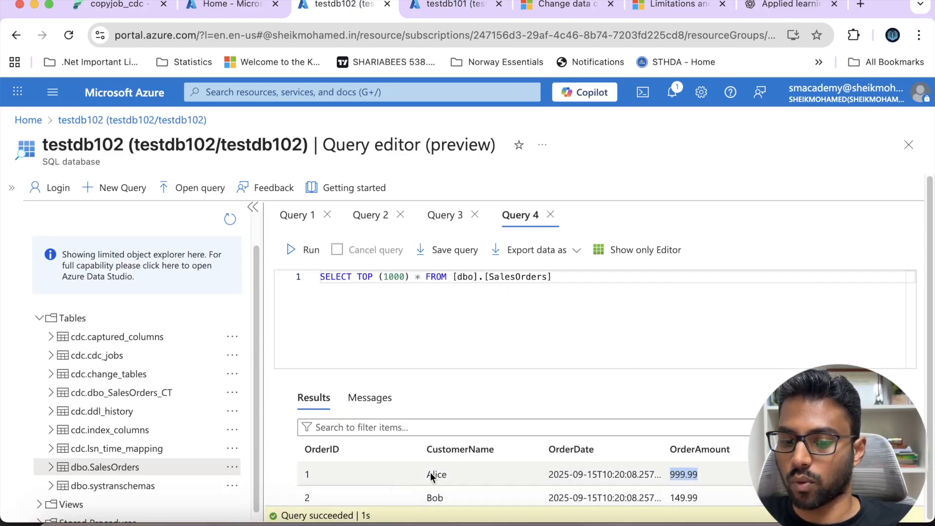
click(105, 5)
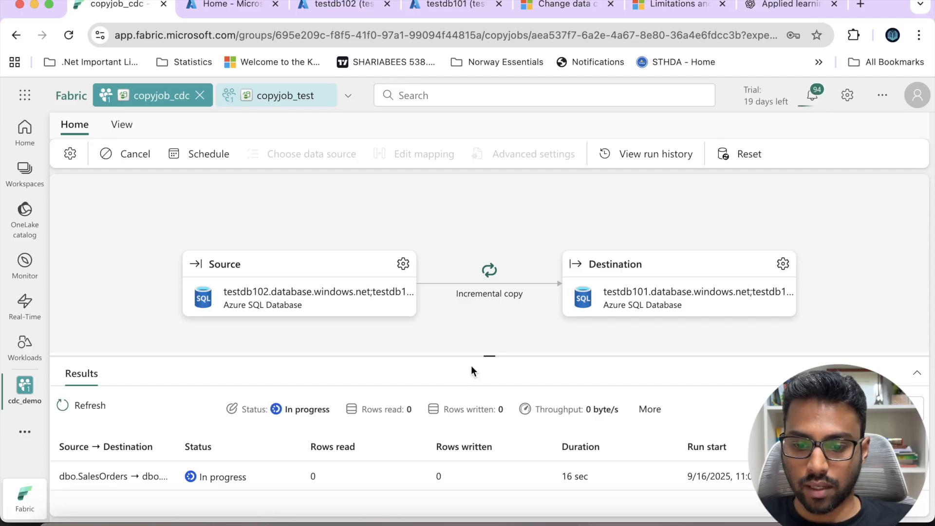
drag(486, 358, 491, 342)
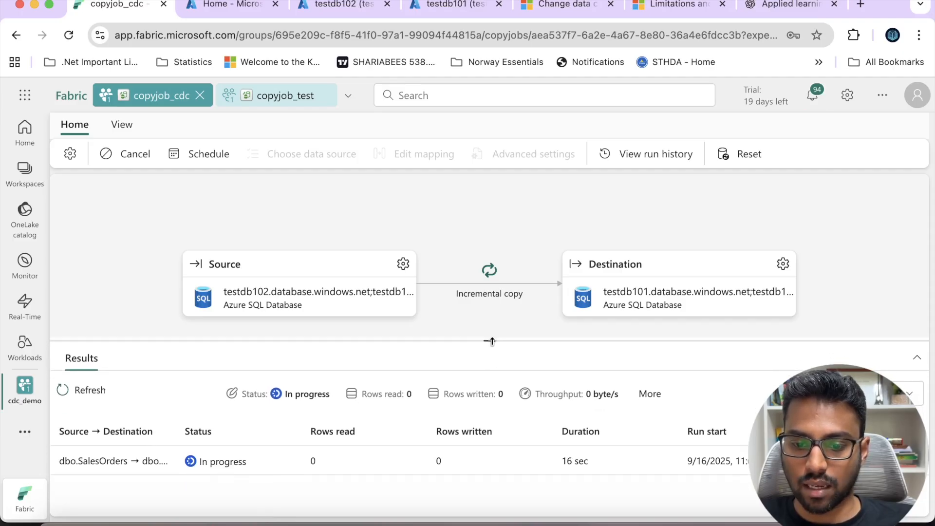
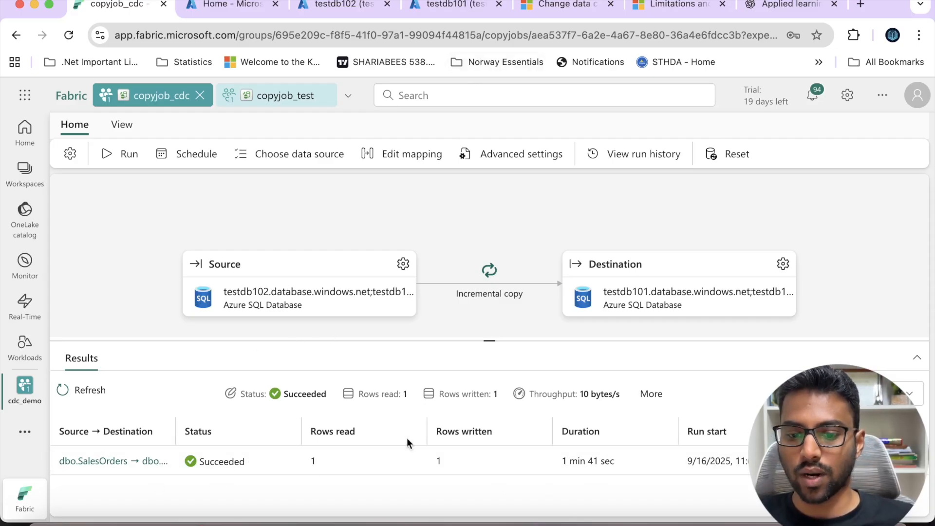
Review the OrderID 1 row in testdb102's query results and return to copyjob_cdc's run results in Fabric.
click(346, 3)
drag(425, 473, 662, 493)
click(566, 336)
click(119, 5)
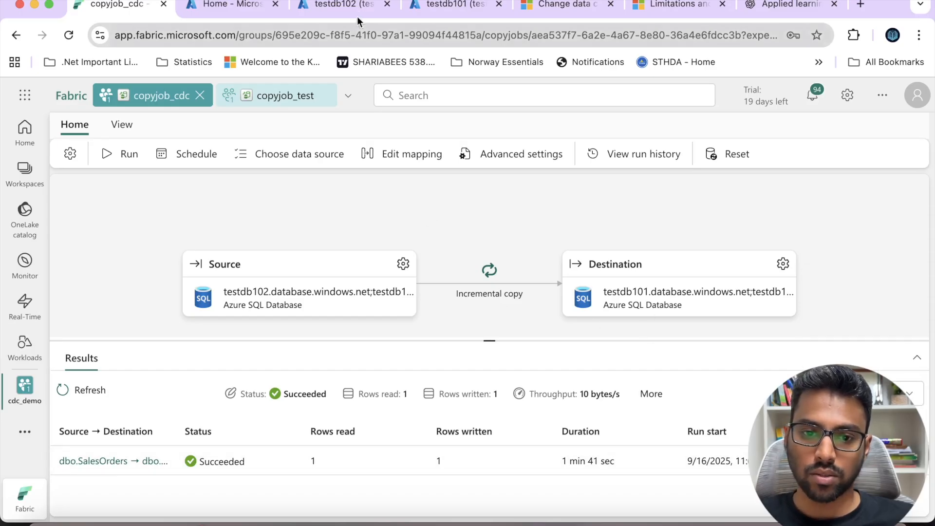
Rerun the SELECT TOP (1000) query on dbo.SalesOrders in testdb101 and examine the OrderAmount of OrderID 1.
click(450, 4)
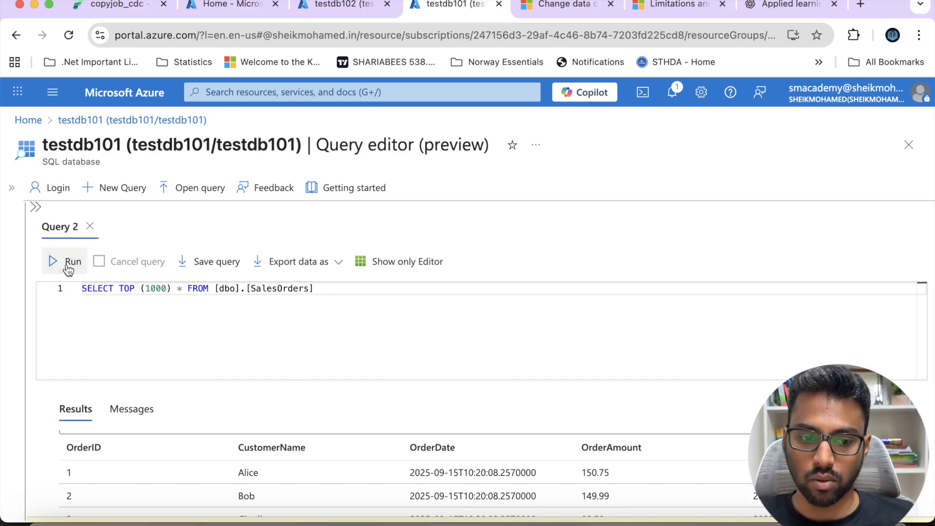
click(69, 261)
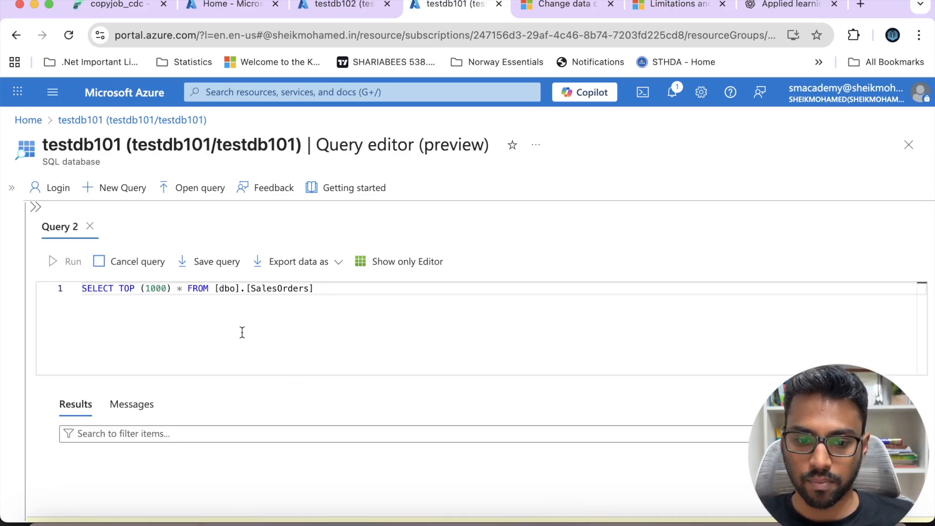
drag(66, 488, 368, 470)
click(387, 482)
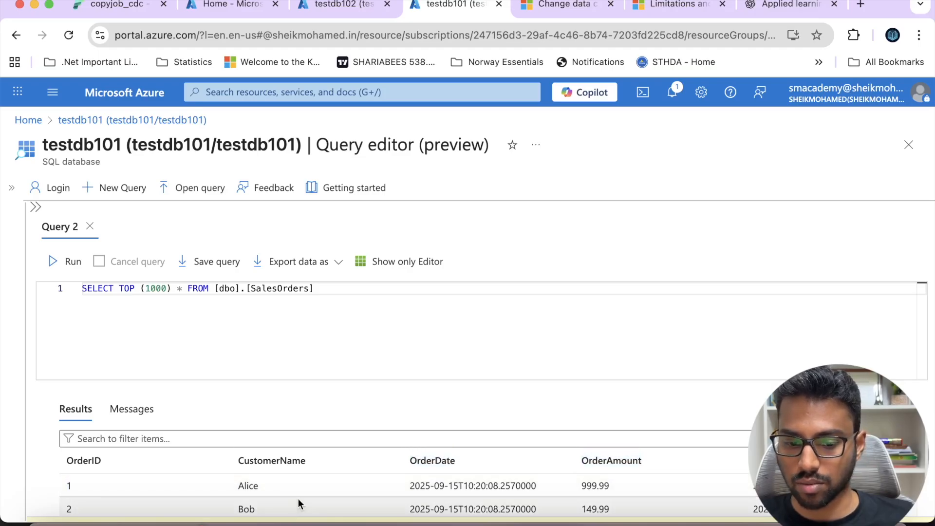
drag(583, 485, 626, 485)
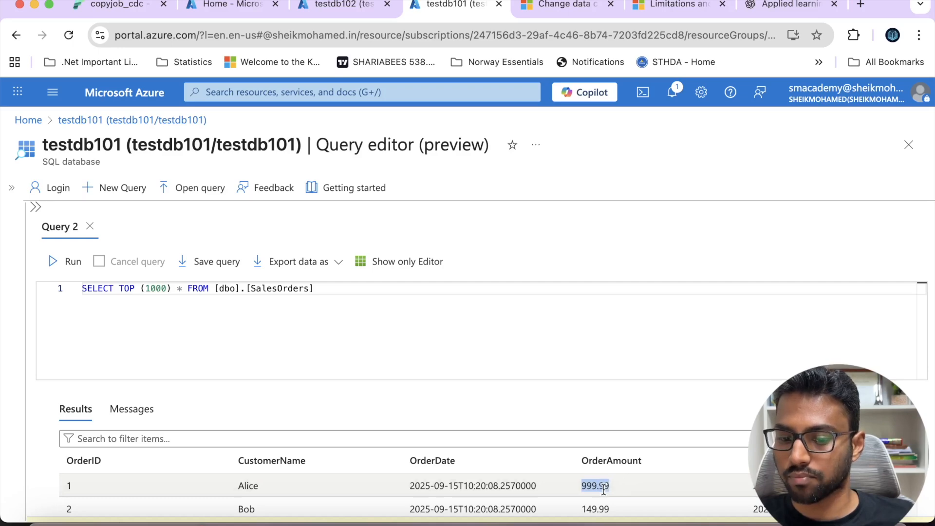
click(752, 488)
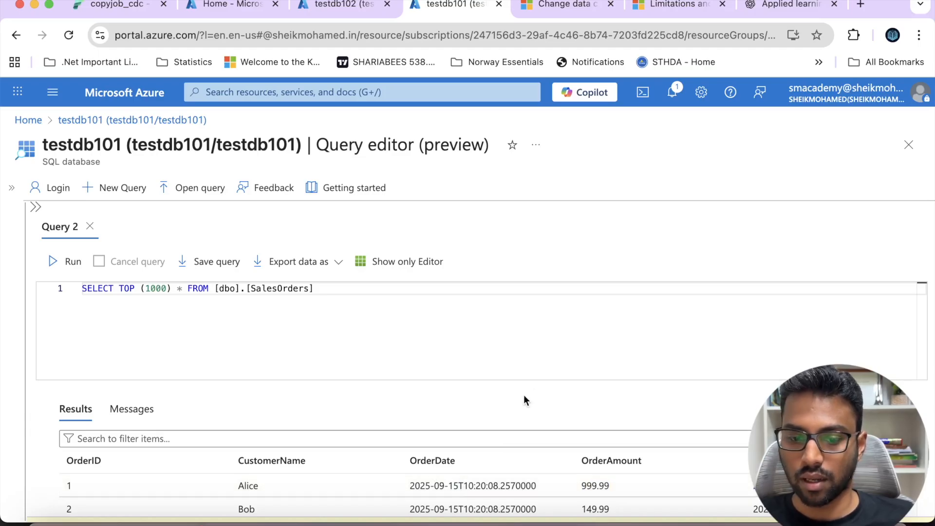
In testdb102's Query 1, replace the three sample customer names on lines 27 to 29 of the Step 5 INSERT statement with new ones.
click(316, 4)
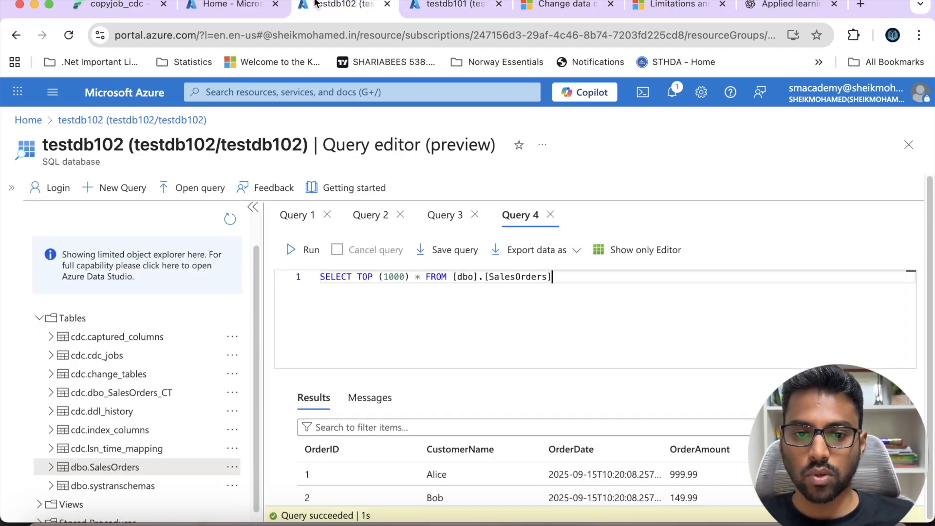
click(297, 214)
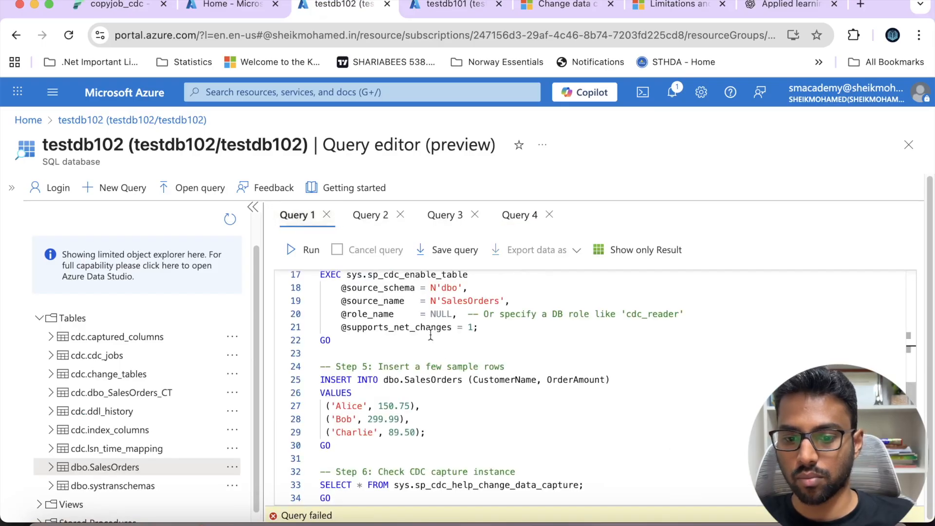
double_click(395, 416)
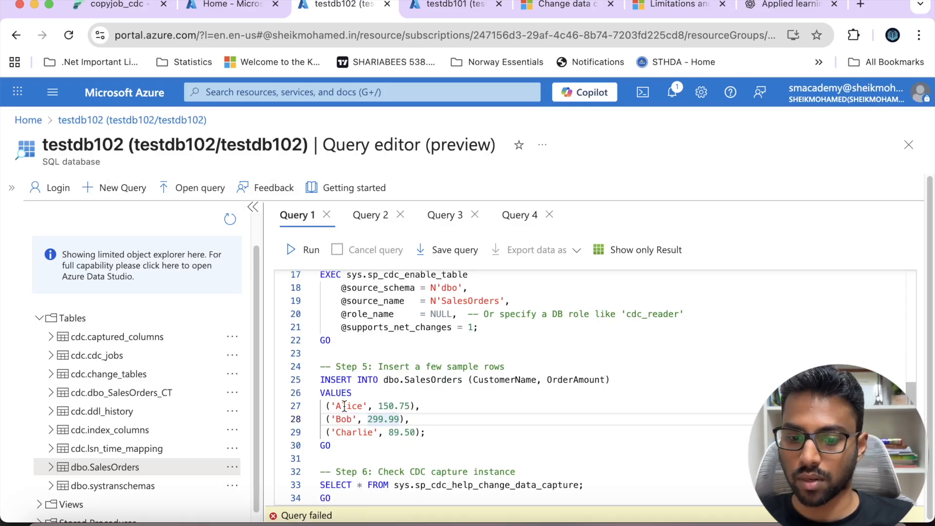
double_click(346, 406)
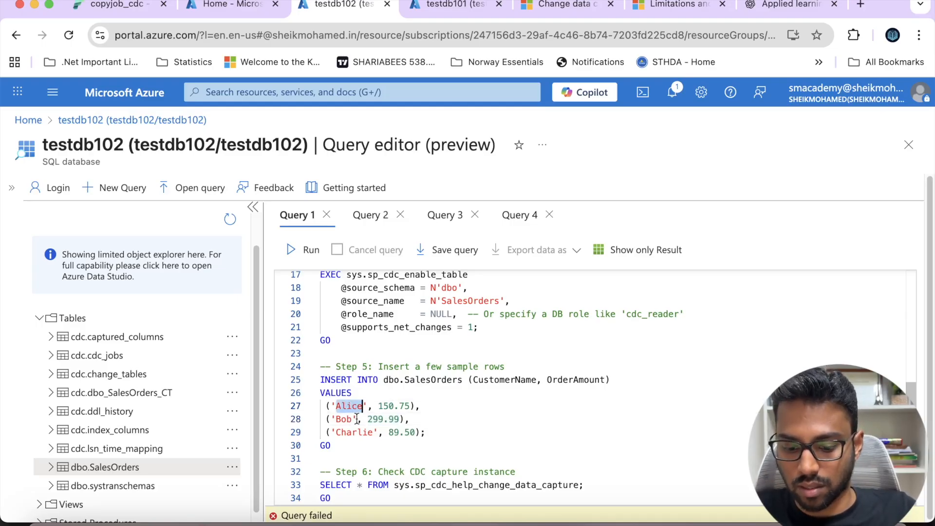
key(BackSpace)
text(mike)
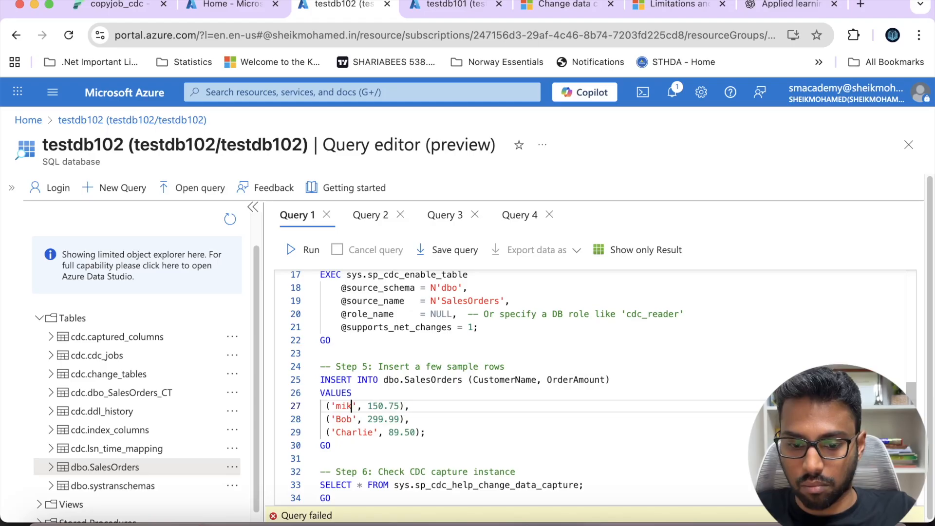
double_click(344, 419)
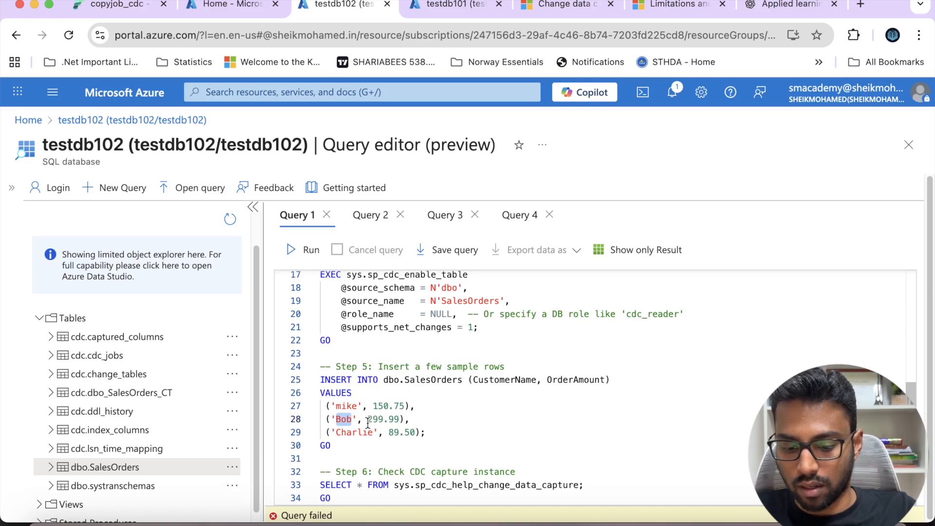
text(christ)
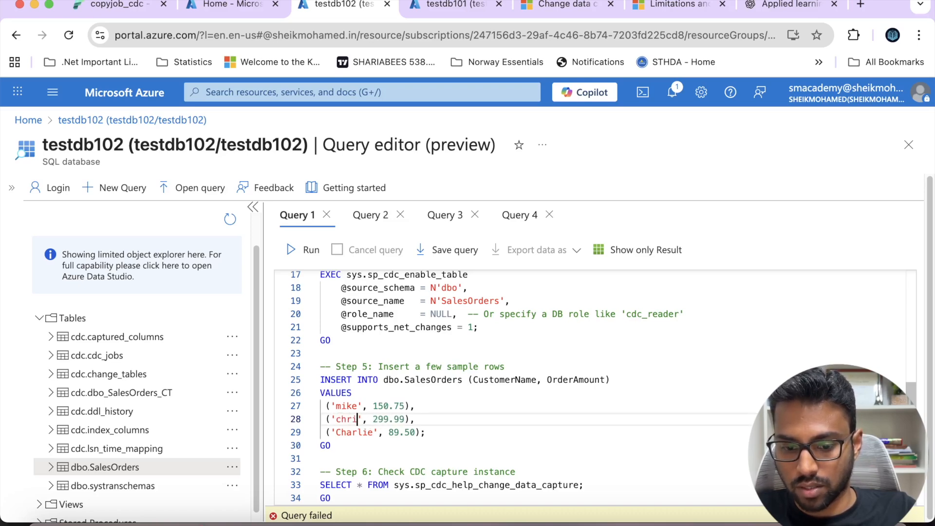
text(ian)
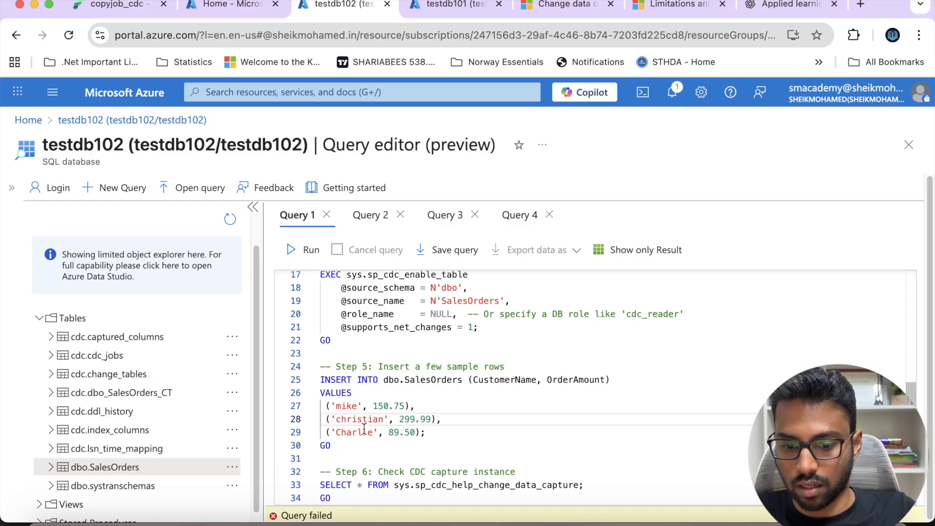
double_click(354, 431)
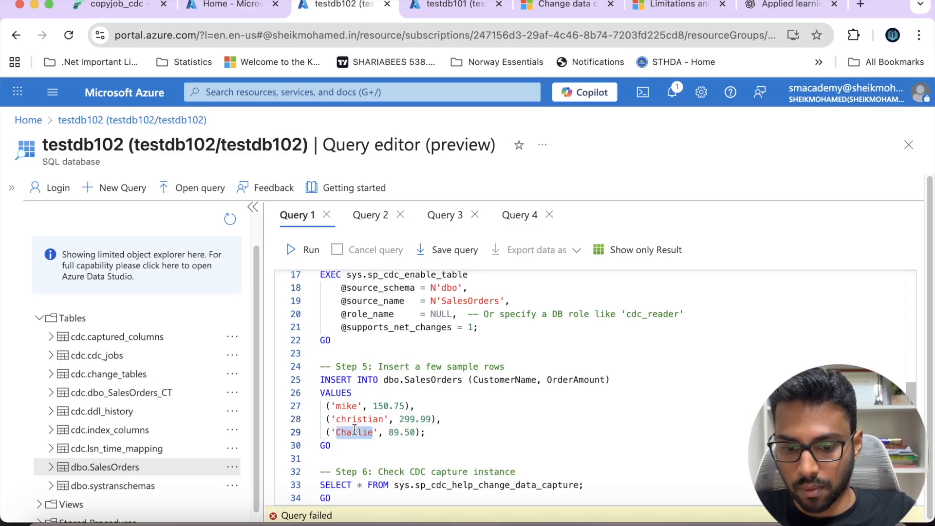
text(trump)
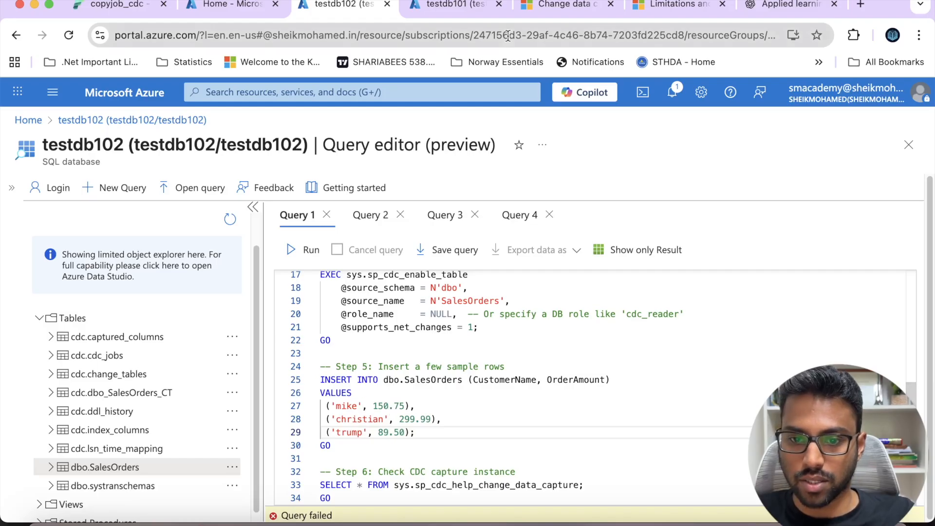
Check the existing customer names in testdb101's SalesOrders results and change the first customer in testdb102's INSERT statement to 'gates'.
click(472, 10)
scroll(412, 460, down, 1)
click(425, 265)
click(425, 266)
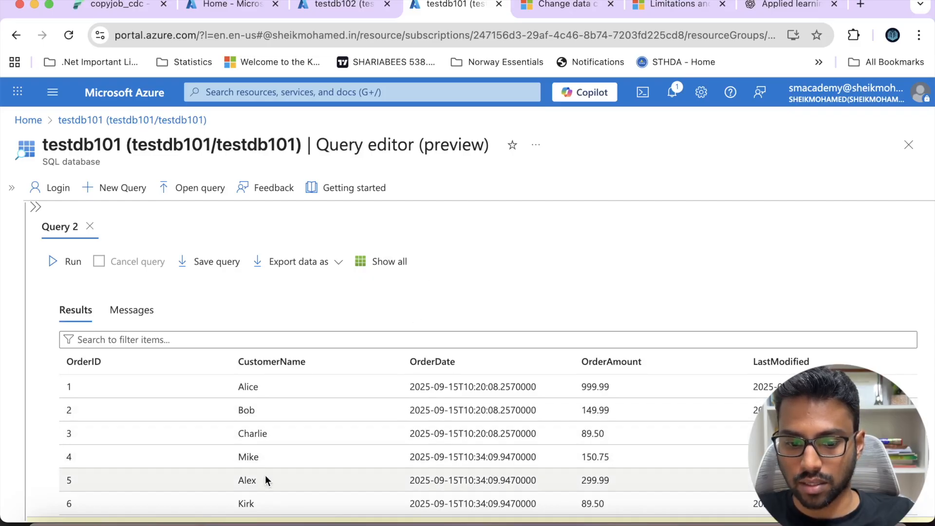
click(340, 5)
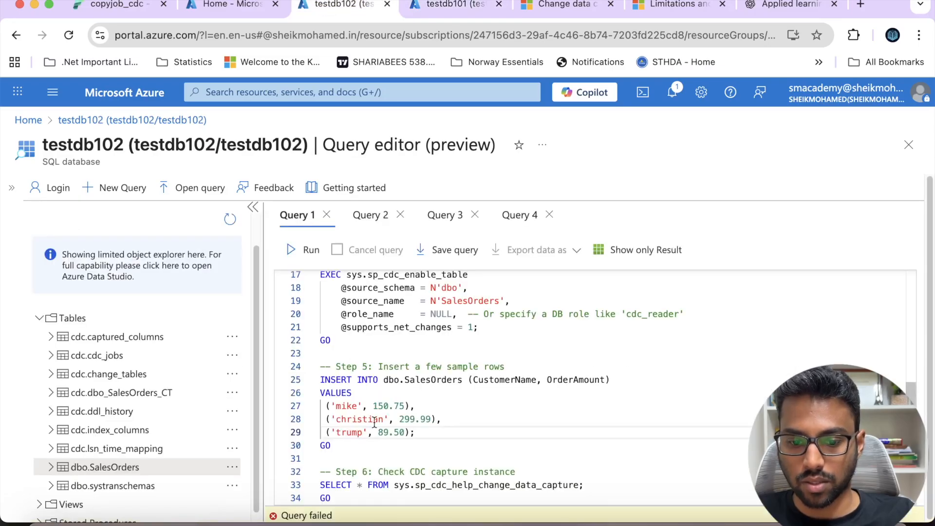
double_click(348, 407)
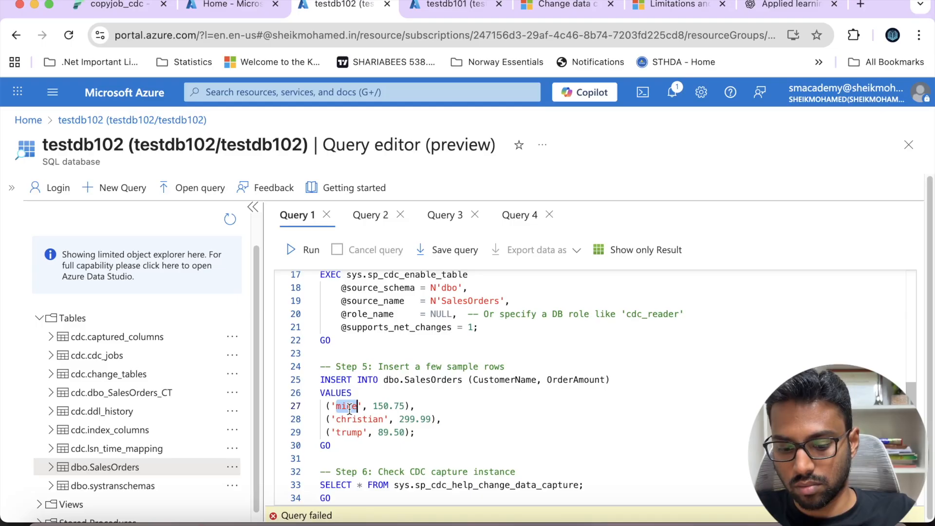
text(gates)
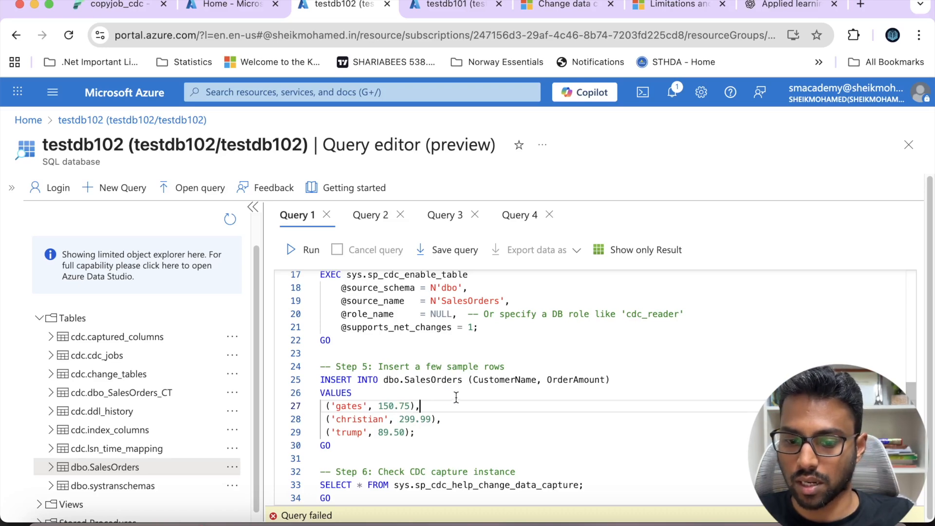
Execute only the Step 5 INSERT block into dbo.SalesOrders in testdb102 and show only its result.
drag(331, 445, 320, 363)
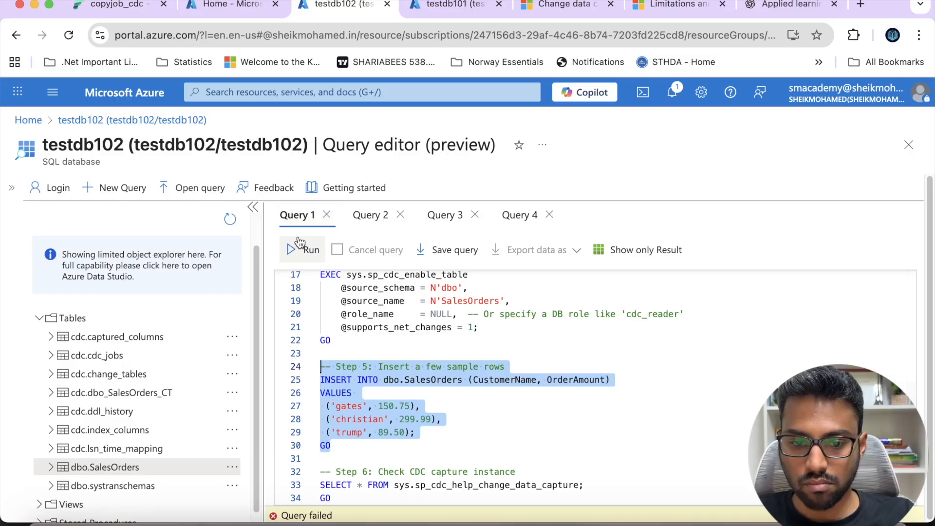
click(305, 248)
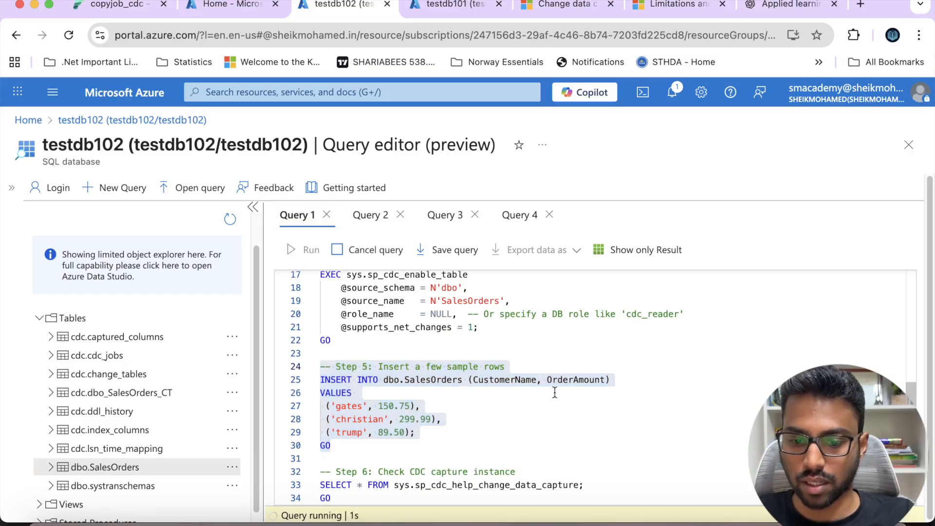
click(639, 249)
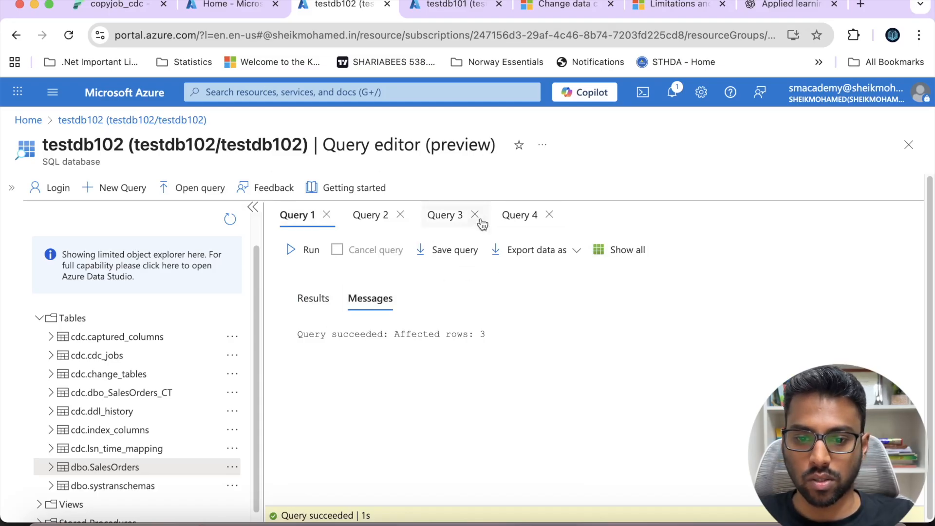
Rerun Query 4's SELECT TOP (1000) on dbo.SalesOrders in testdb102 and examine the newly inserted rows in the results.
click(532, 215)
click(285, 249)
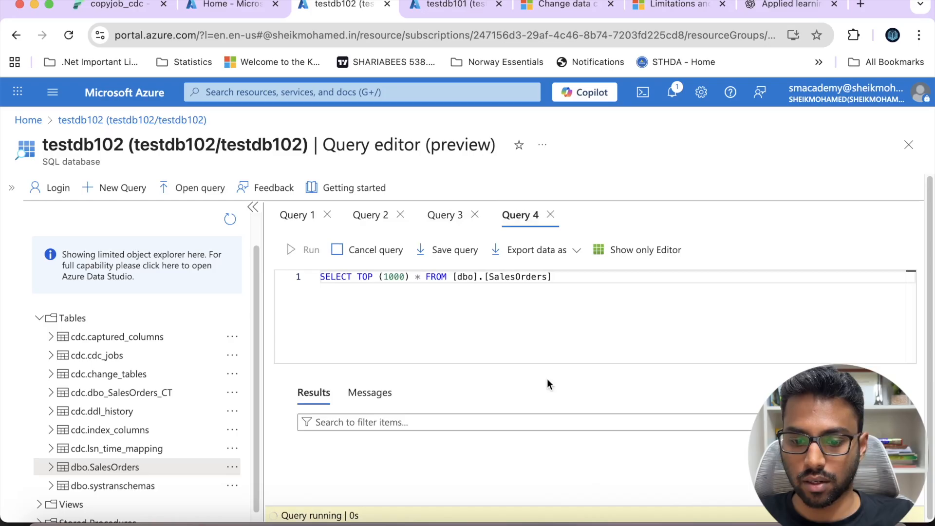
click(639, 250)
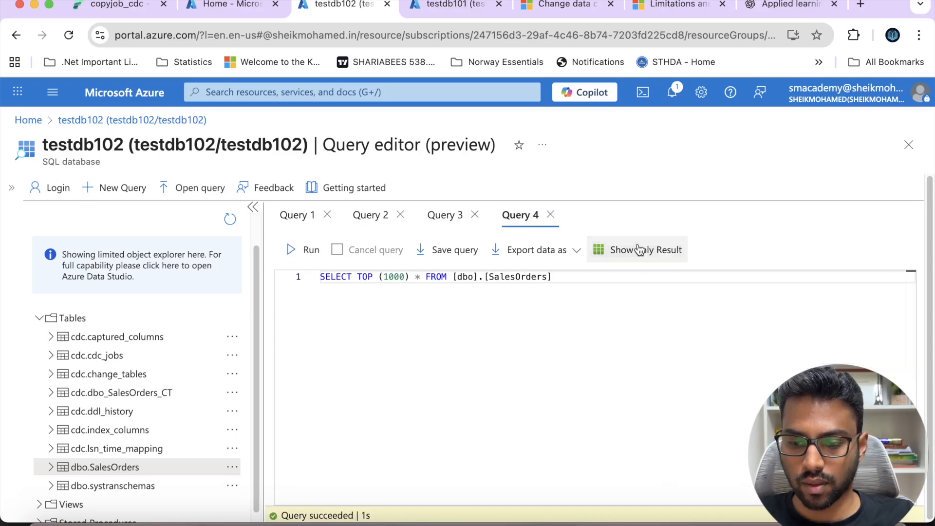
click(640, 250)
scroll(490, 388, down, 3)
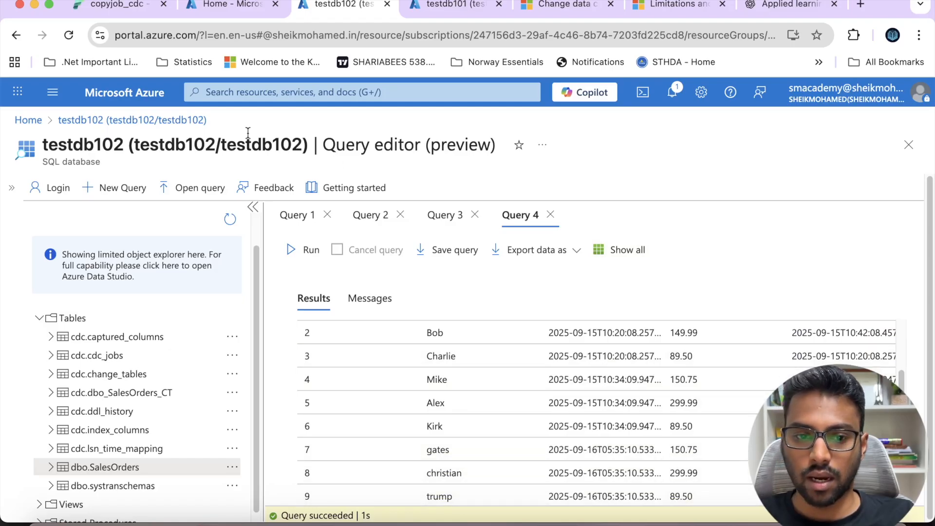
Run copyjob_cdc in Fabric and meanwhile compare the SalesOrders rows in testdb102 and testdb101, restoring testdb101's query editor and results view.
click(117, 6)
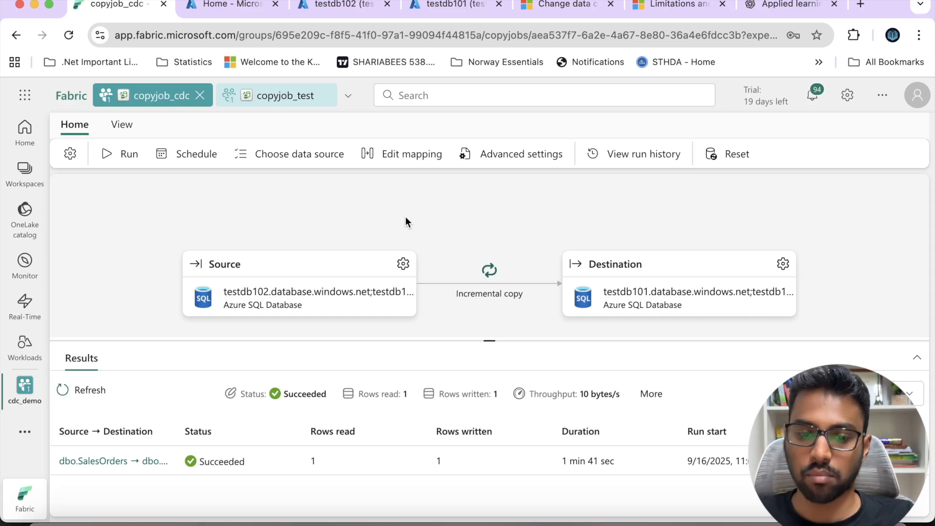
click(122, 157)
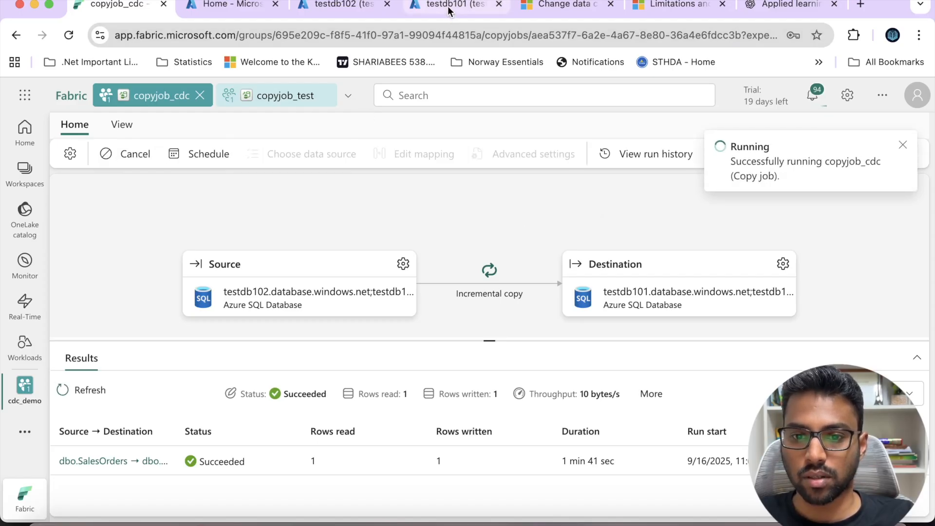
click(361, 7)
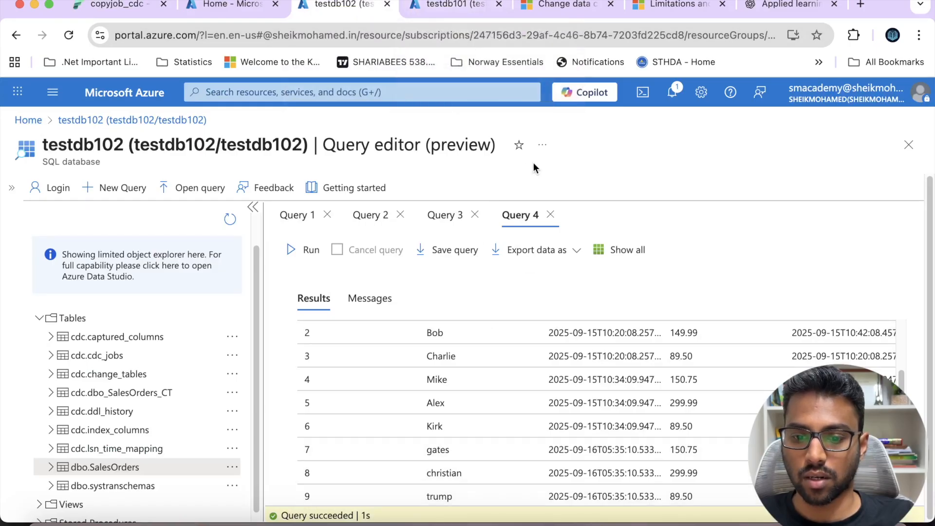
click(453, 8)
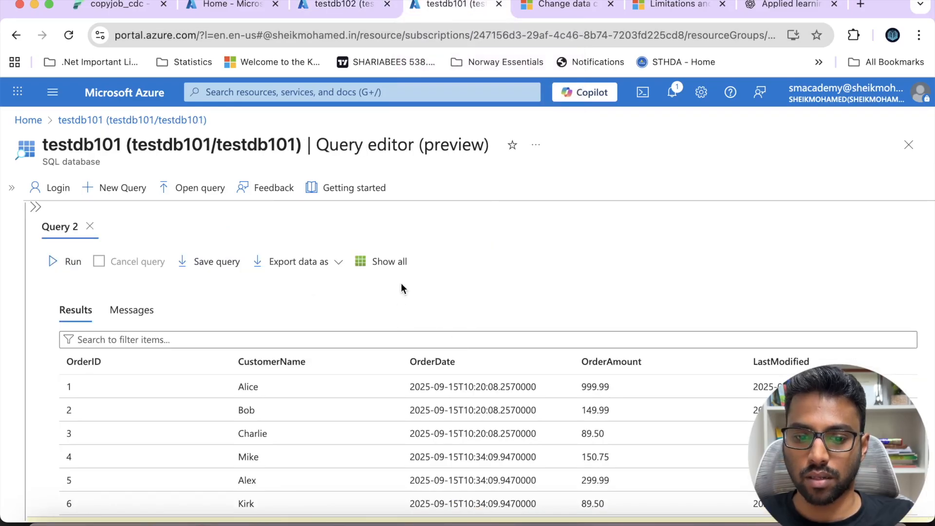
click(395, 266)
click(317, 334)
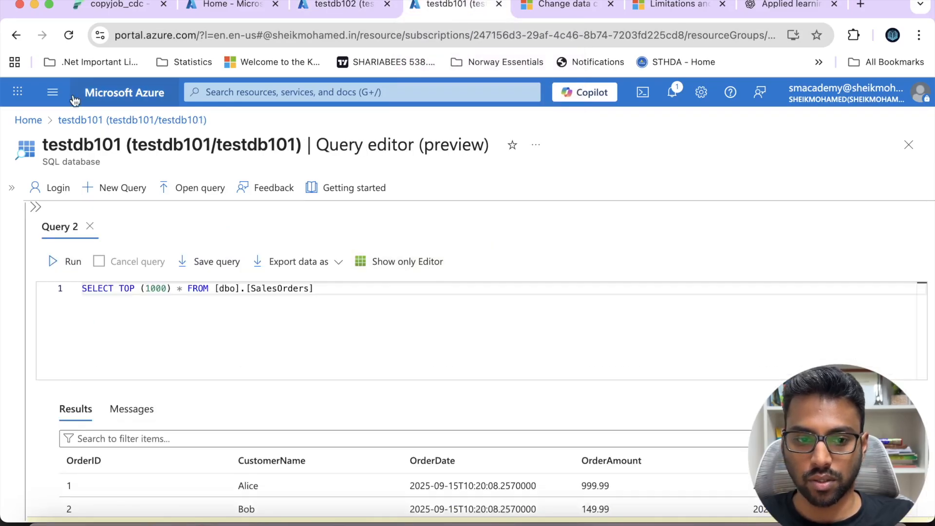
Return to copyjob_cdc in Fabric and review the copy job details of the dbo.SalesOrders mapping.
click(110, 4)
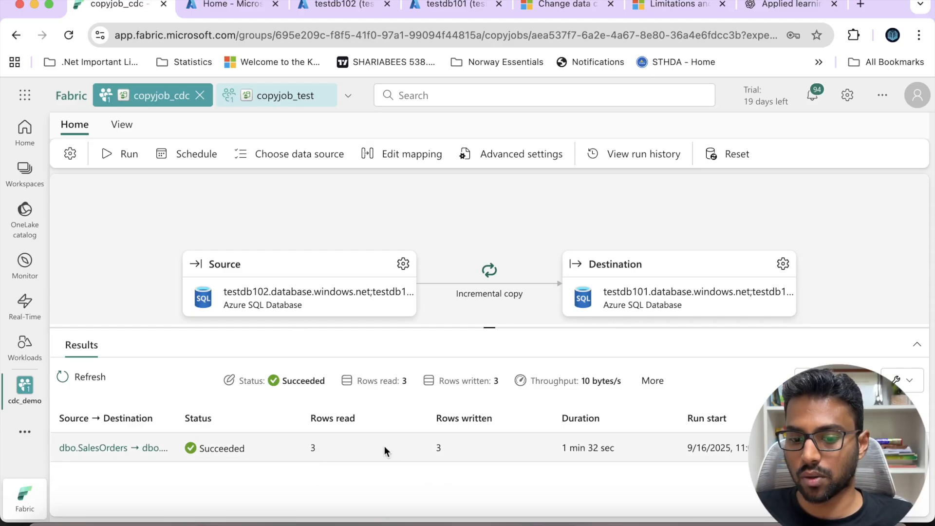
click(138, 449)
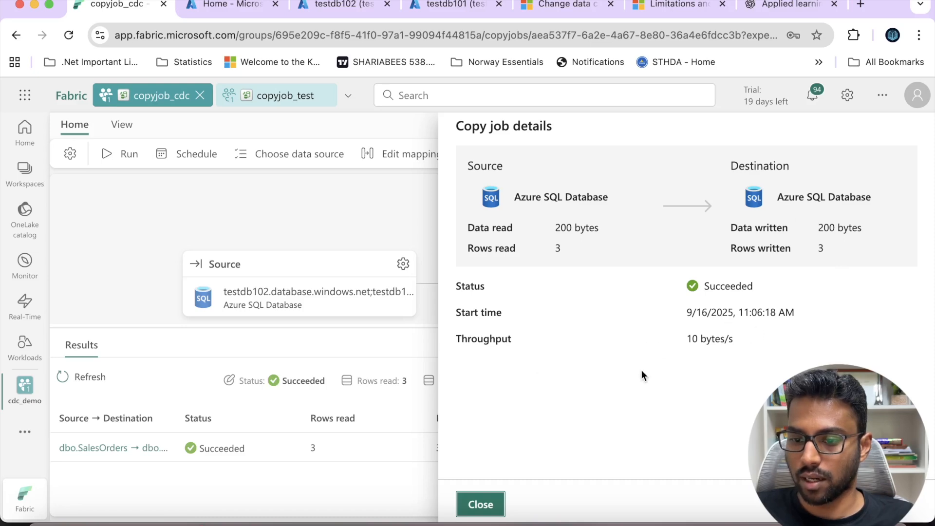
click(480, 505)
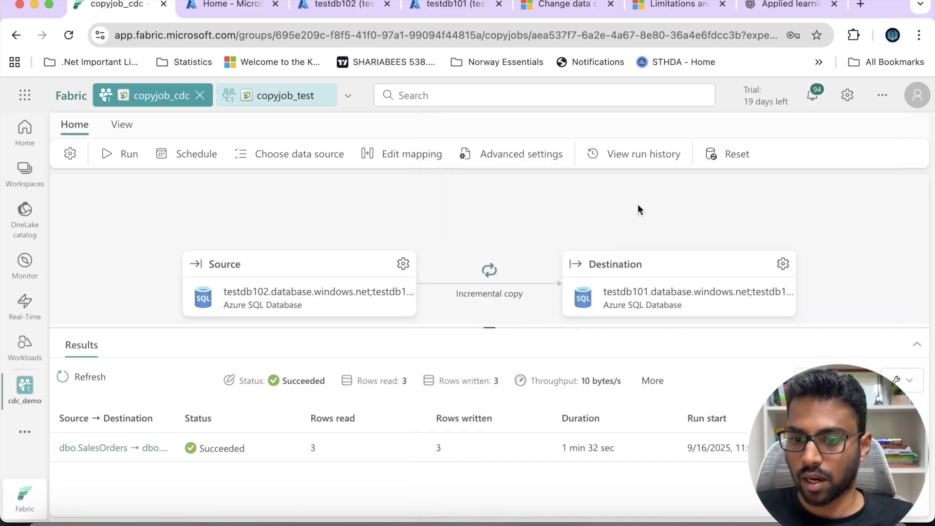
Review copyjob_cdc's run history and open the monitoring details of the most recent run.
click(639, 154)
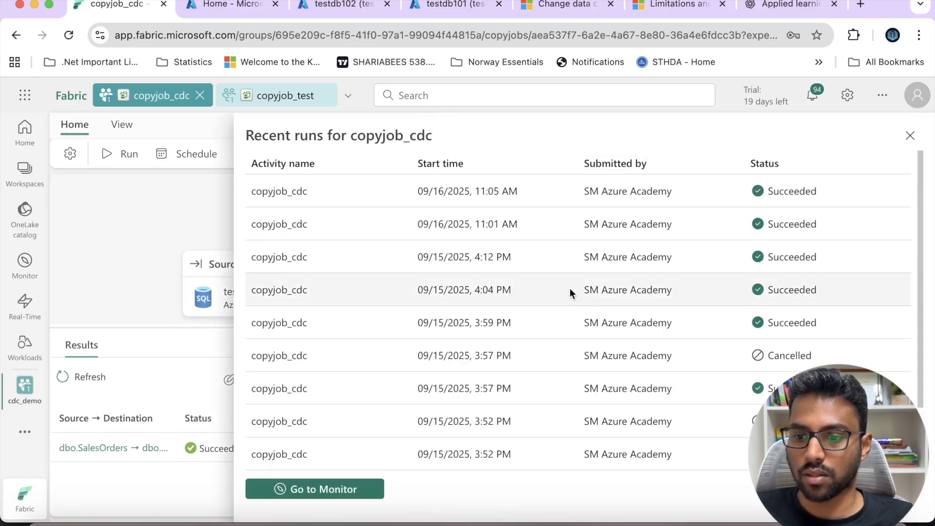
scroll(560, 289, down, 3)
scroll(561, 288, up, 3)
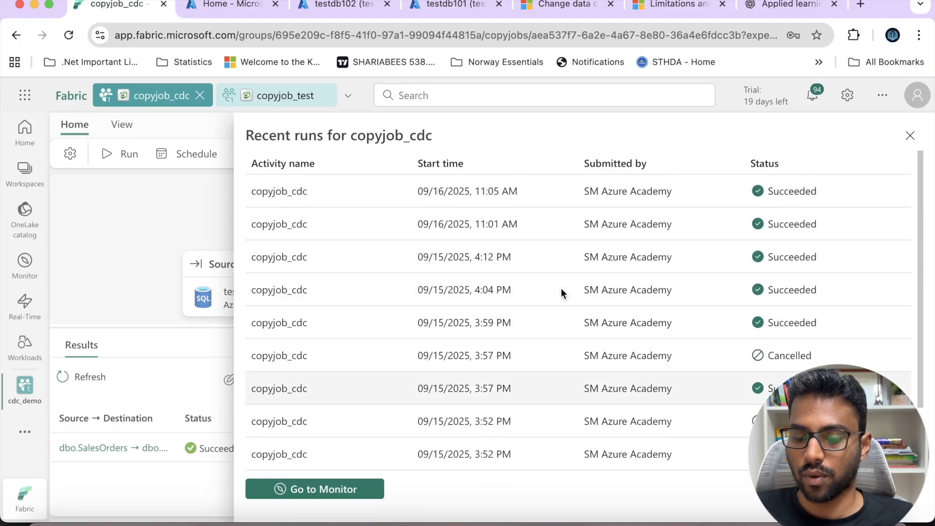
click(296, 191)
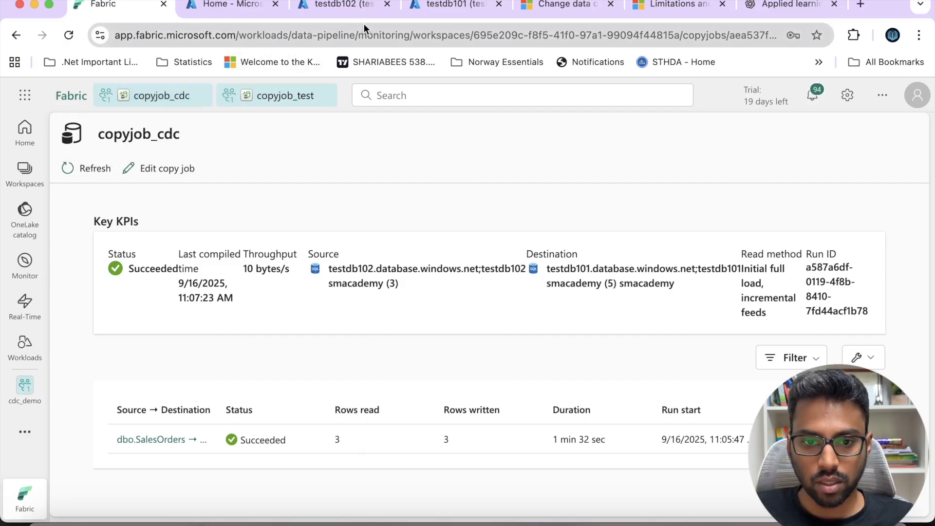
Rerun the SELECT TOP (1000) query on dbo.SalesOrders in testdb101 and check the results for the newly inserted orders.
click(440, 6)
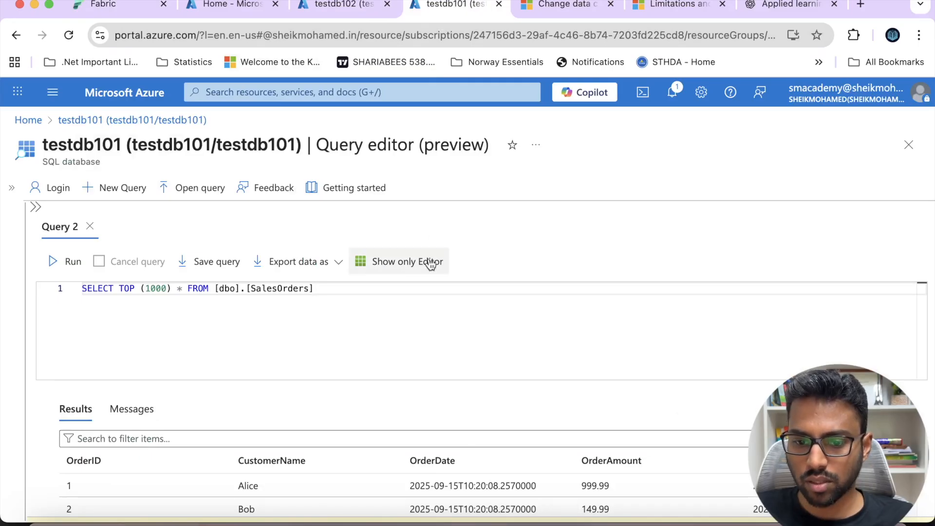
click(429, 263)
click(428, 267)
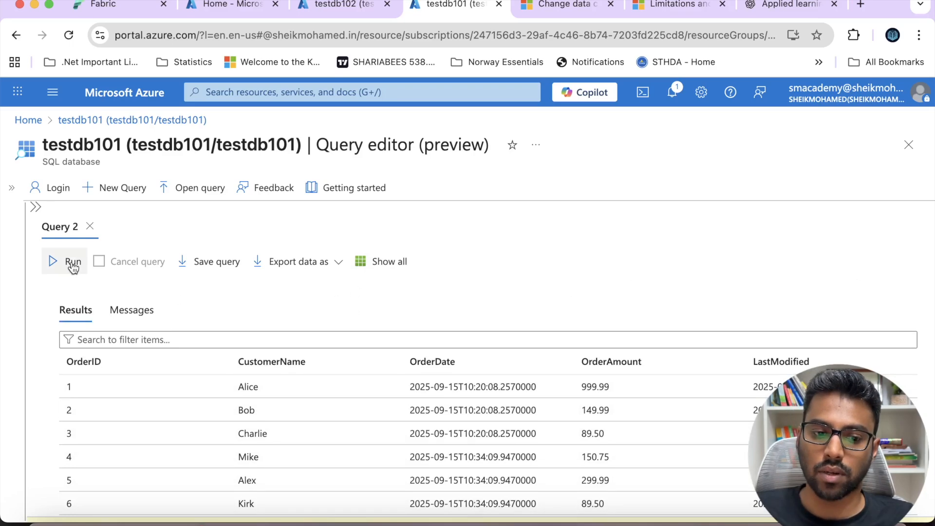
click(71, 261)
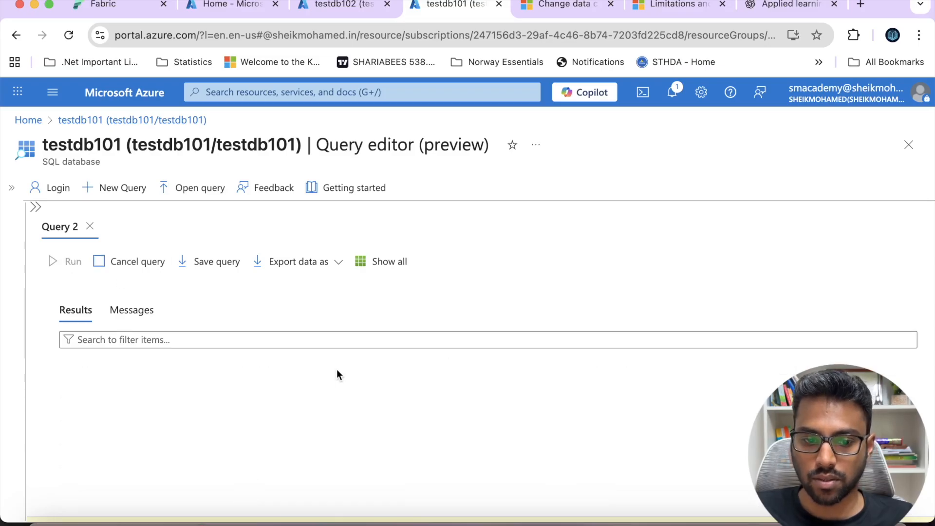
scroll(346, 463, down, 3)
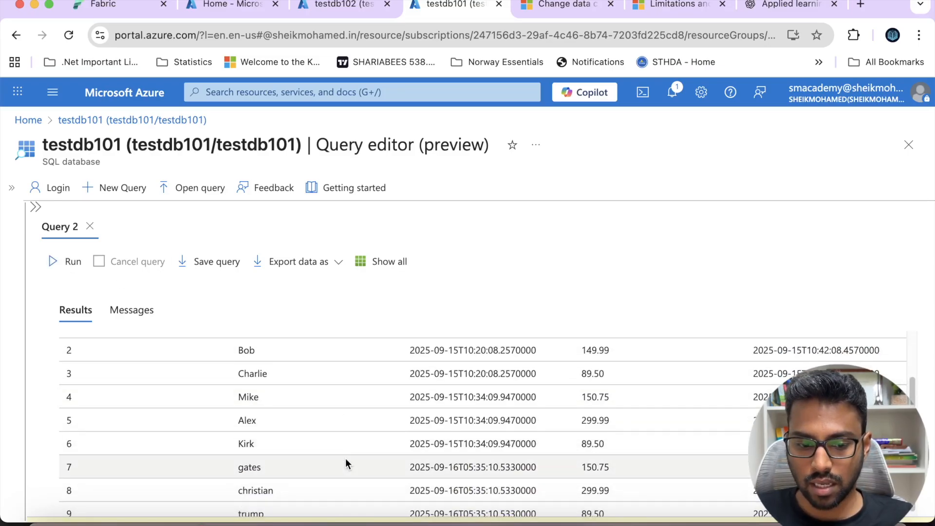
Check the customer, order date and amount of orders 7 to 9 in testdb101's SalesOrders query results.
drag(66, 461, 265, 507)
click(316, 499)
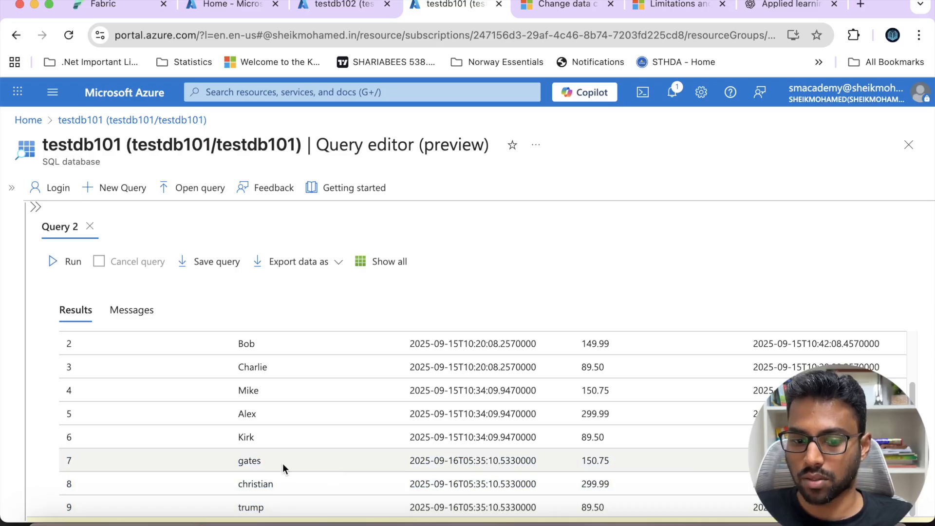
double_click(254, 463)
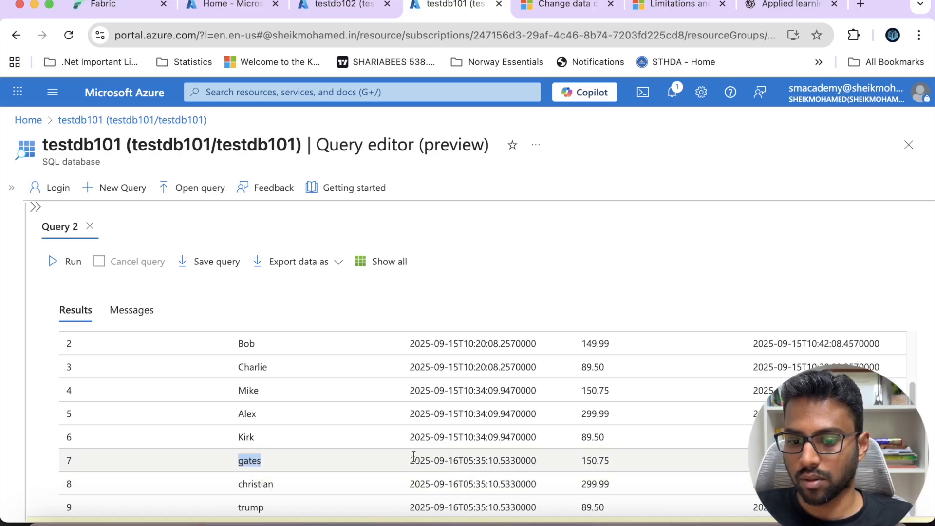
scroll(412, 456, up, 2)
scroll(412, 457, down, 2)
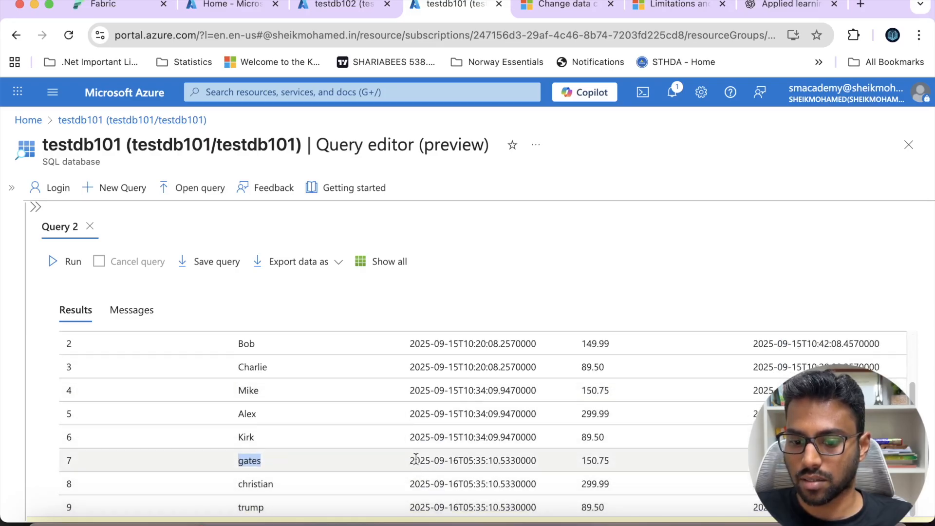
drag(413, 457, 532, 484)
click(538, 479)
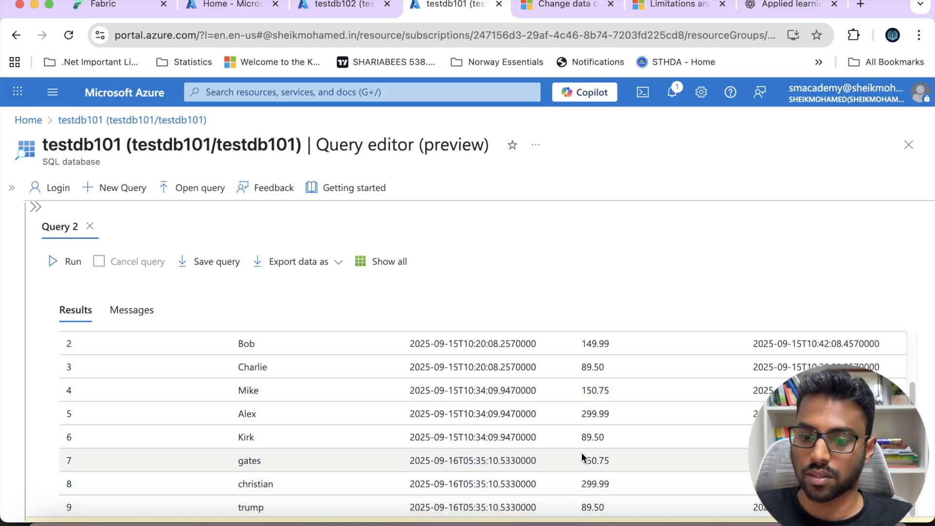
scroll(563, 473, up, 2)
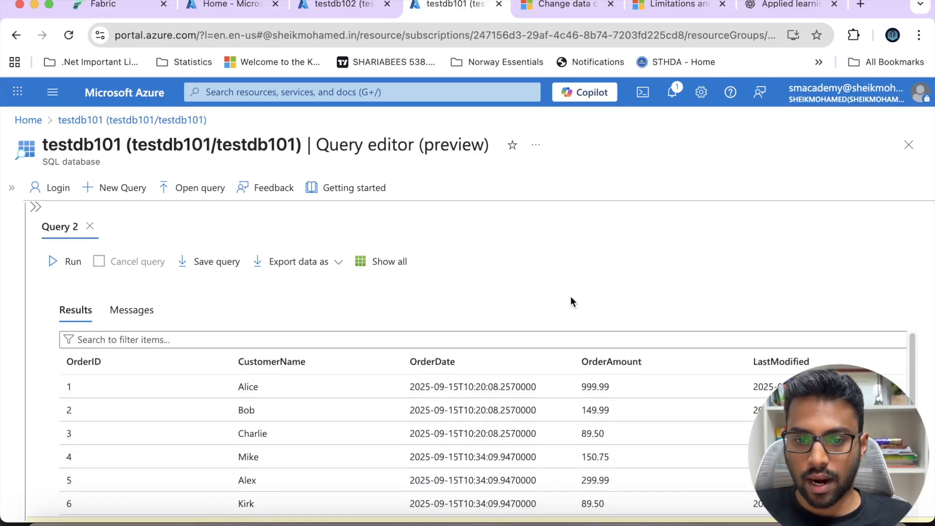
Switch back to Fabric and open copyjob_cdc from the cdc_demo workspace.
click(124, 11)
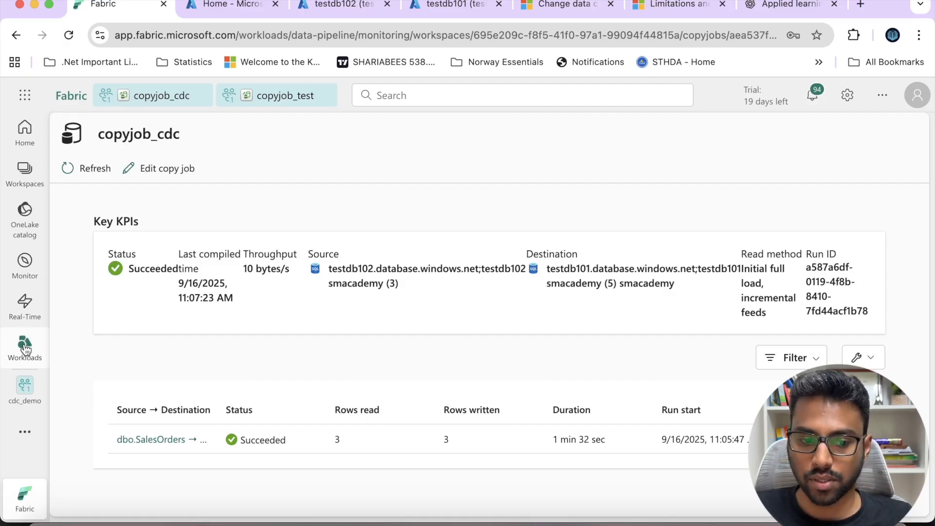
click(25, 175)
click(125, 356)
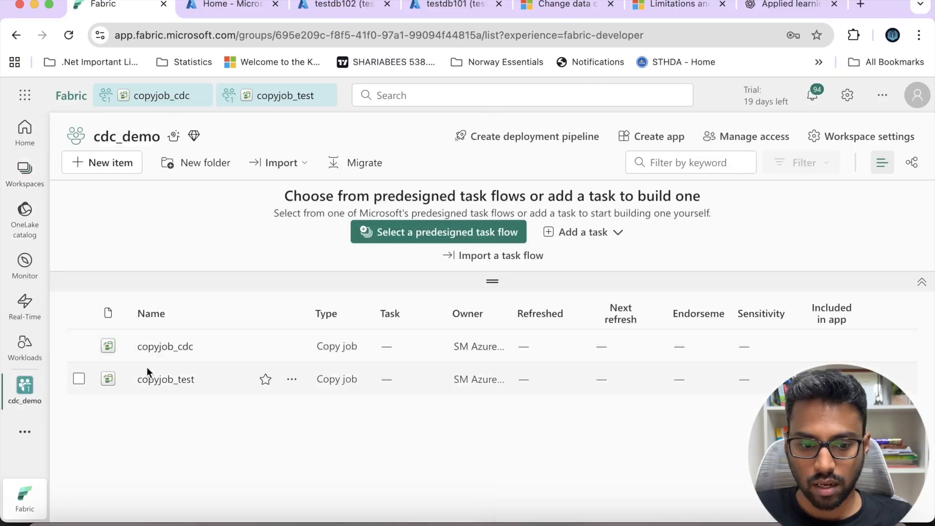
click(160, 345)
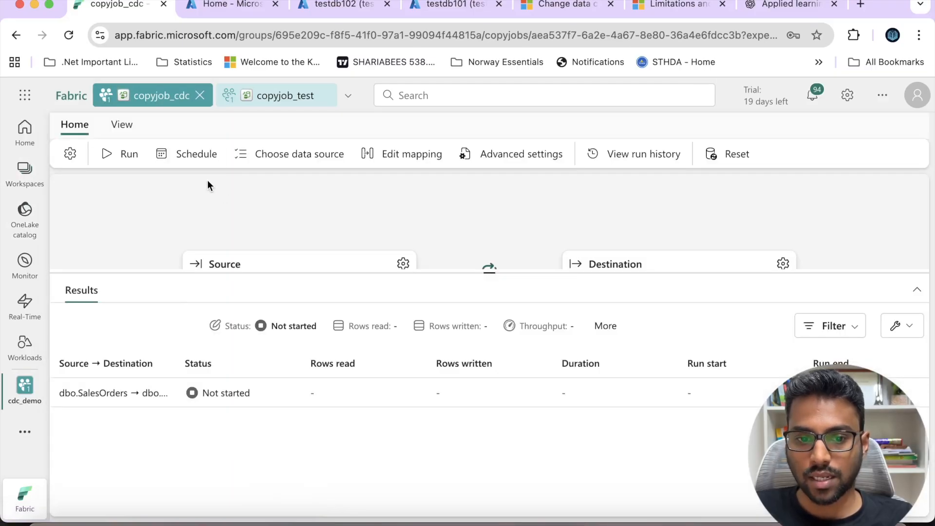
Review the scheduled runs of copyjob_cdc, close the schedule settings and shrink the results area to reveal the source-to-destination diagram.
click(200, 154)
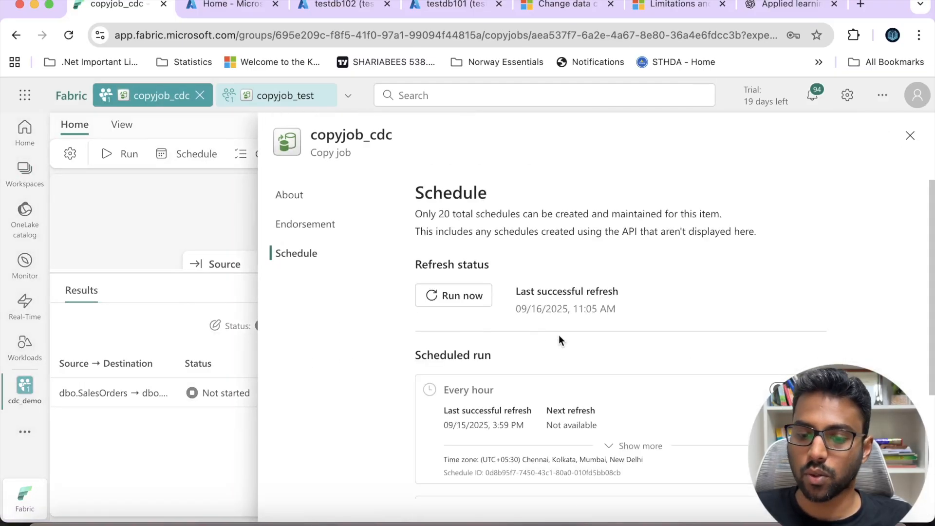
scroll(586, 381, down, 5)
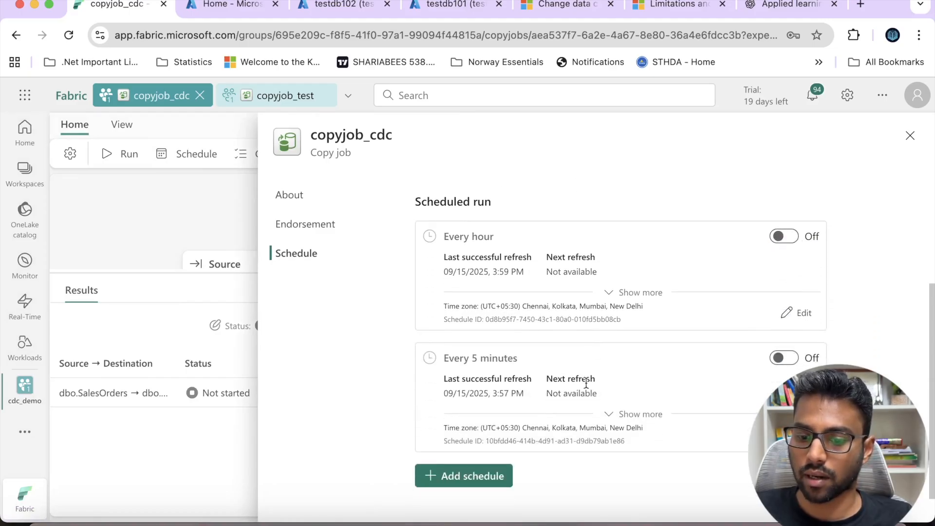
scroll(586, 383, up, 3)
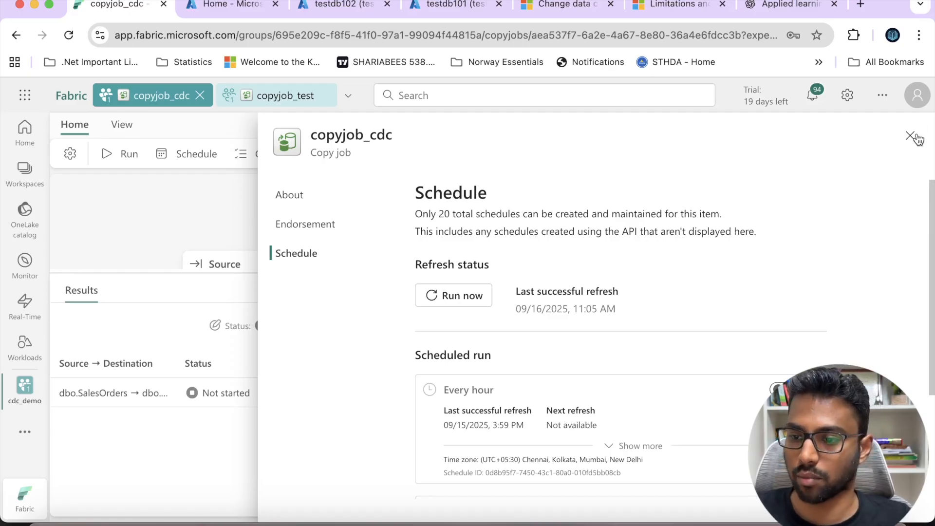
click(910, 136)
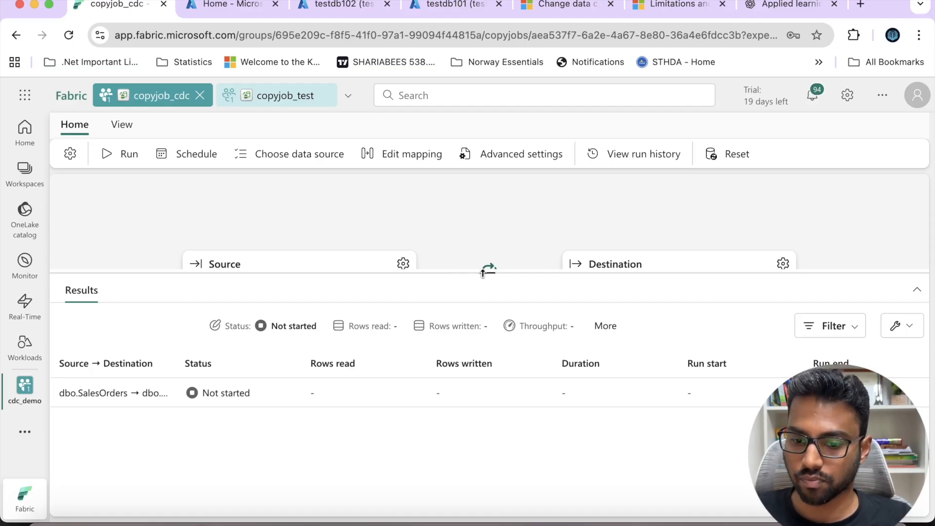
drag(484, 271, 463, 361)
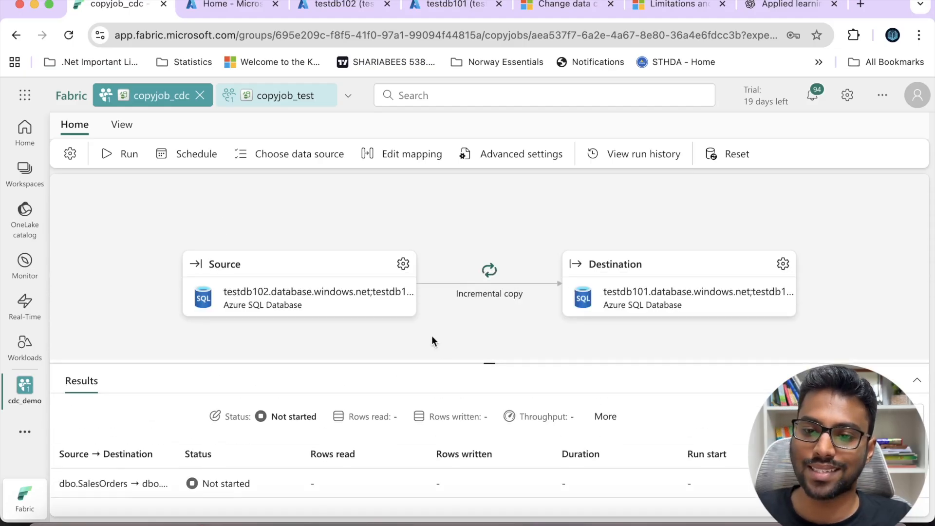
Switch to the CDC in Copy job documentation and review the getting-started steps on connecting the source and selecting CDC-enabled tables.
click(563, 3)
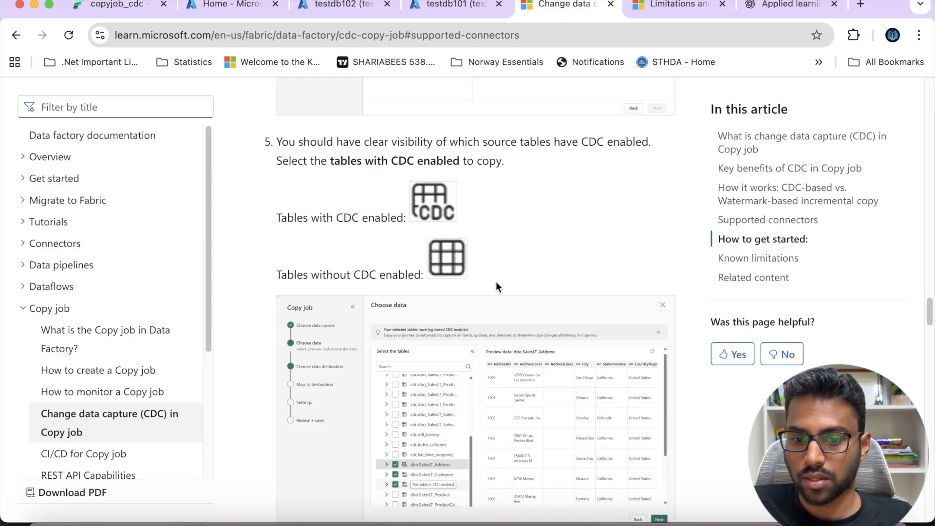
scroll(453, 379, down, 2)
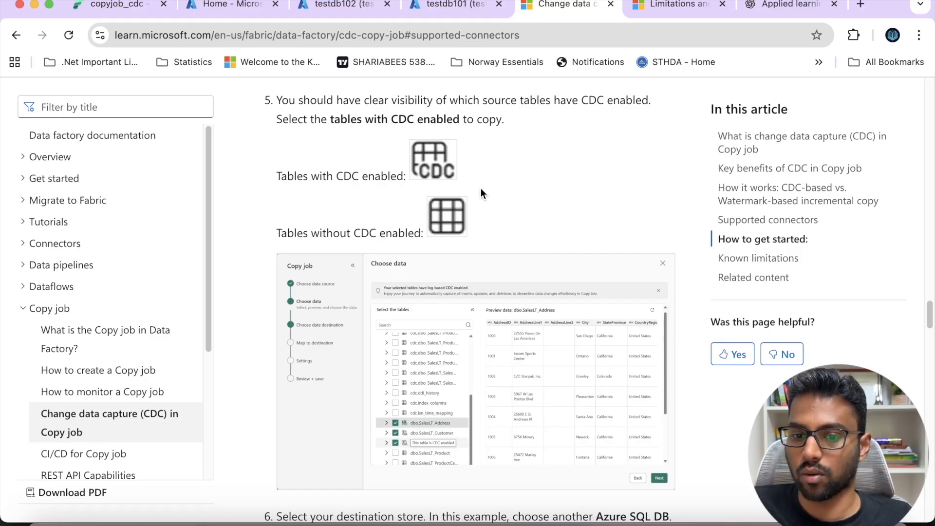
scroll(481, 188, up, 1)
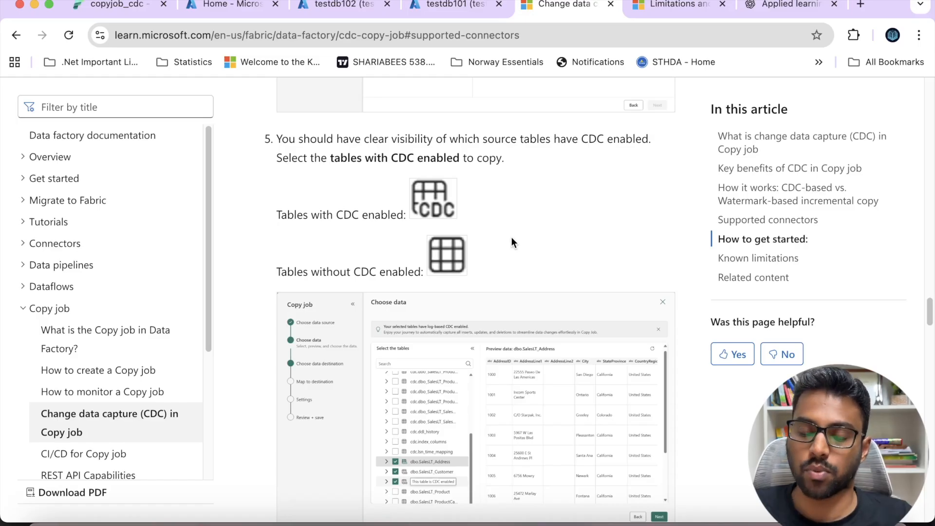
scroll(511, 238, up, 7)
scroll(511, 238, up, 3)
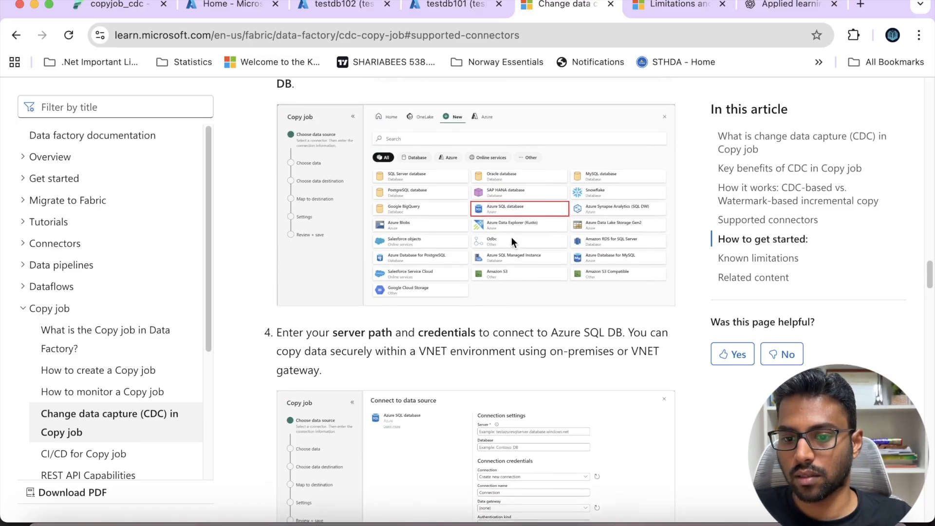
scroll(511, 236, down, 4)
scroll(512, 237, down, 1)
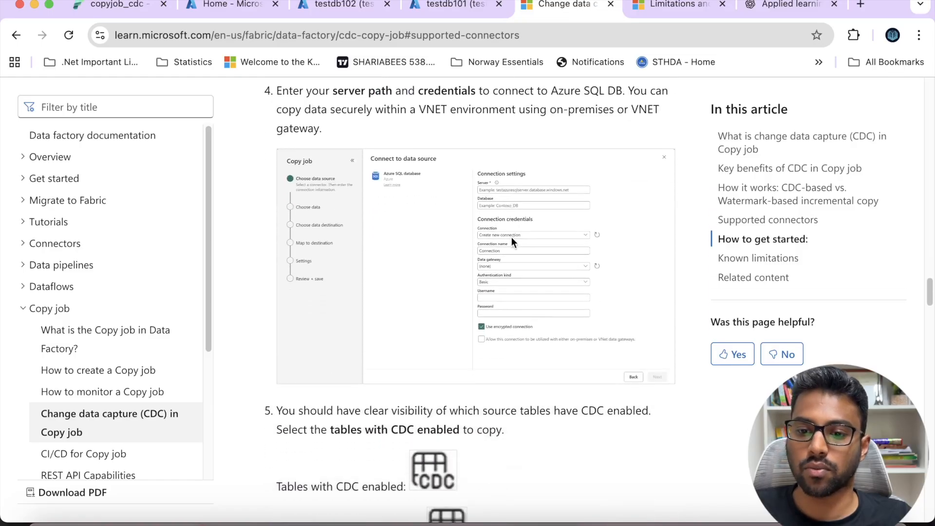
scroll(512, 237, down, 5)
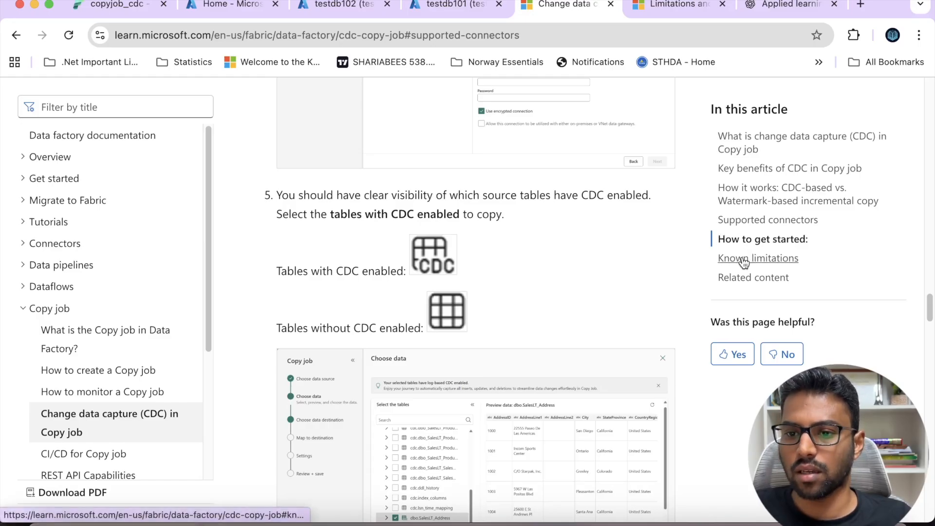
Open the Azure SQL Database mirroring limitations article and read the database-level limitation concerning Change Data Capture.
click(657, 5)
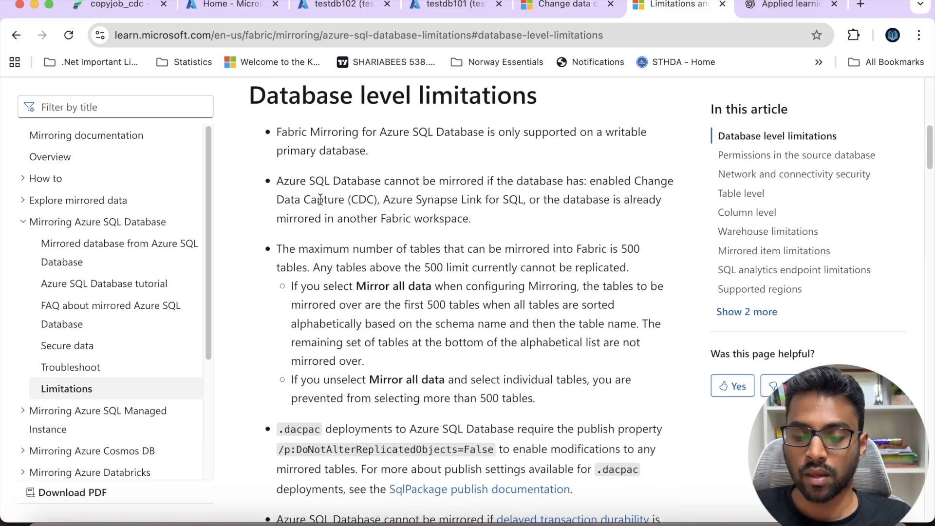
drag(277, 180, 415, 200)
click(445, 213)
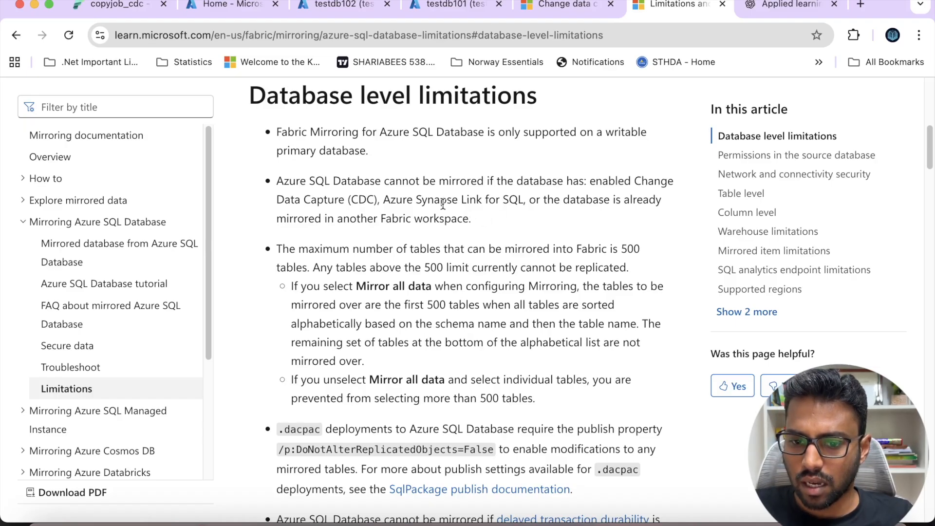
drag(376, 200, 278, 181)
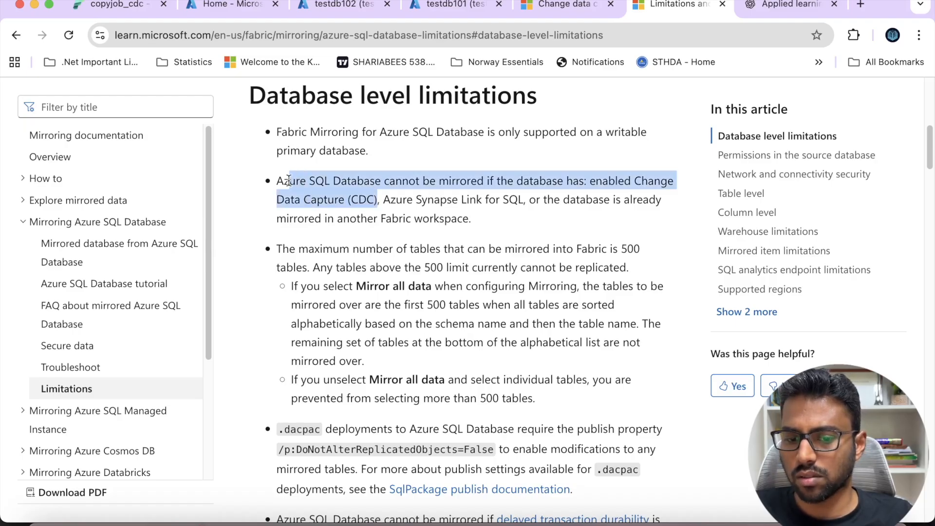
click(386, 198)
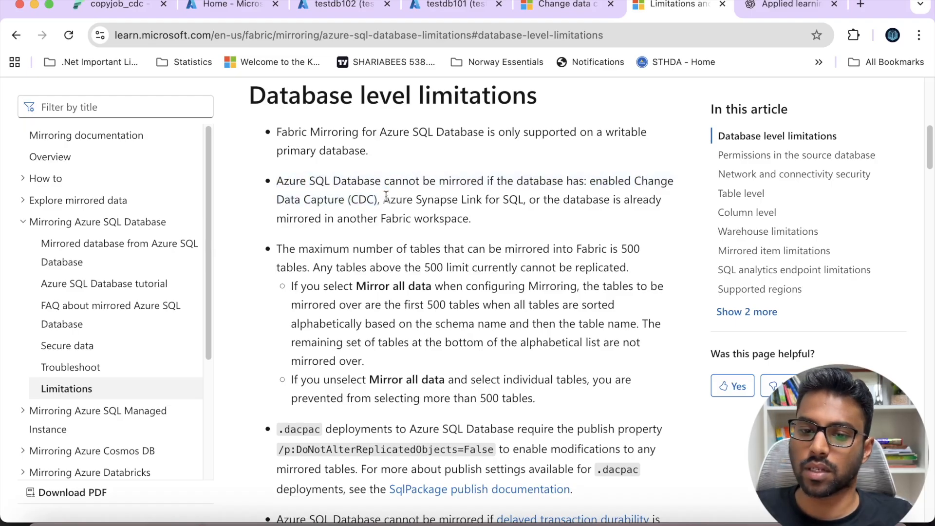
In testdb102, show Query 1 with its editor and highlight the sys.sp_cdc_enable_db statement that enables CDC at database level.
click(341, 7)
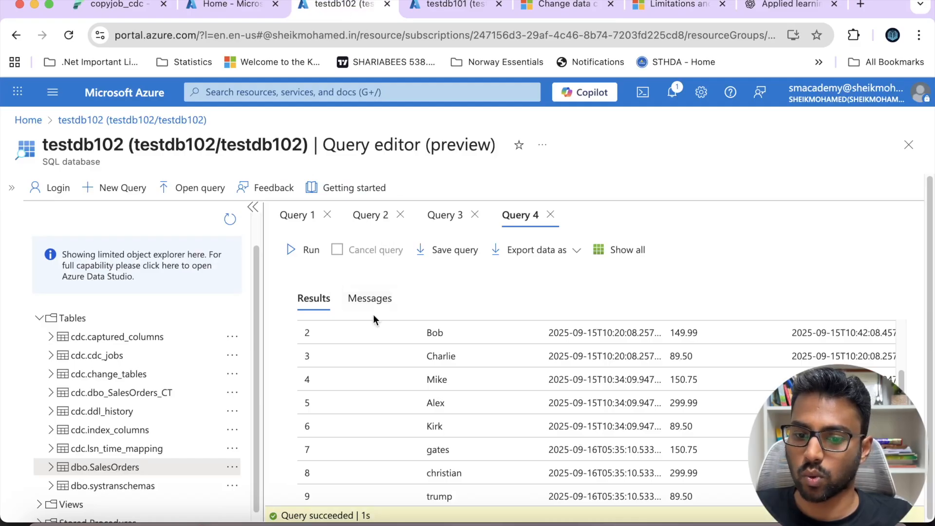
click(295, 215)
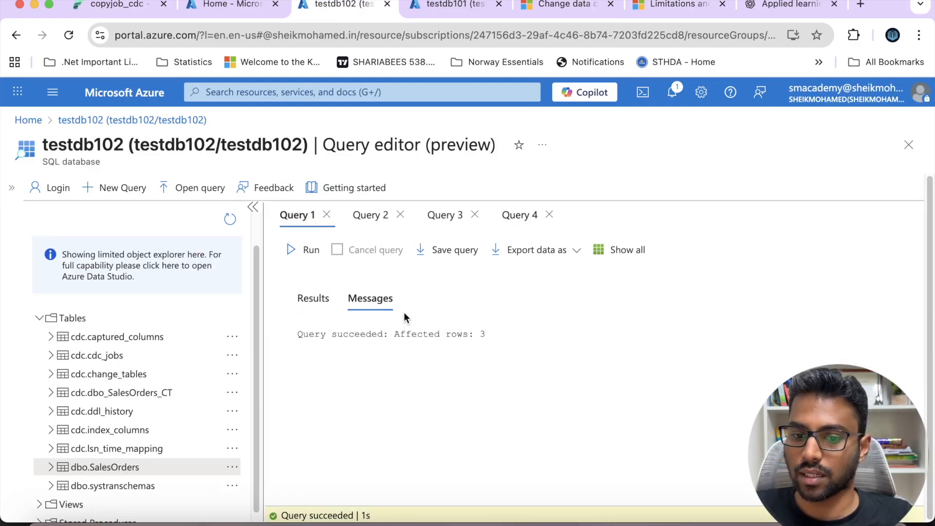
click(618, 250)
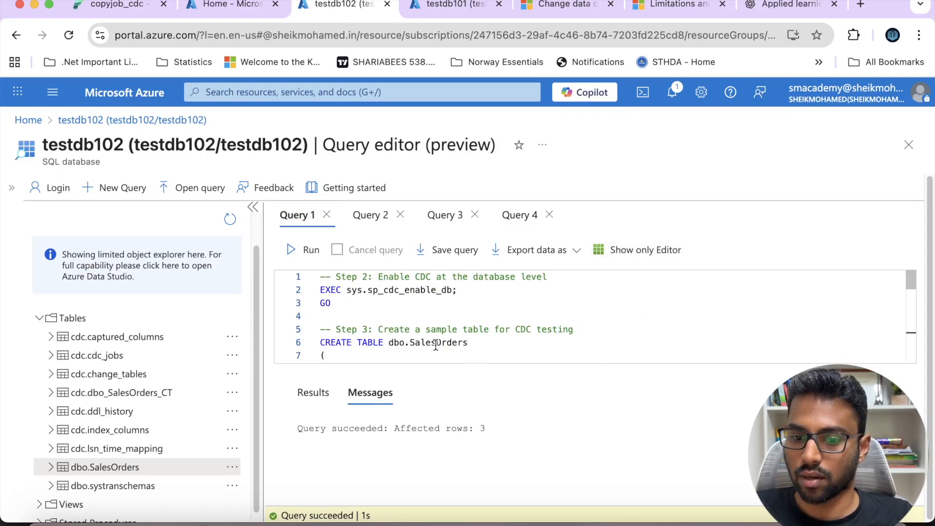
drag(371, 304, 307, 284)
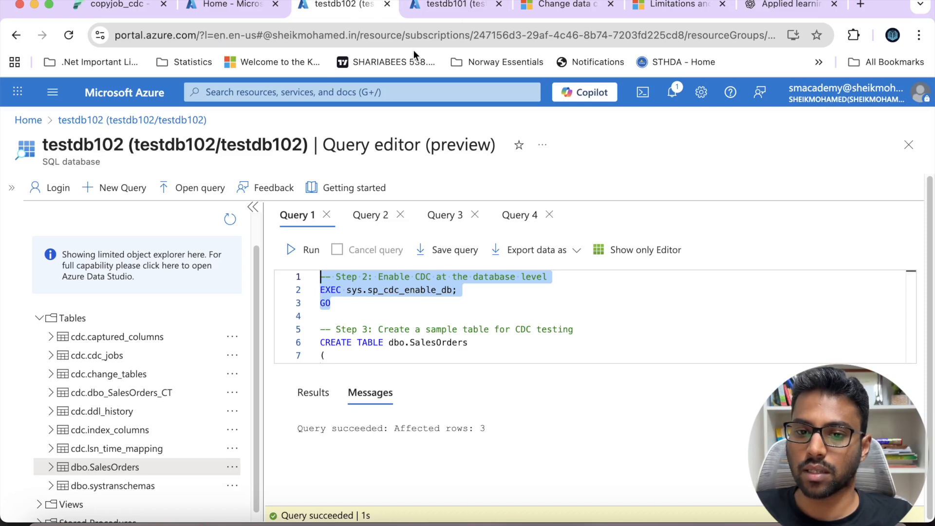
Return to the mirroring limitations article and highlight the sentence about mirroring an Azure SQL Database with CDC enabled.
click(674, 5)
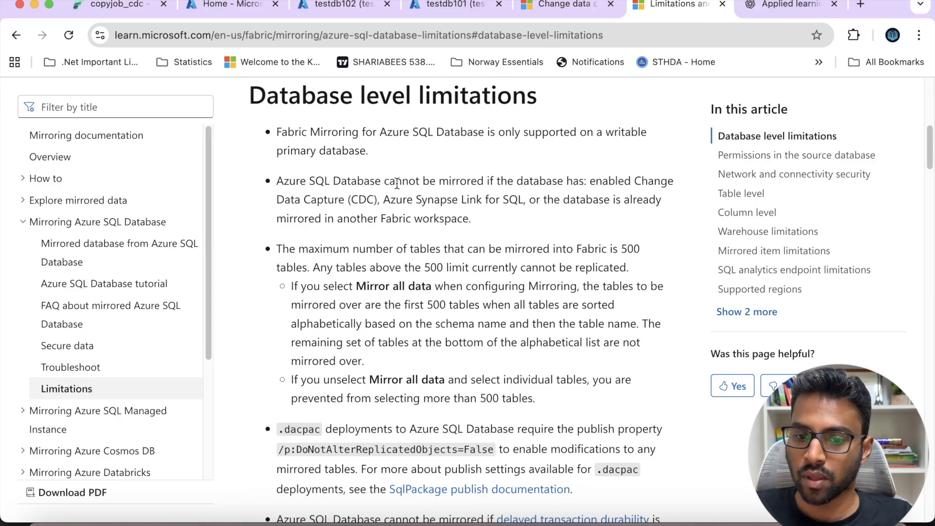
drag(384, 181, 379, 201)
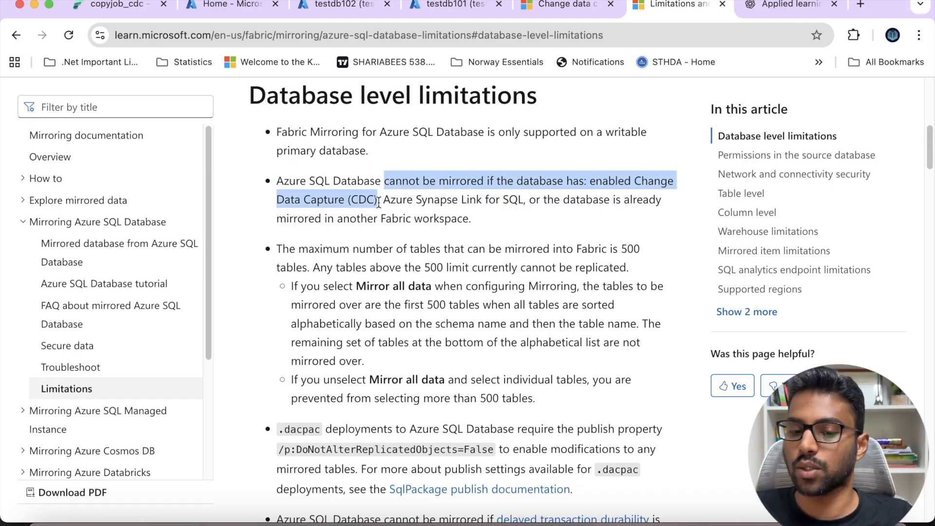
click(384, 193)
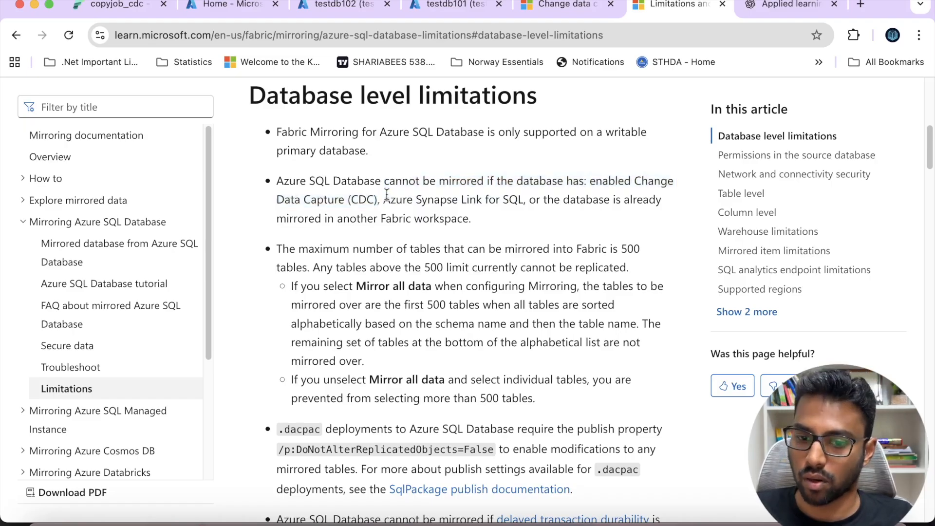
drag(384, 181, 484, 181)
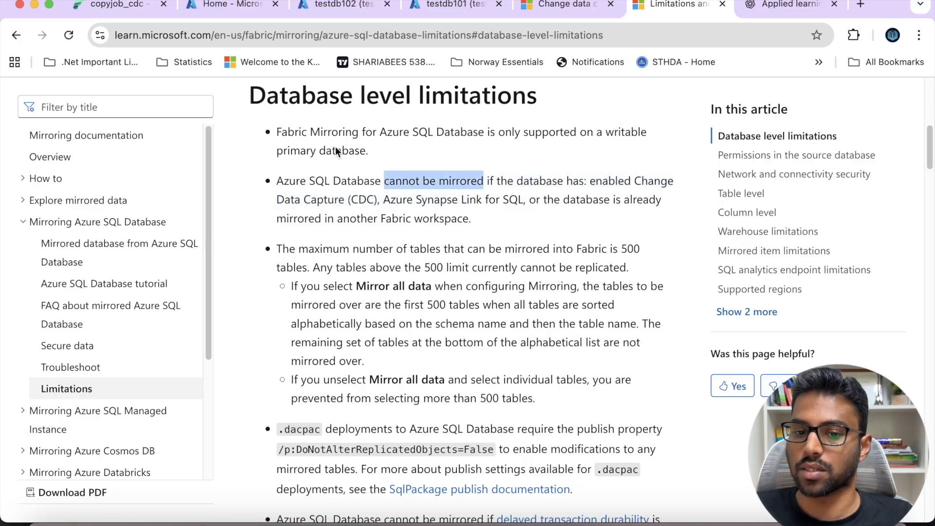
drag(378, 199, 270, 181)
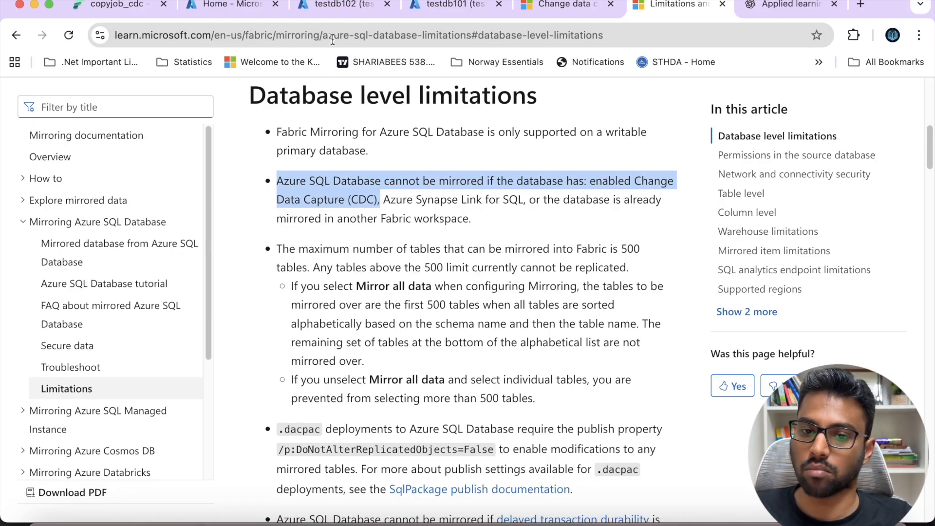
Show the known limitations in the CDC in Copy job article and highlight the one about mixing CDC-enabled and non-CDC-enabled source tables.
click(574, 7)
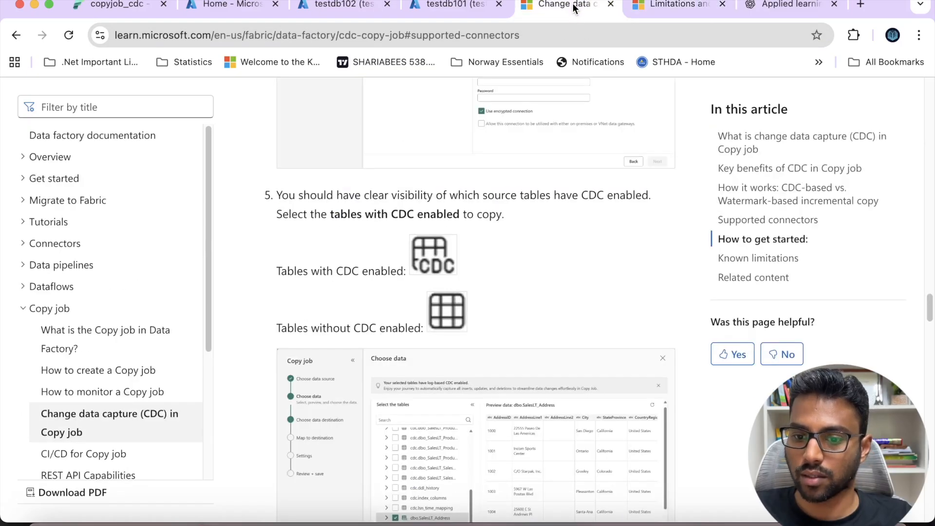
click(750, 260)
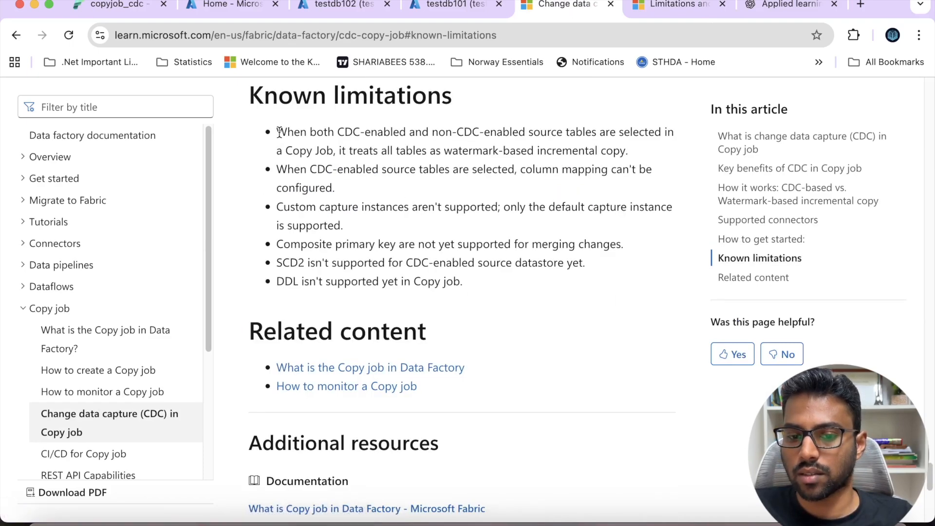
drag(279, 132, 390, 137)
click(425, 166)
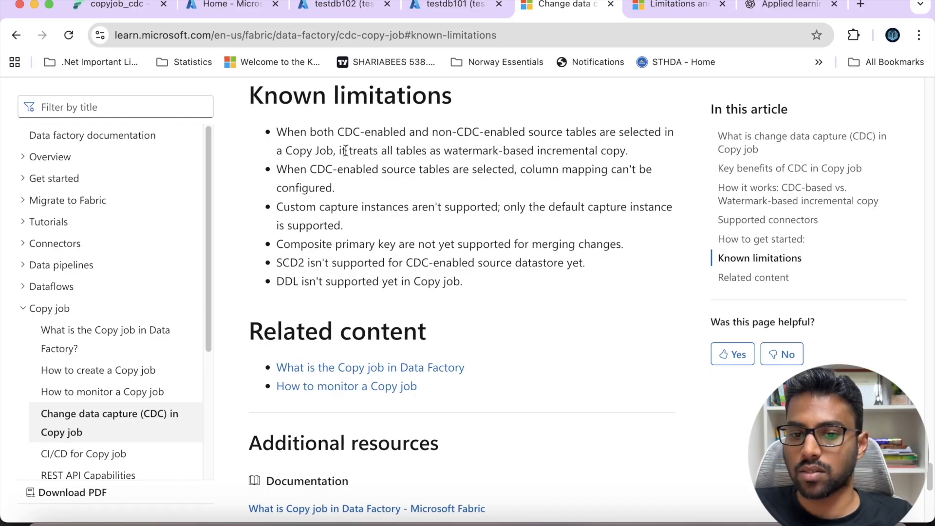
drag(341, 152, 636, 156)
click(455, 146)
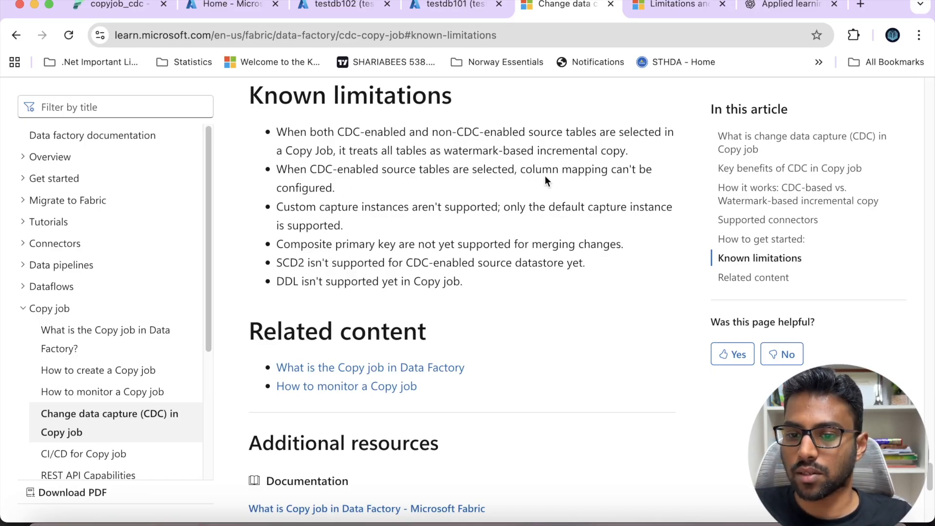
Highlight the limitations on configuring column mapping and on custom capture instances.
drag(521, 170, 542, 193)
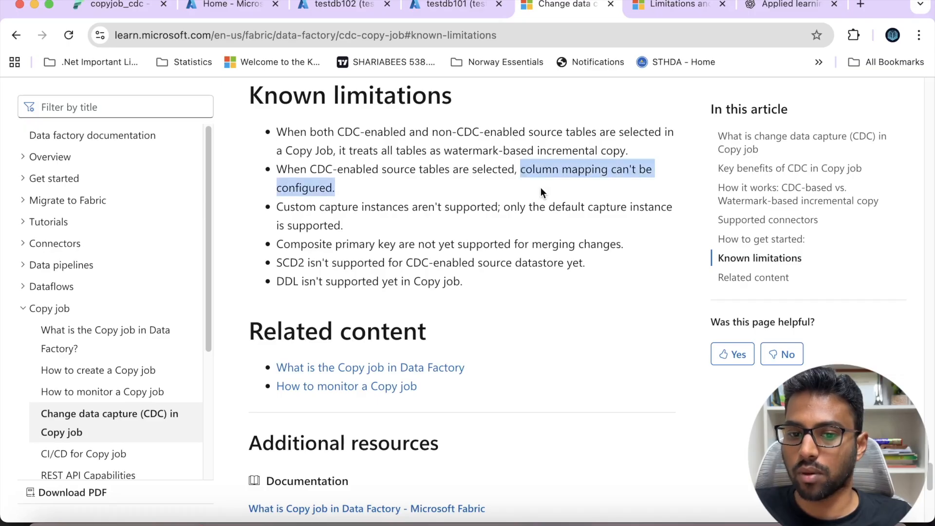
click(496, 182)
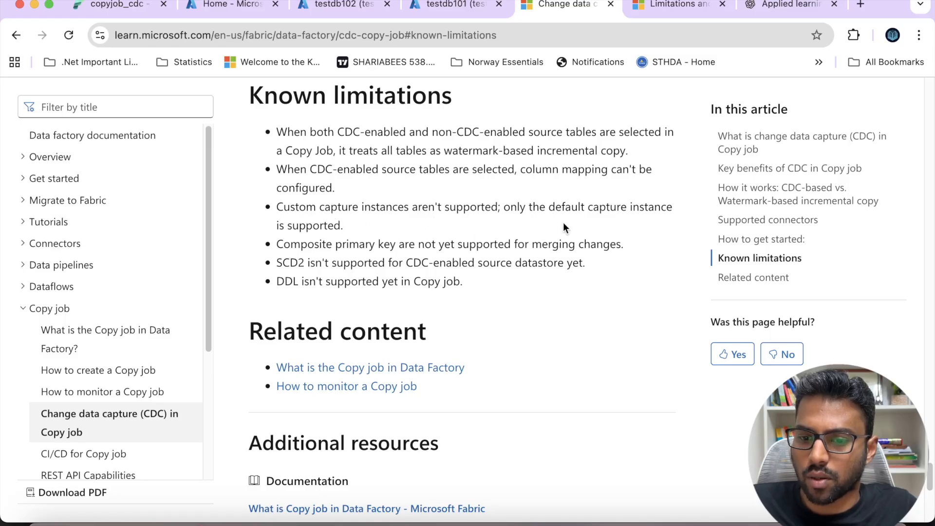
drag(341, 225, 271, 208)
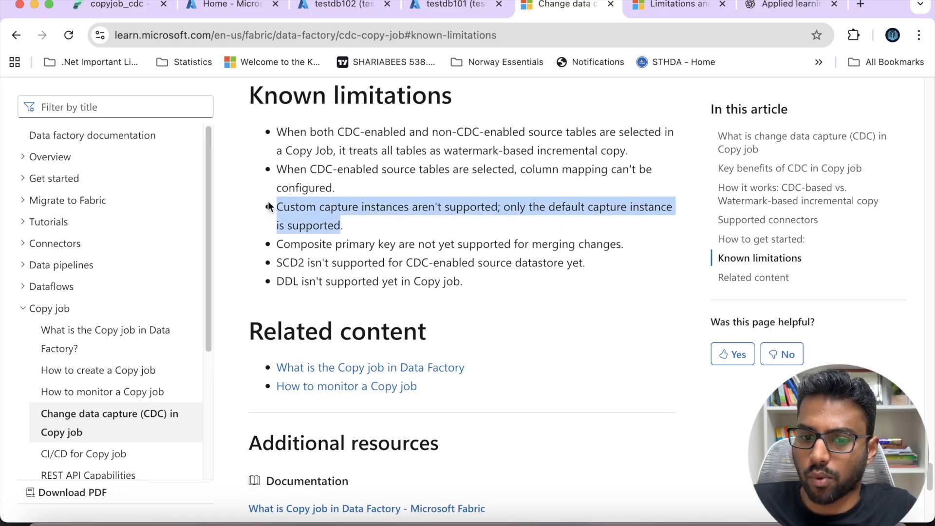
click(358, 208)
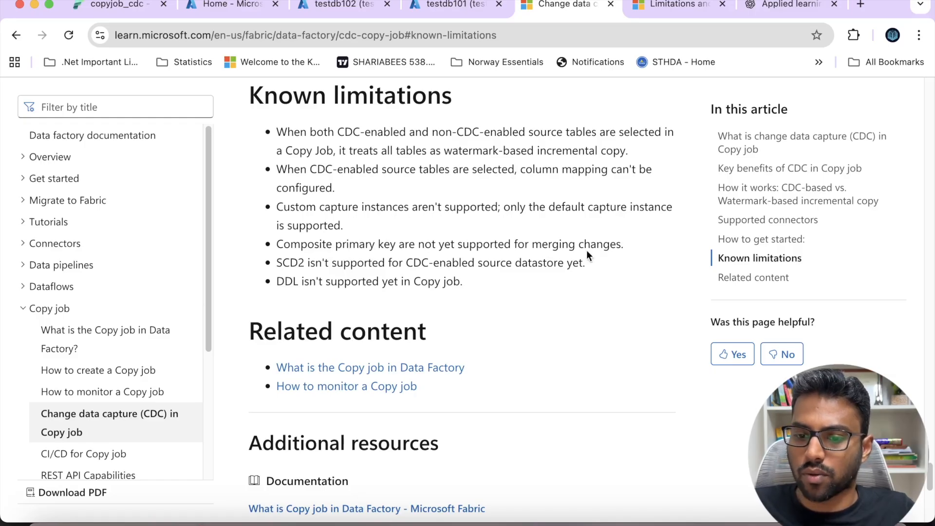
Highlight the SCD2 limitation for CDC-enabled source datastores, followed by the DDL limitation in Copy job.
drag(283, 263, 479, 273)
click(485, 263)
drag(587, 263, 276, 255)
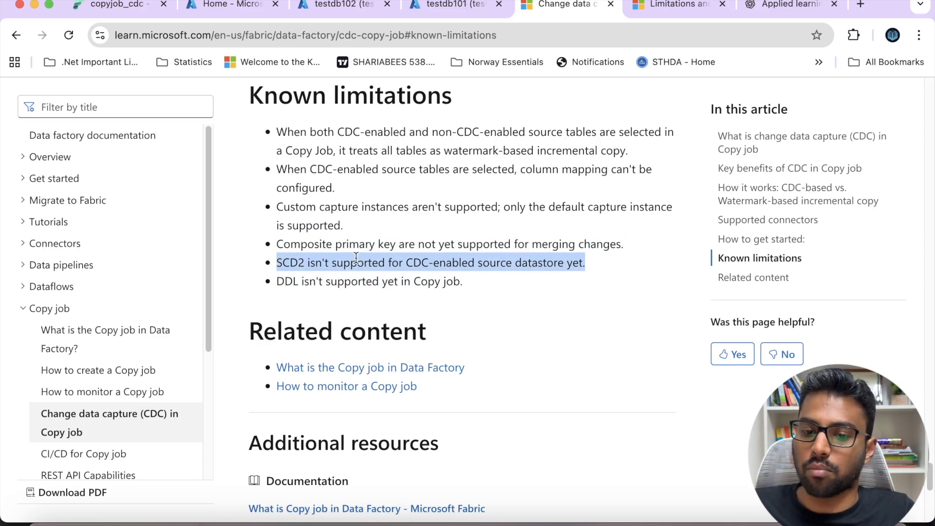
click(480, 268)
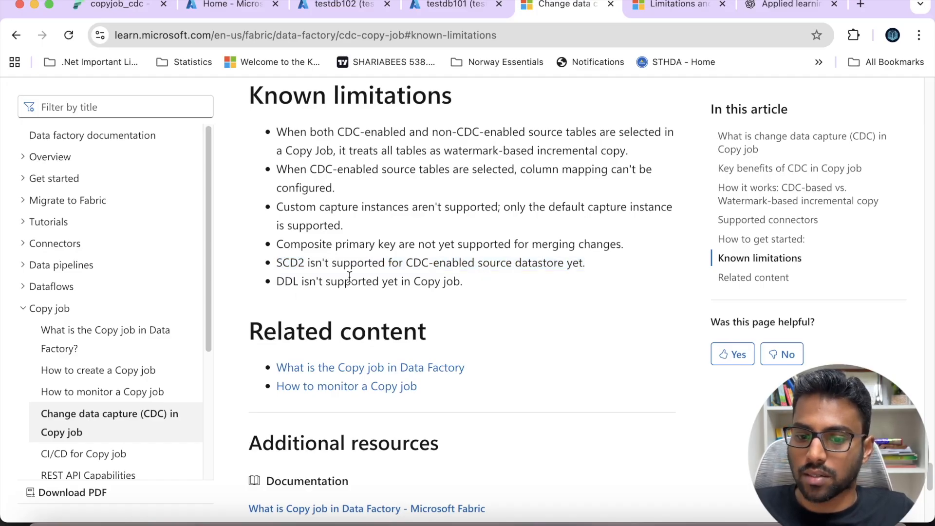
drag(463, 282, 351, 170)
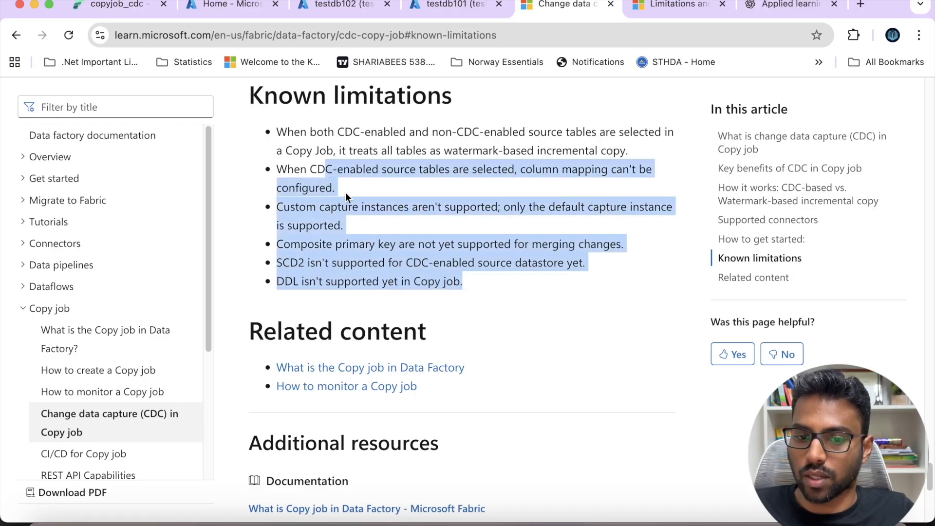
click(349, 193)
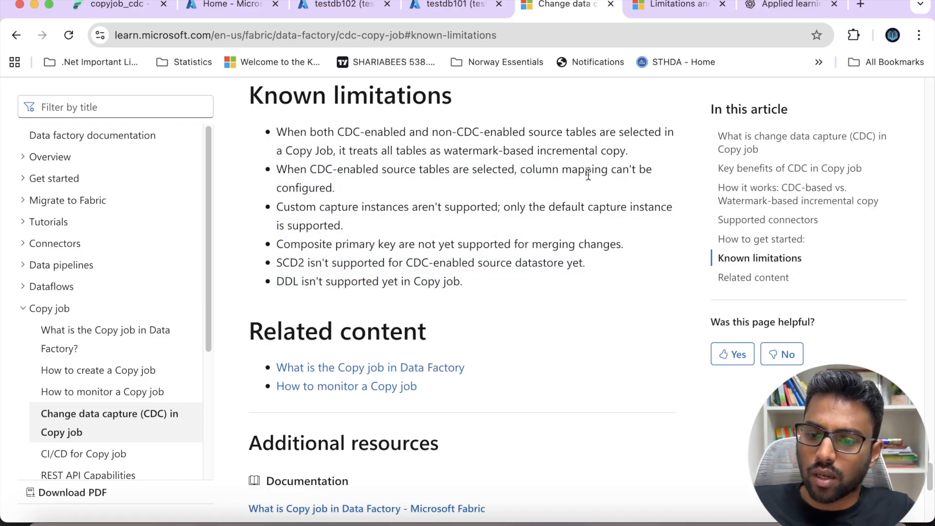
Highlight the column mapping limitation for CDC-enabled source tables again, and clear the selection.
drag(524, 169, 547, 186)
click(546, 189)
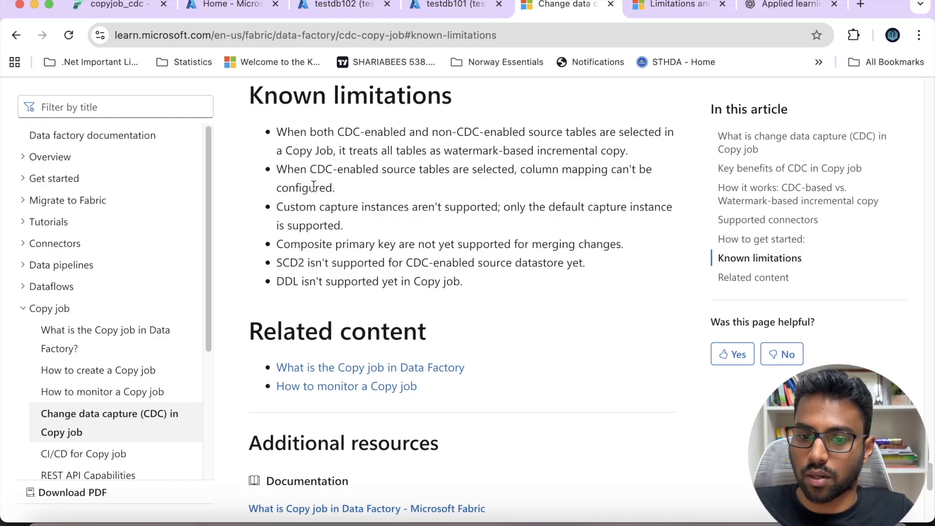
drag(334, 187, 336, 171)
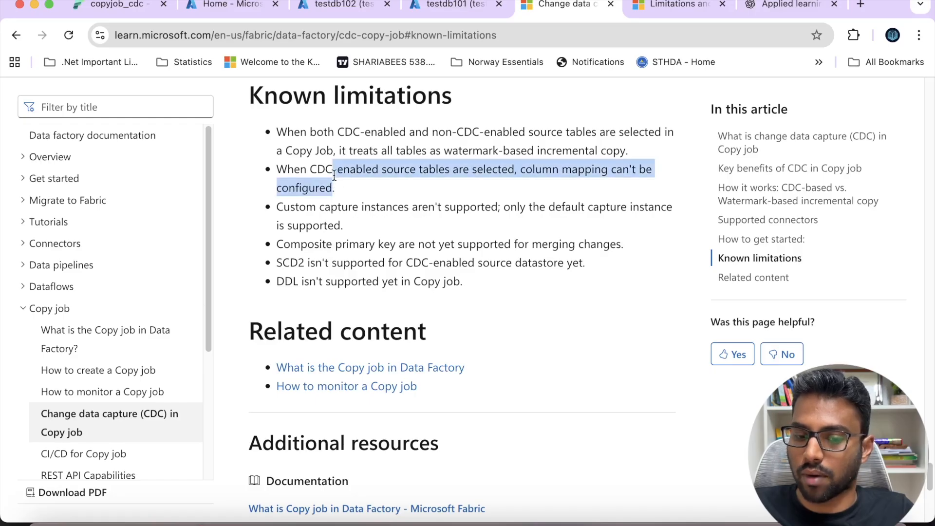
click(375, 177)
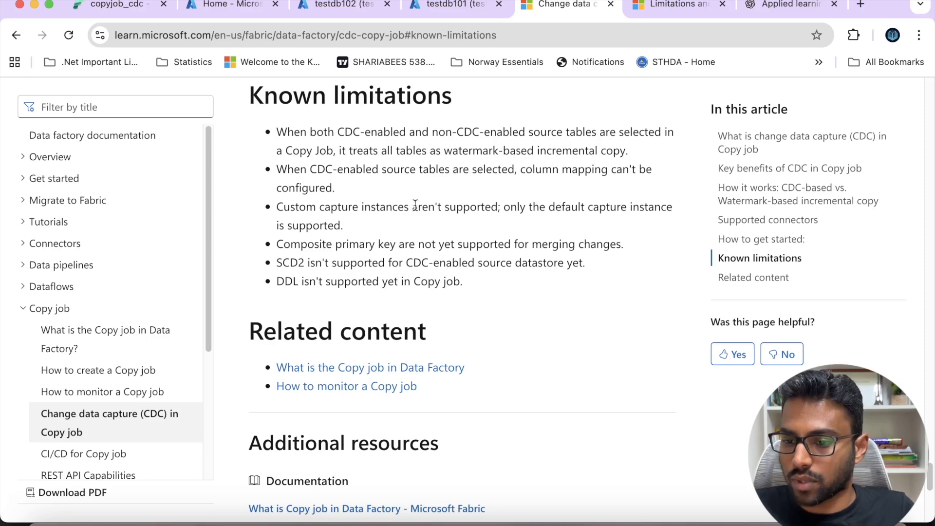
Review the supported source and destination stores in the article, and revisit the testdb102 and testdb101 query editors.
click(761, 239)
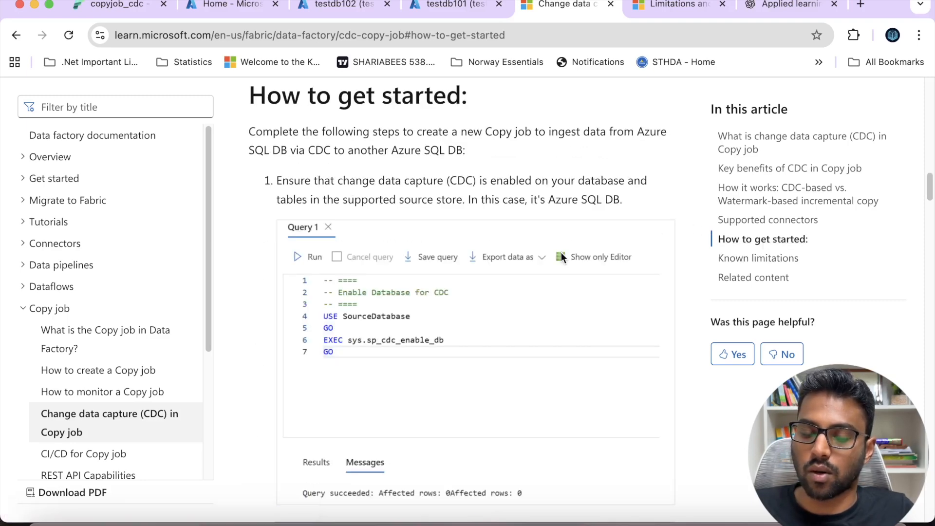
scroll(561, 254, up, 7)
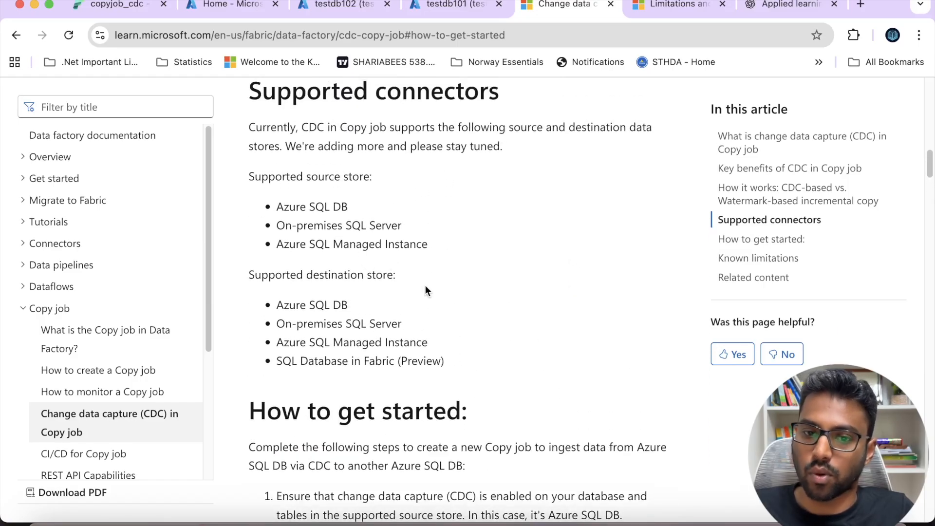
click(321, 6)
click(452, 6)
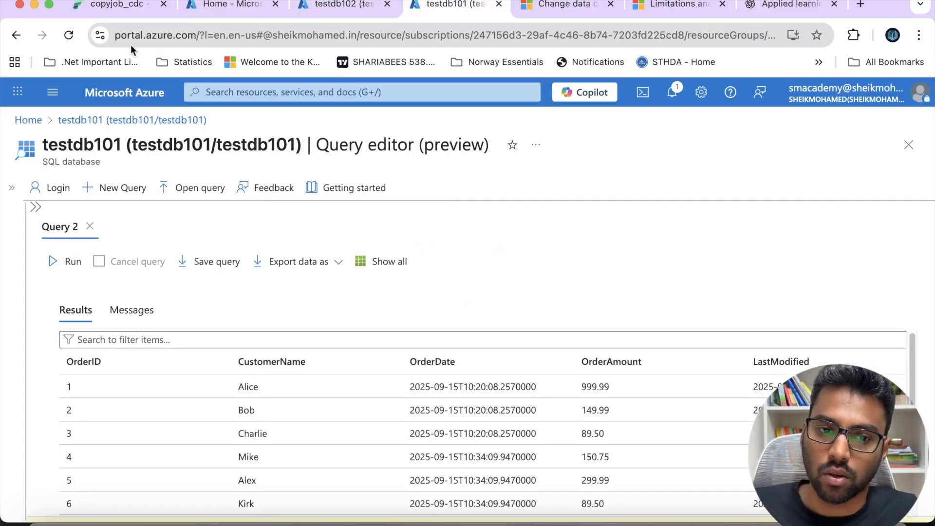
click(118, 16)
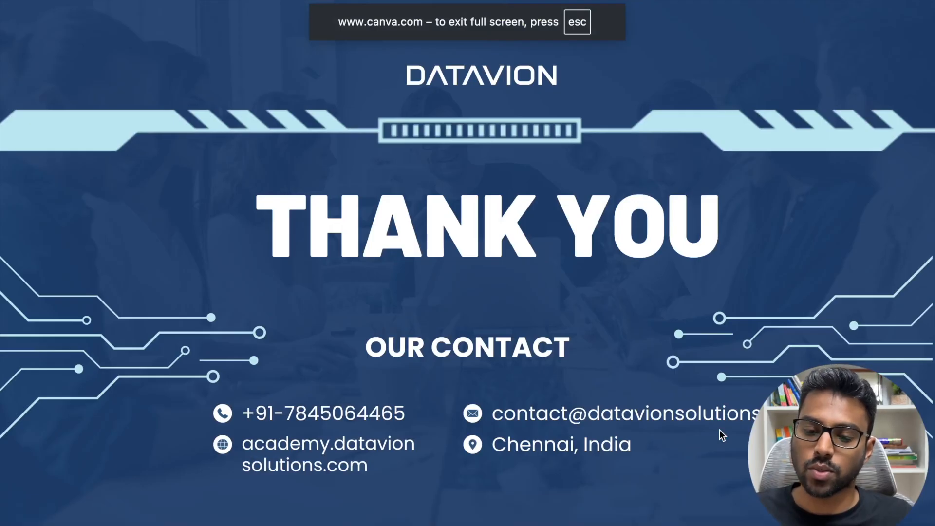
click(695, 429)
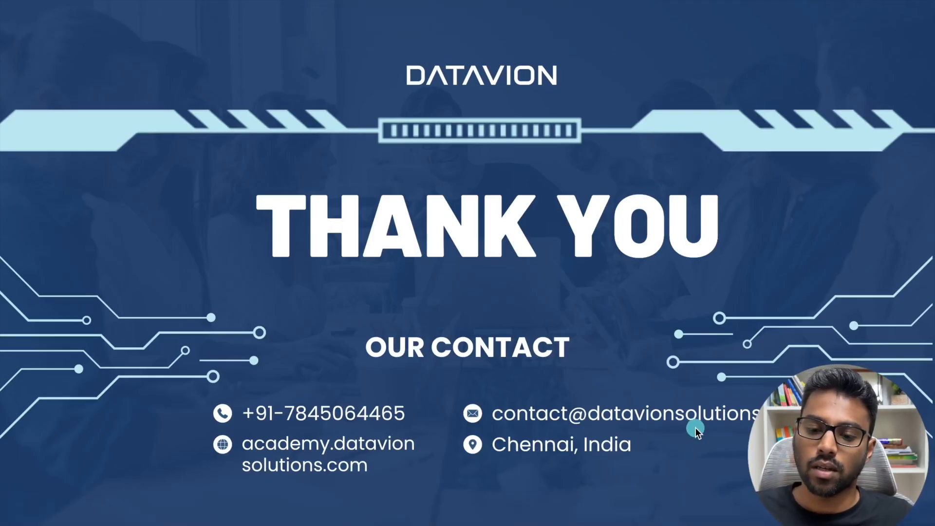
click(657, 437)
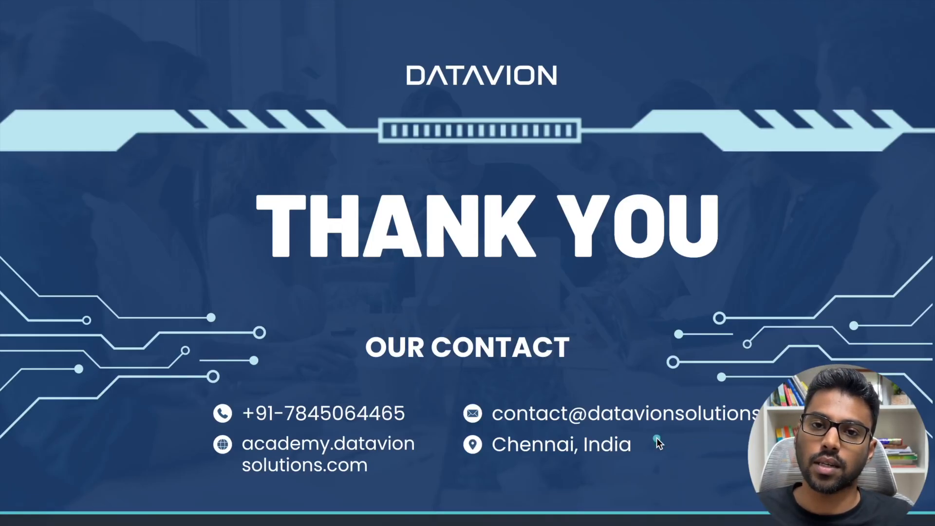